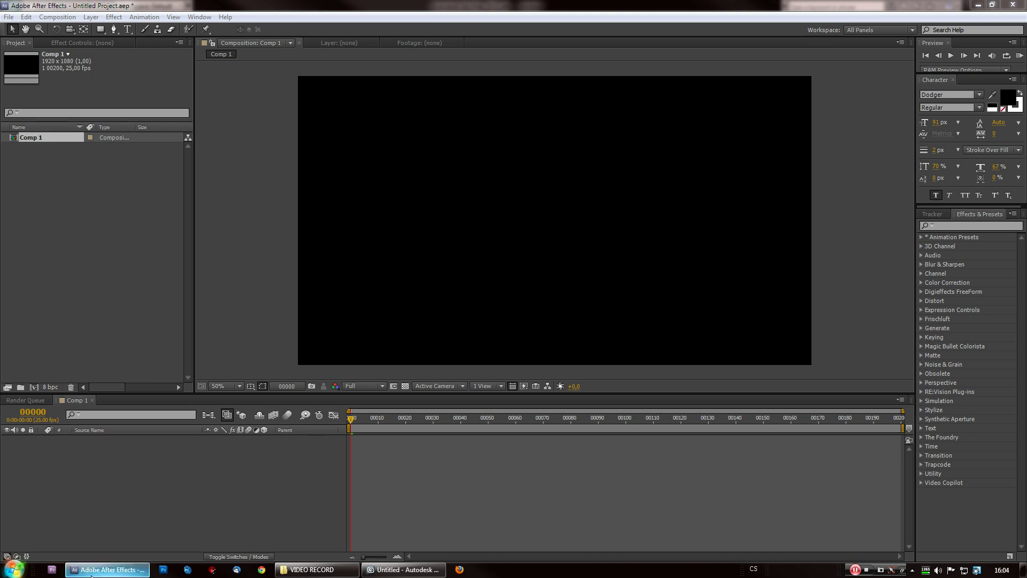
Step: Turn on the transparency grid and add a full-frame red solid to Comp 1
{"action": "left_click", "coordinate": [408, 387]}
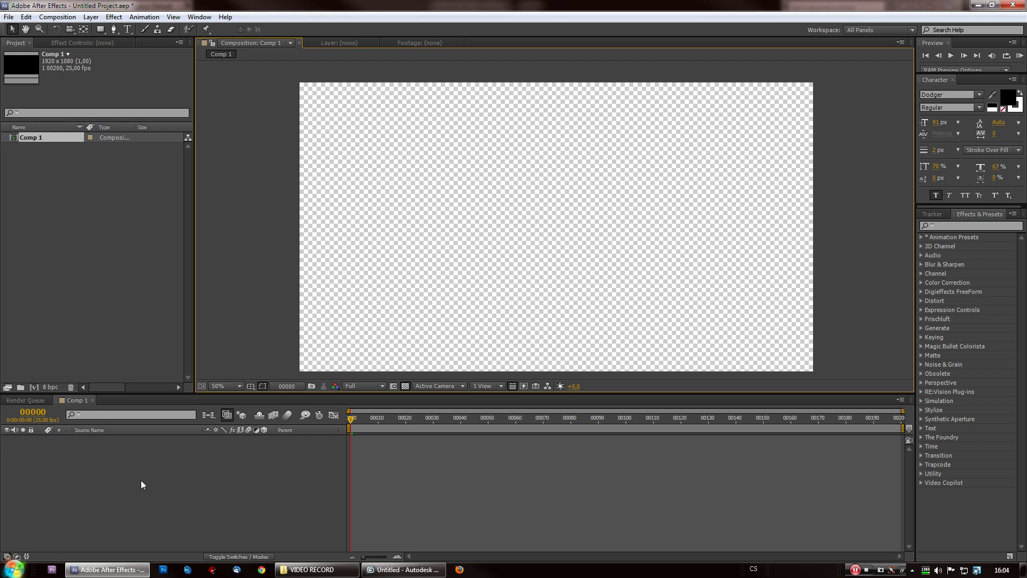
{"action": "right_click", "coordinate": [141, 480]}
{"action": "mouse_move", "coordinate": [218, 375]}
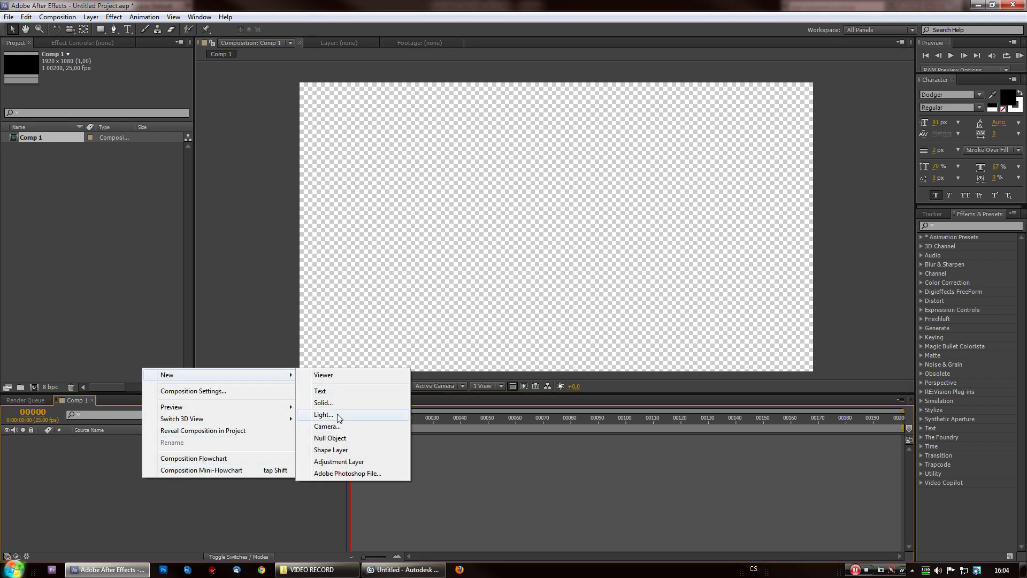
{"action": "left_click", "coordinate": [345, 403]}
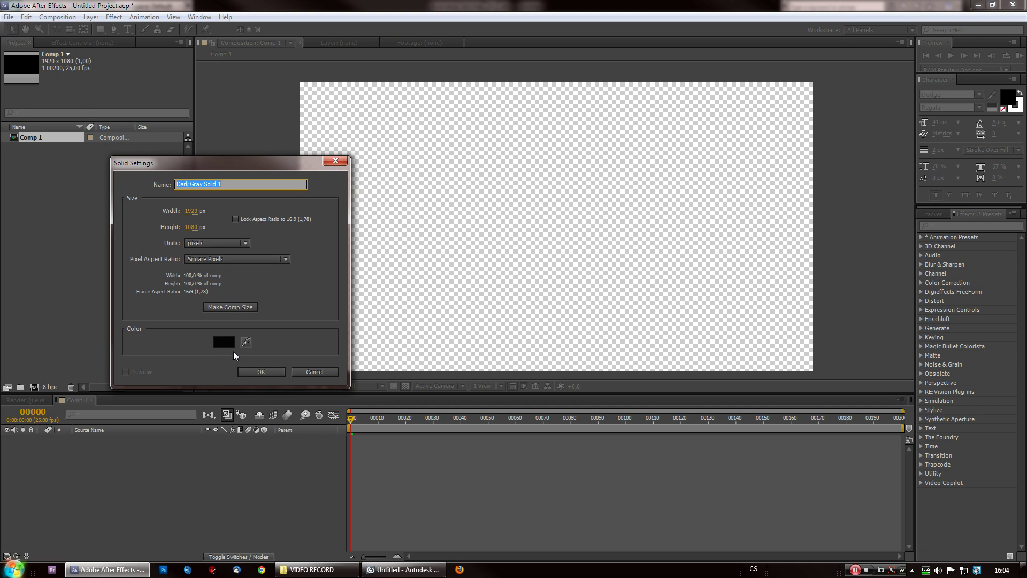
{"action": "left_click", "coordinate": [224, 342]}
{"action": "left_click", "coordinate": [214, 299]}
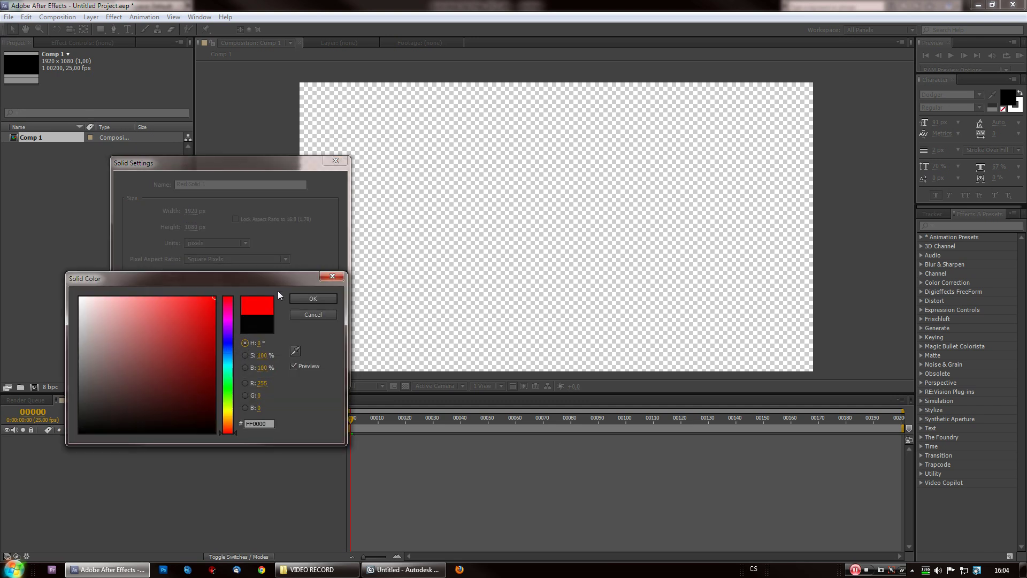
{"action": "left_click", "coordinate": [322, 303]}
{"action": "left_click", "coordinate": [255, 369]}
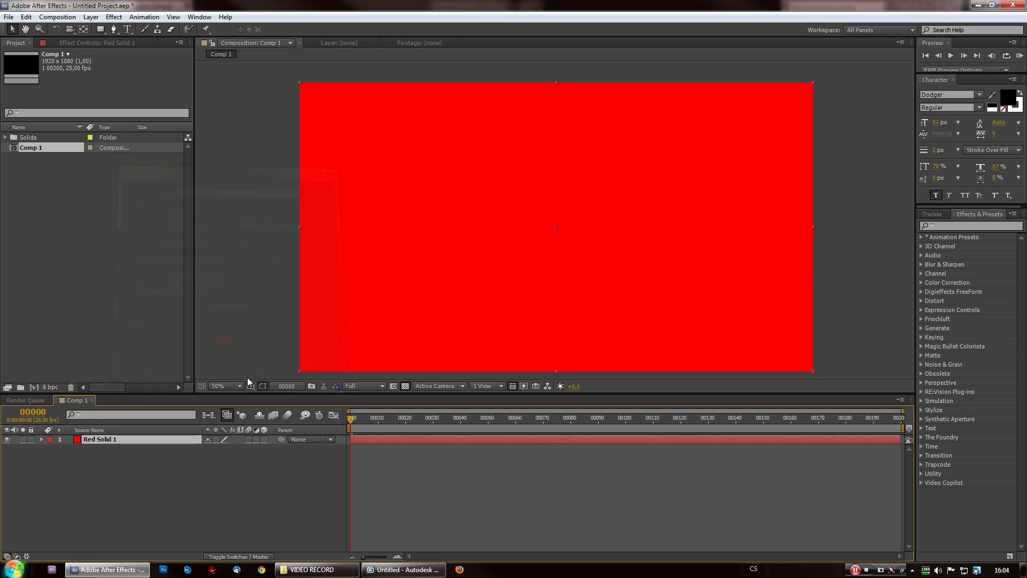
Step: Apply the Element effect to Red Solid 1
{"action": "left_click", "coordinate": [104, 44]}
{"action": "right_click", "coordinate": [65, 166]}
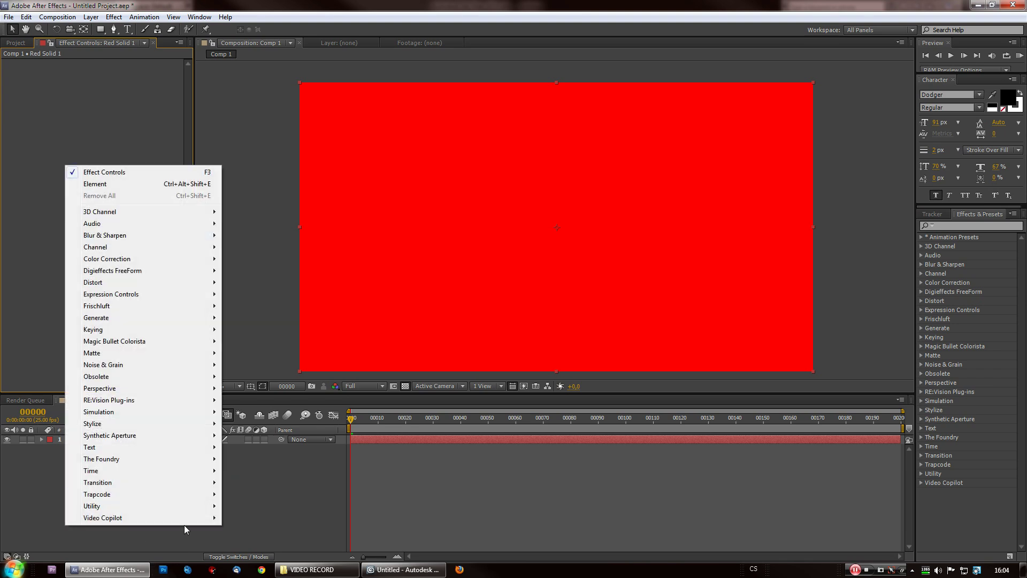
{"action": "left_click", "coordinate": [241, 518]}
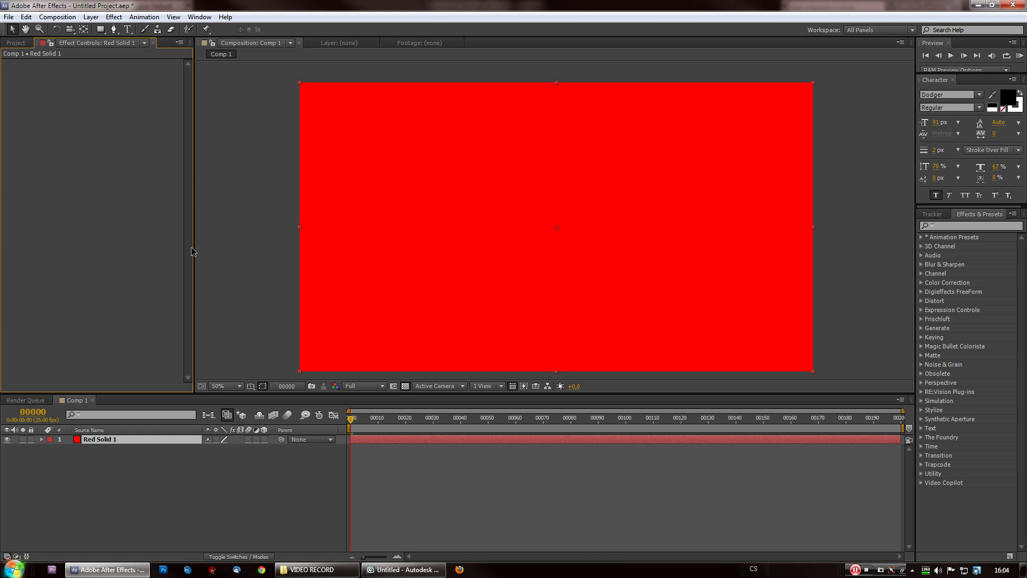
Step: In Element's Scene Setup, choose uh60.obj from the Helicopter > Blackhawk_obj folder for import
{"action": "left_click", "coordinate": [48, 85]}
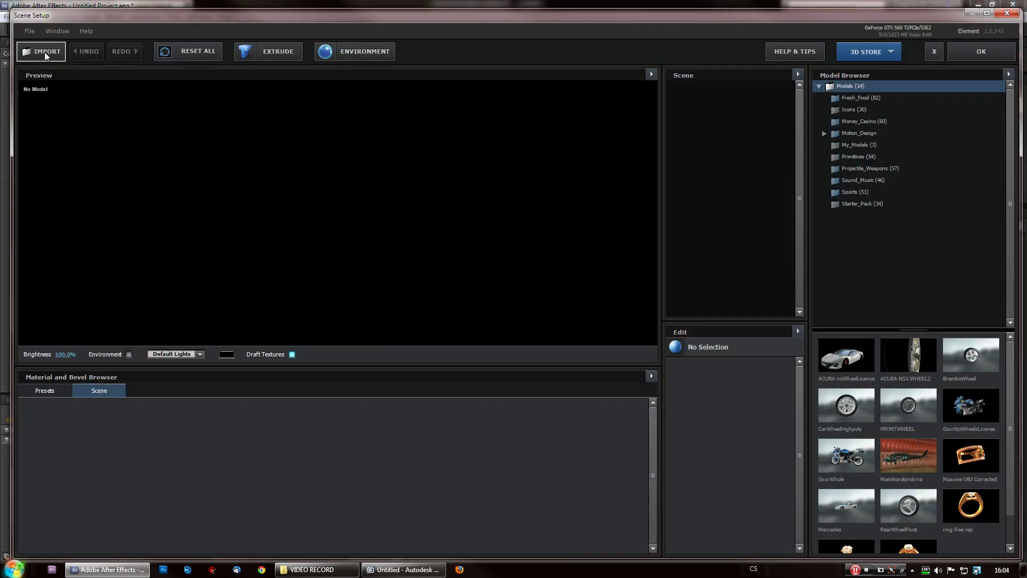
{"action": "left_click", "coordinate": [46, 54]}
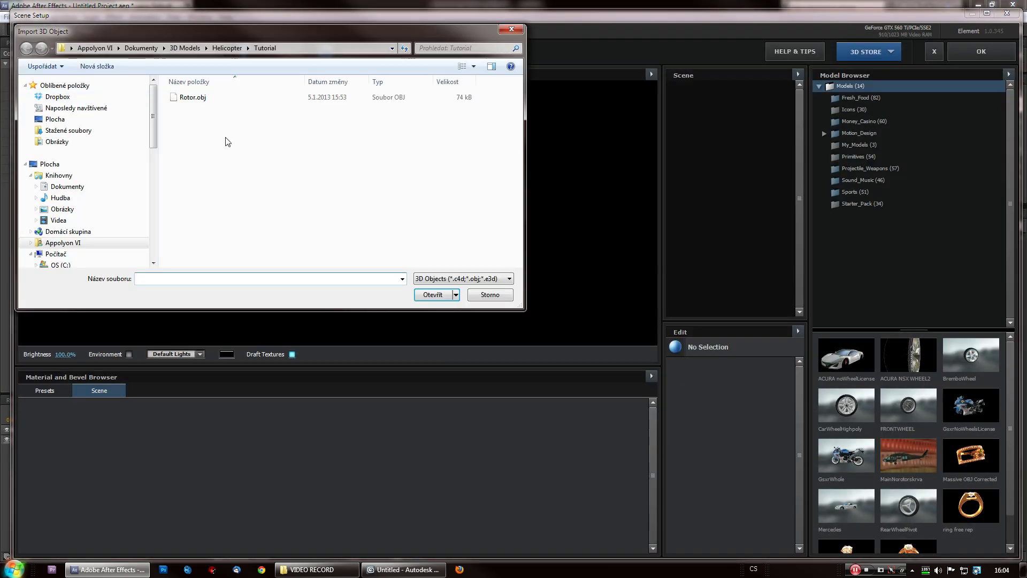
{"action": "left_click", "coordinate": [233, 49]}
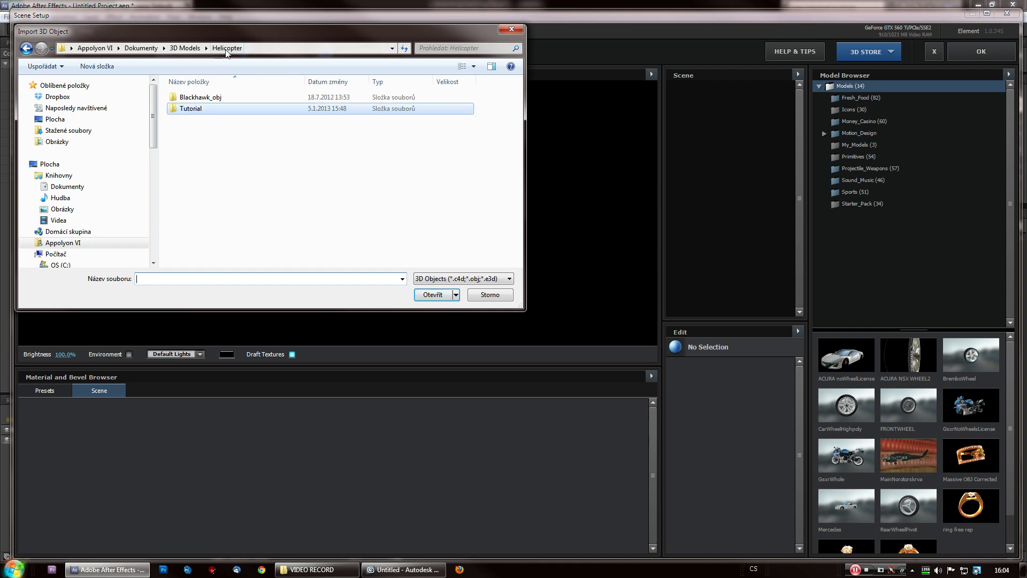
{"action": "double_click", "coordinate": [227, 100]}
{"action": "left_click", "coordinate": [491, 109]}
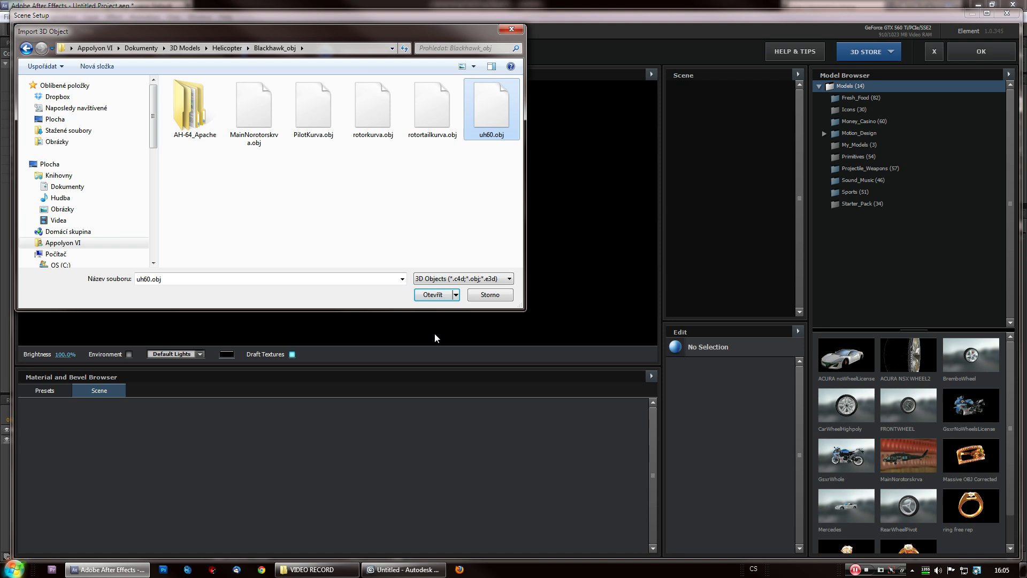
Step: Load the uh60 helicopter into the scene and orbit it to a side view
{"action": "left_click", "coordinate": [431, 296]}
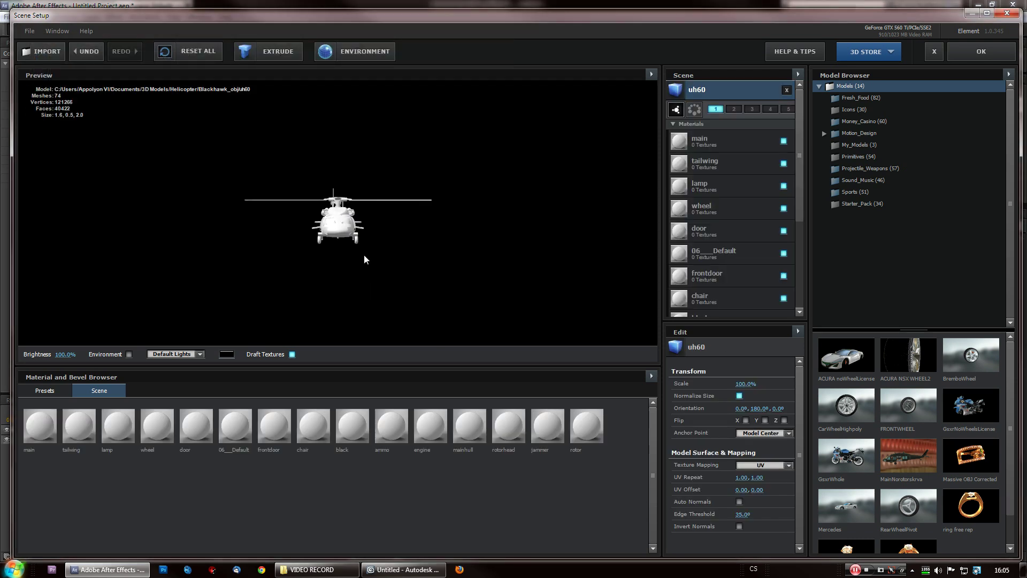
{"action": "scroll", "coordinate": [344, 255], "scroll_direction": "up", "scroll_amount": 3}
{"action": "mouse_move", "coordinate": [344, 255]}
{"action": "left_mouse_down"}
{"action": "mouse_move", "coordinate": [502, 259]}
{"action": "mouse_move", "coordinate": [369, 257]}
{"action": "left_mouse_up"}
{"action": "scroll", "coordinate": [384, 260], "scroll_direction": "down", "scroll_amount": 3}
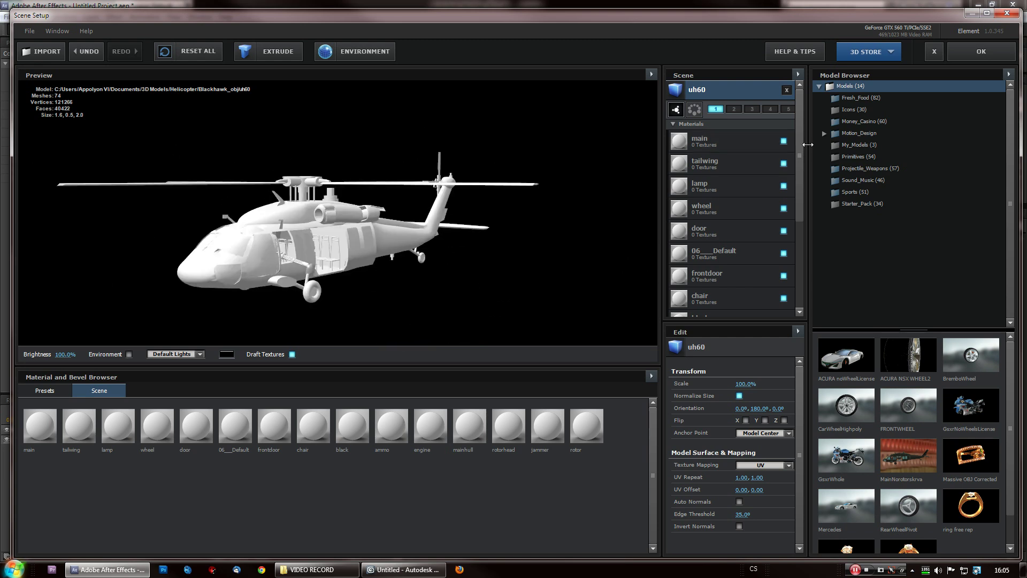
{"action": "mouse_move", "coordinate": [799, 155]}
{"action": "left_mouse_down"}
{"action": "mouse_move", "coordinate": [807, 256]}
{"action": "mouse_move", "coordinate": [805, 130]}
{"action": "left_mouse_up"}
Step: Duplicate the uh60 model with its materials and hide the main, tailwing, lamp and wheel parts
{"action": "right_click", "coordinate": [709, 90]}
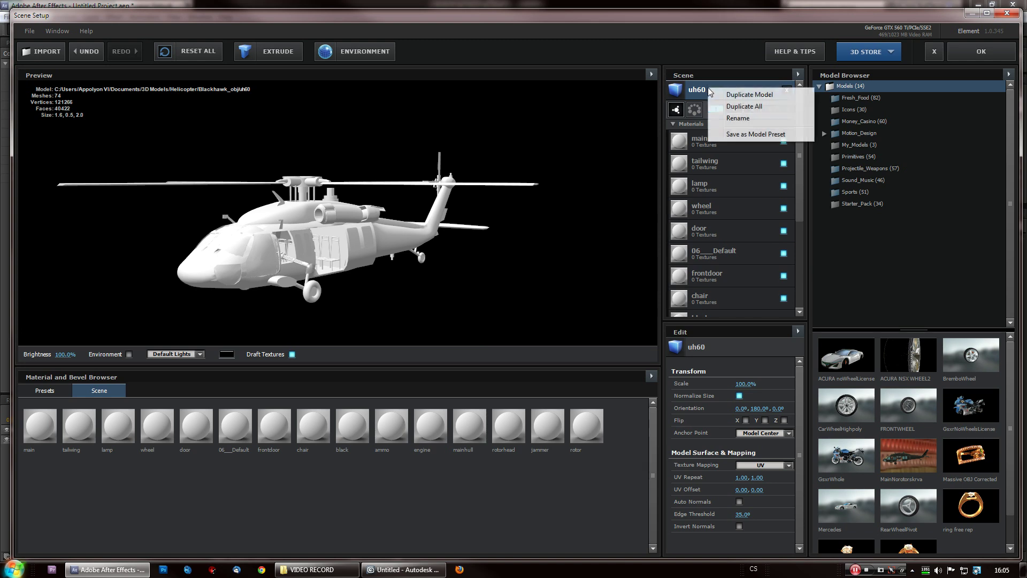
{"action": "left_click", "coordinate": [753, 106]}
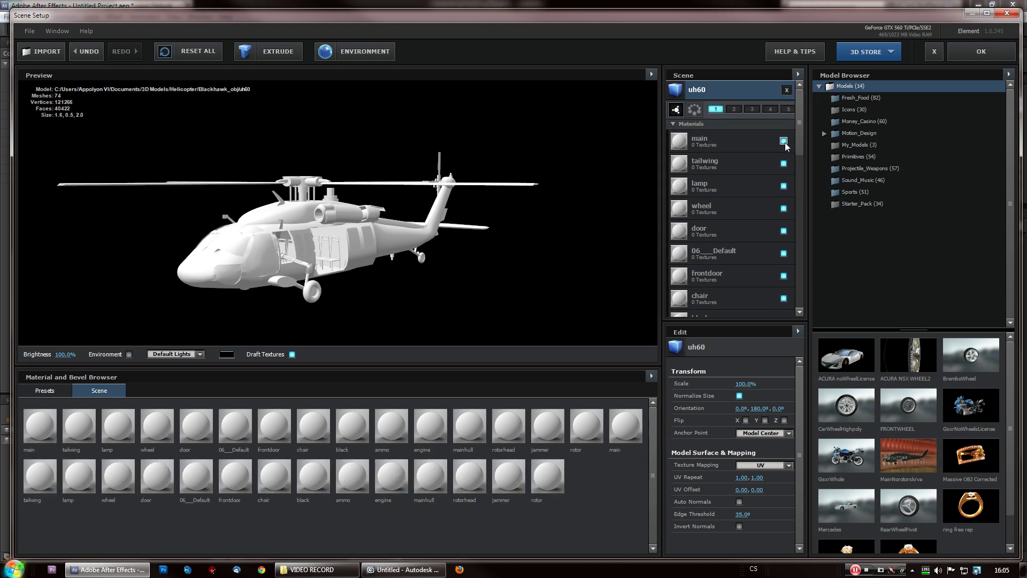
{"action": "left_click", "coordinate": [784, 141]}
{"action": "left_click", "coordinate": [784, 163]}
{"action": "left_click", "coordinate": [784, 186]}
{"action": "left_click", "coordinate": [784, 208]}
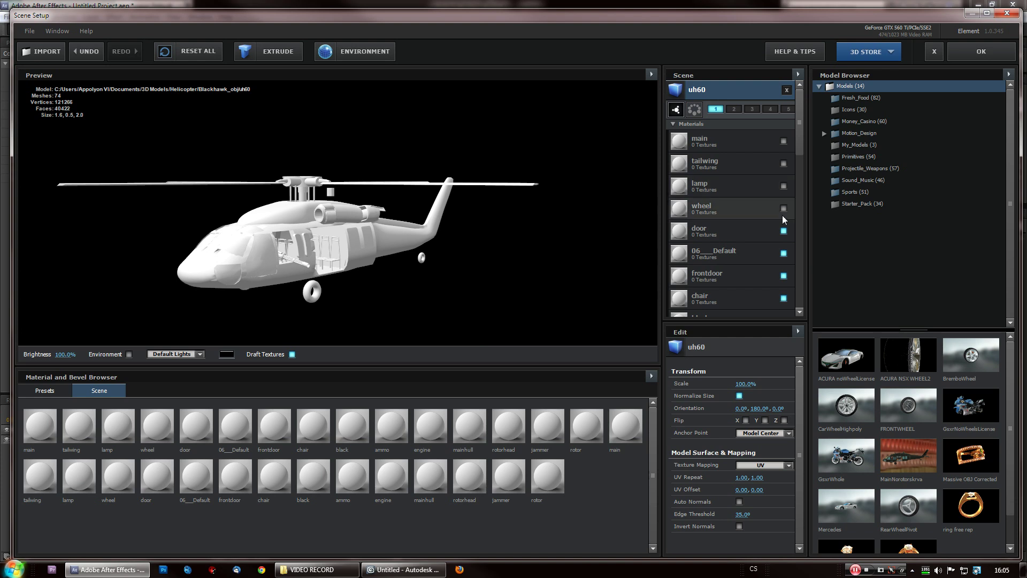
{"action": "scroll", "coordinate": [783, 201], "scroll_direction": "down", "scroll_amount": 3}
Step: Hide the remaining hull parts, from doors to fuselage and jammer, so only the rotor remains
{"action": "left_click", "coordinate": [784, 163]}
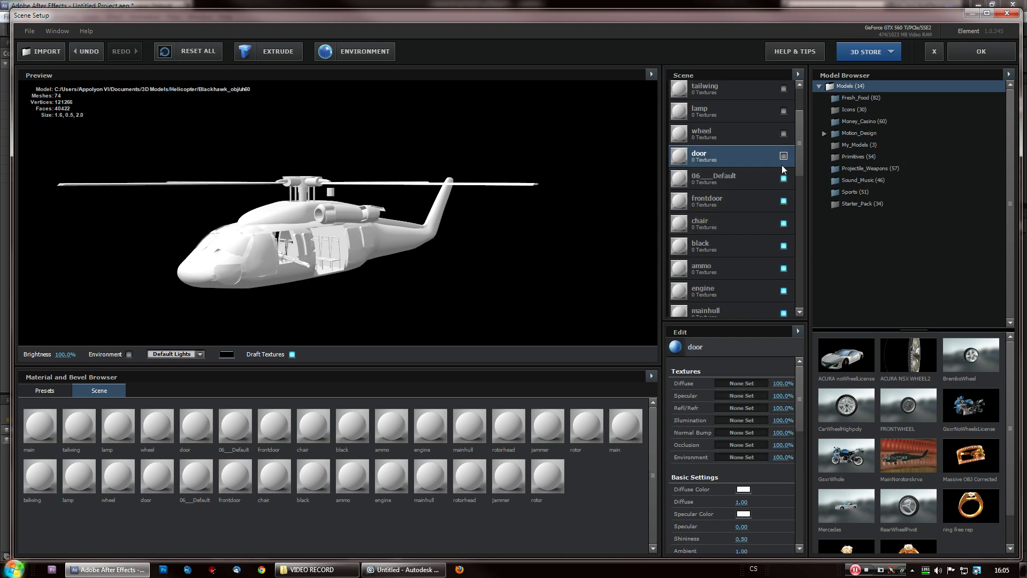
{"action": "left_click", "coordinate": [785, 177]}
{"action": "left_click", "coordinate": [785, 200]}
{"action": "left_click", "coordinate": [784, 223]}
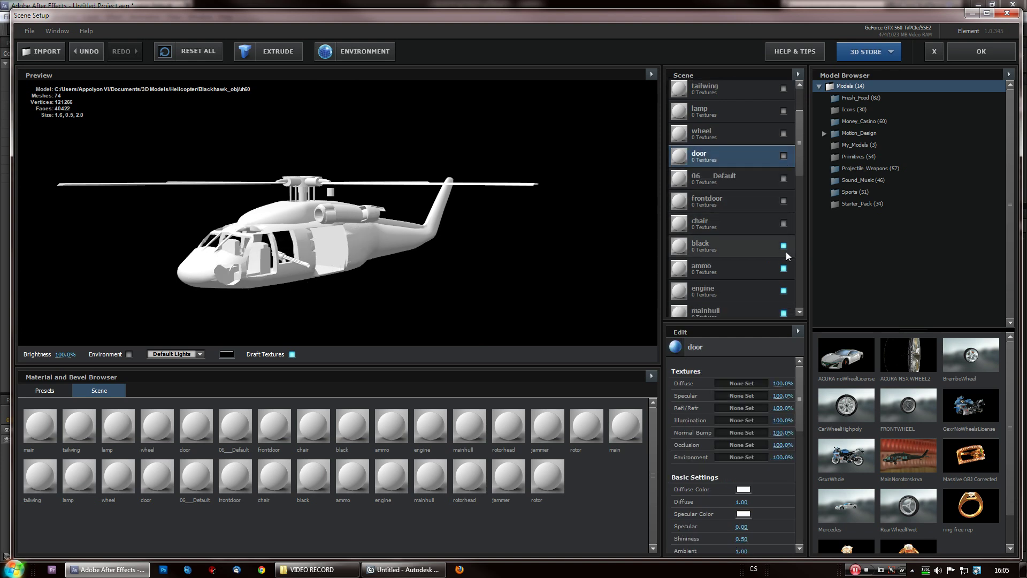
{"action": "left_click", "coordinate": [784, 246]}
{"action": "left_click", "coordinate": [784, 267]}
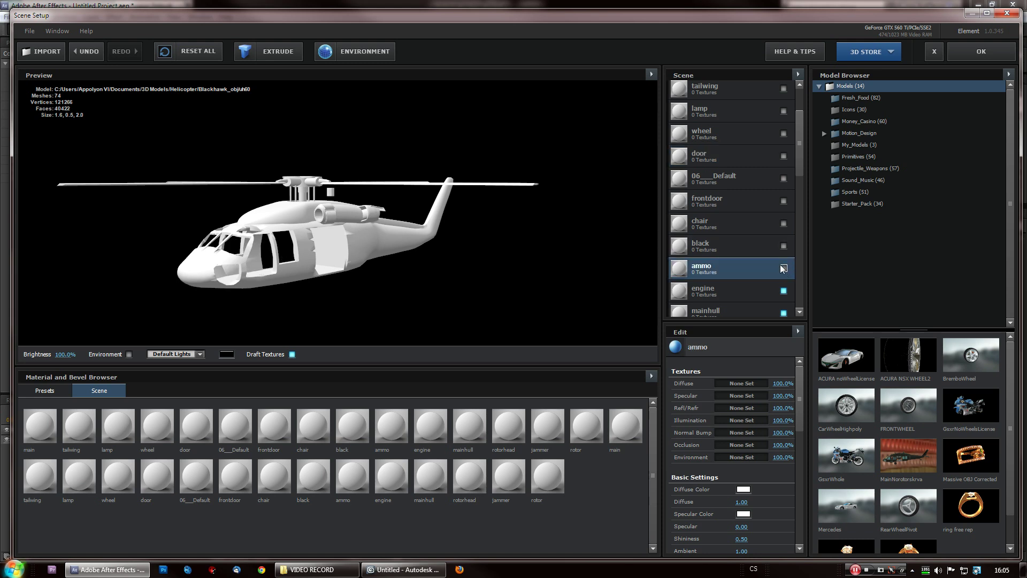
{"action": "scroll", "coordinate": [784, 240], "scroll_direction": "down", "scroll_amount": 3}
{"action": "left_click", "coordinate": [783, 141]}
{"action": "left_click", "coordinate": [785, 164]}
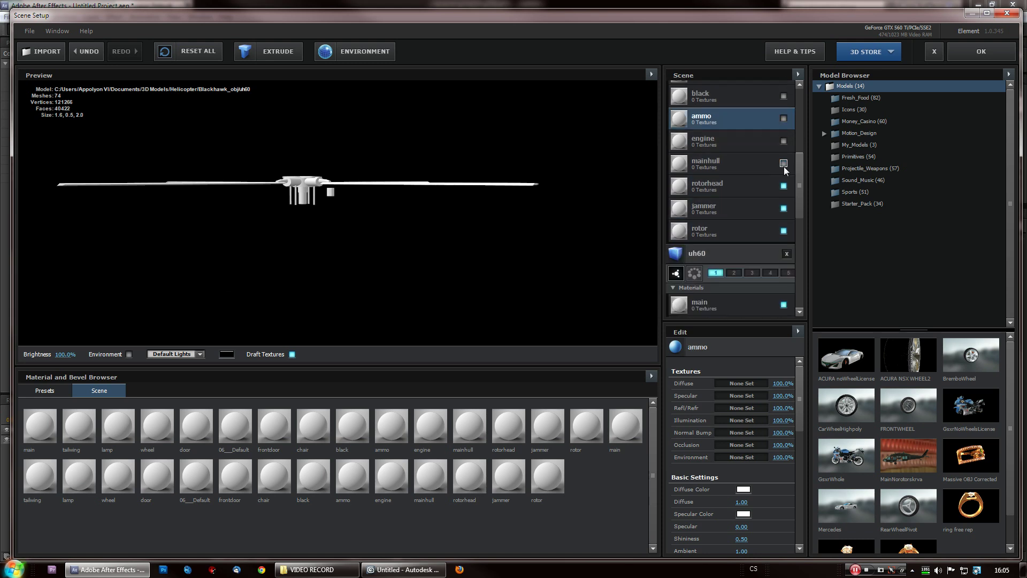
{"action": "left_click", "coordinate": [784, 208]}
{"action": "left_click_drag", "start_coordinate": [361, 231], "coordinate": [401, 267]}
{"action": "scroll", "coordinate": [742, 199], "scroll_direction": "up", "scroll_amount": 5}
{"action": "scroll", "coordinate": [763, 215], "scroll_direction": "up", "scroll_amount": 1}
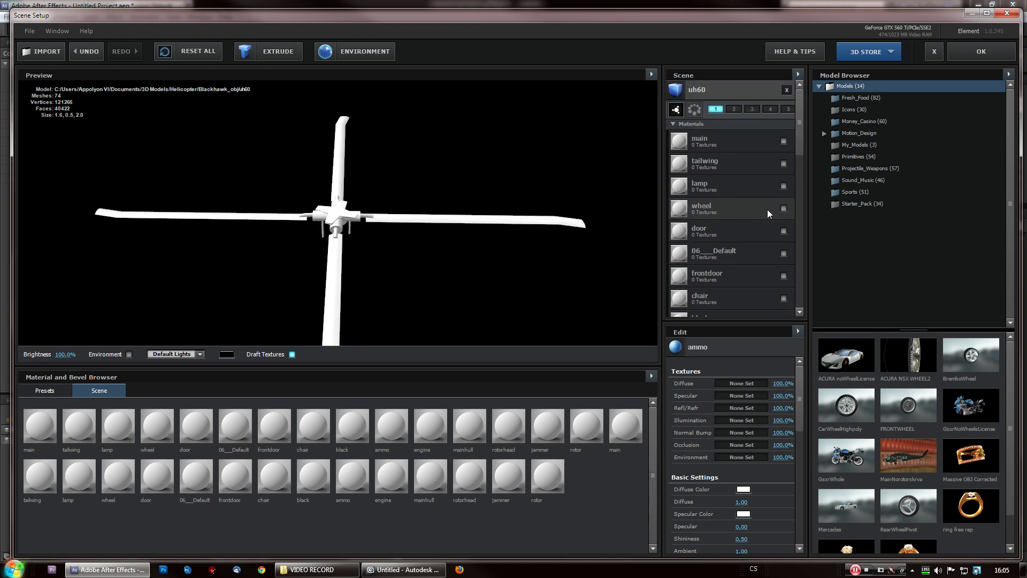
{"action": "scroll", "coordinate": [734, 187], "scroll_direction": "down", "scroll_amount": 3}
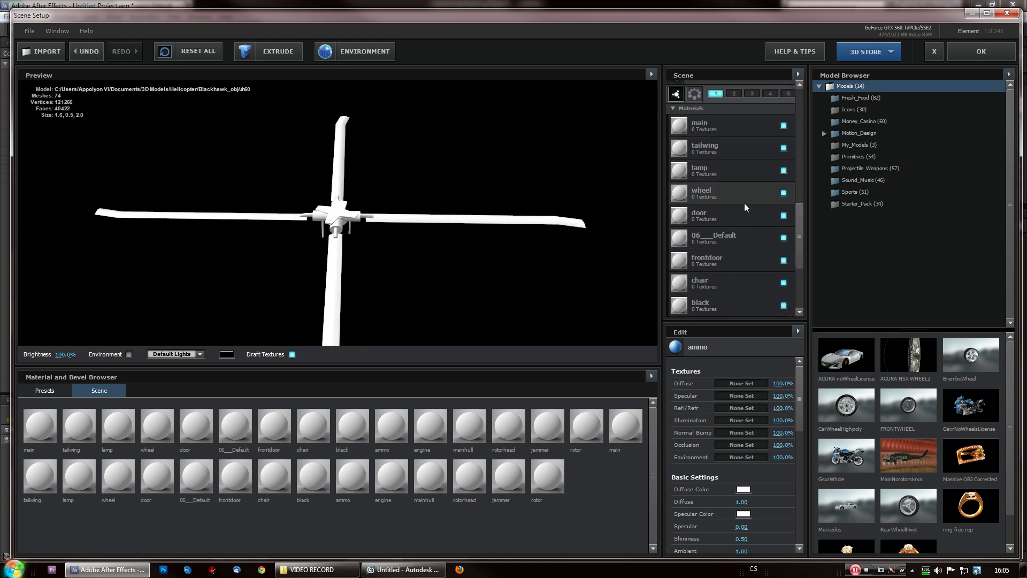
{"action": "scroll", "coordinate": [691, 163], "scroll_direction": "down", "scroll_amount": 3}
Step: Hide the main rotor parts on the other uh60 model, leaving only the hull
{"action": "left_click", "coordinate": [731, 180]}
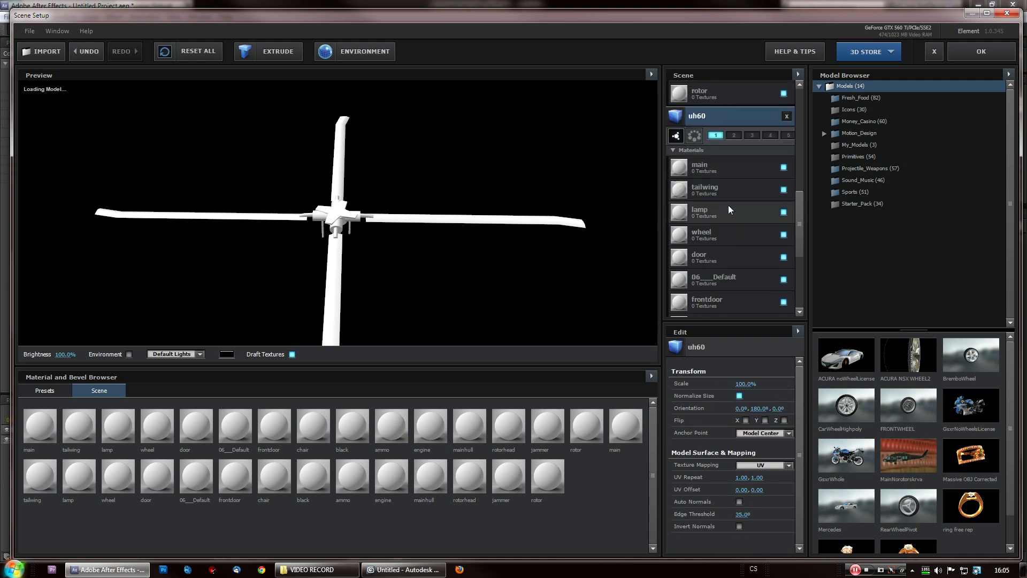
{"action": "scroll", "coordinate": [728, 205], "scroll_direction": "down", "scroll_amount": 5}
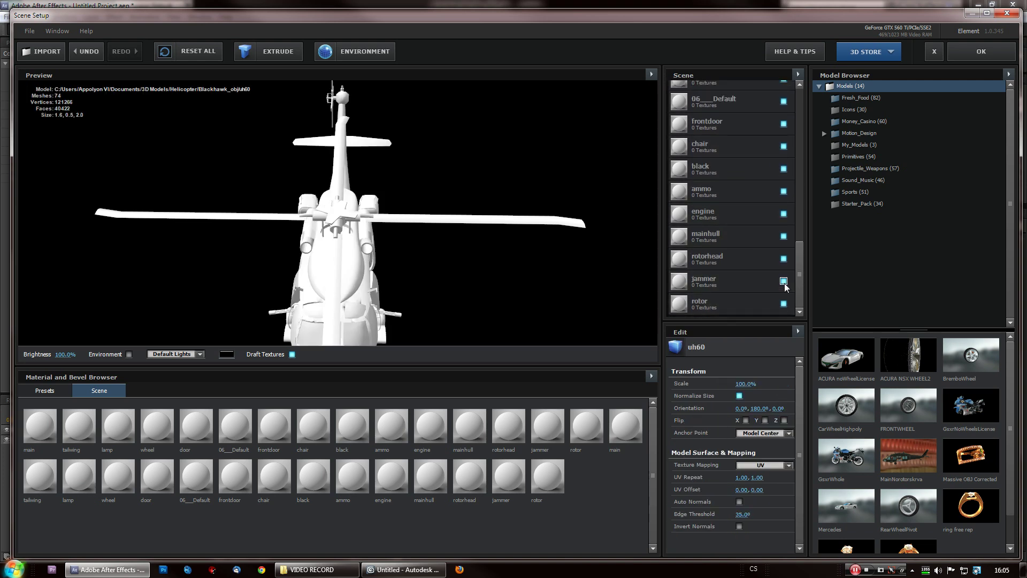
{"action": "left_click", "coordinate": [784, 259]}
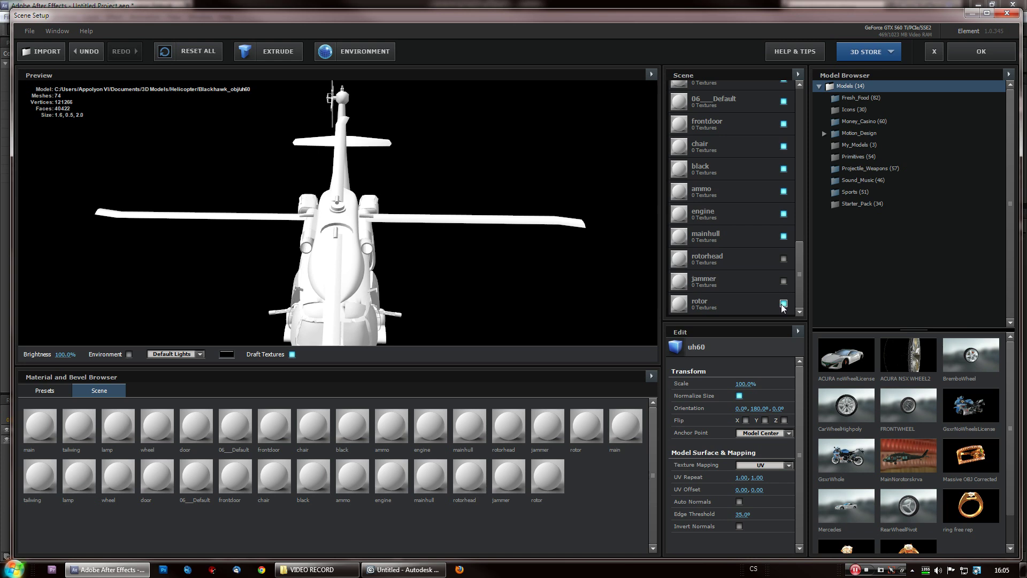
{"action": "left_click", "coordinate": [783, 304]}
{"action": "left_click_drag", "start_coordinate": [540, 270], "coordinate": [345, 256]}
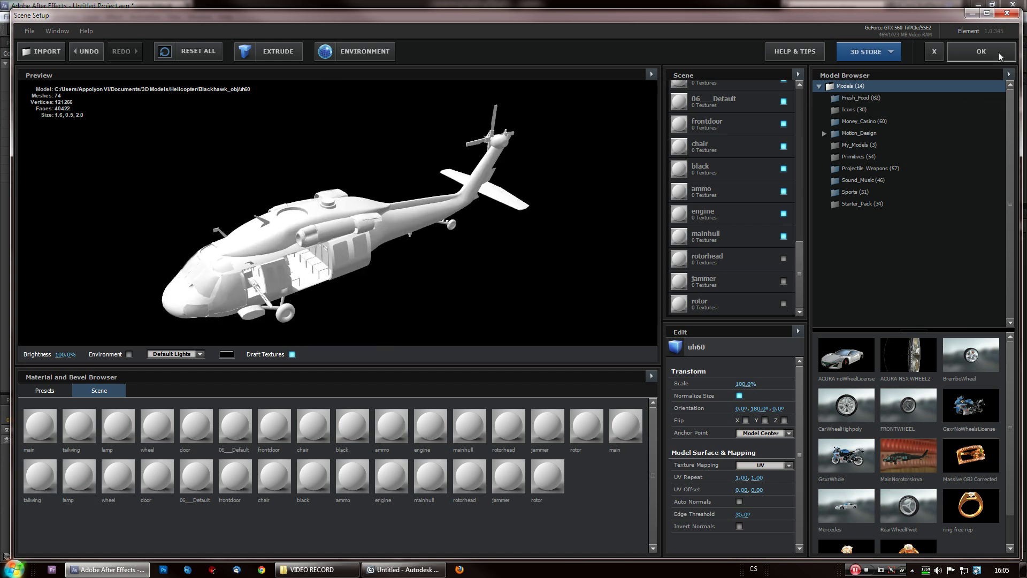
Step: Apply the scene setup, turn off the transparency grid and add a new camera layer
{"action": "left_click", "coordinate": [981, 51]}
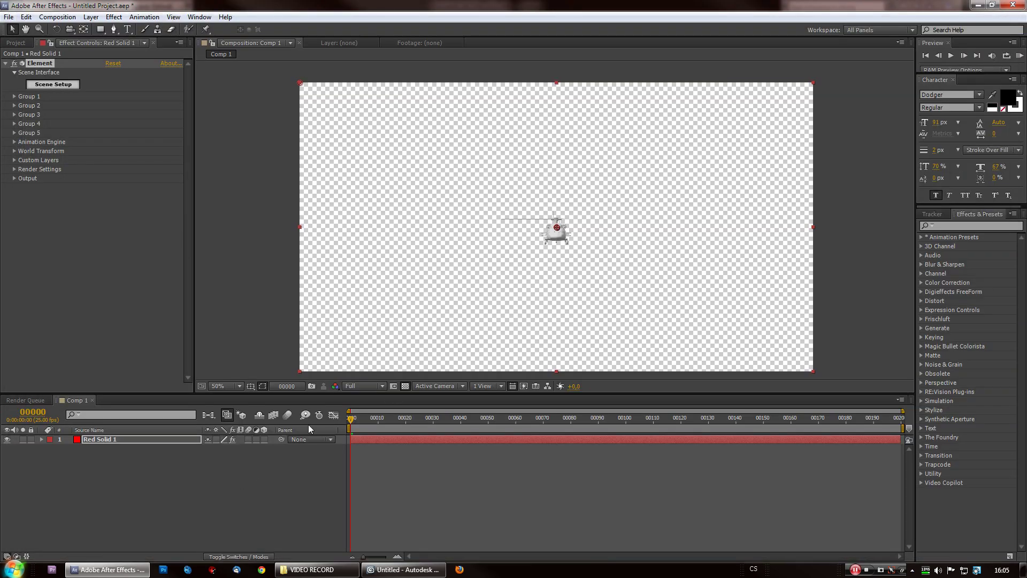
{"action": "left_click", "coordinate": [405, 386]}
{"action": "right_click", "coordinate": [173, 490]}
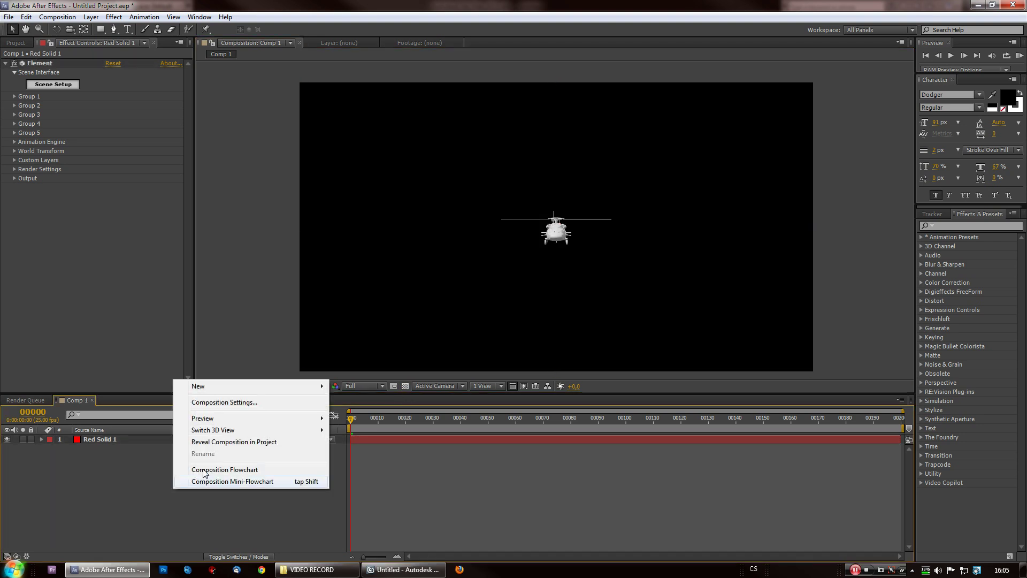
{"action": "left_click", "coordinate": [358, 437]}
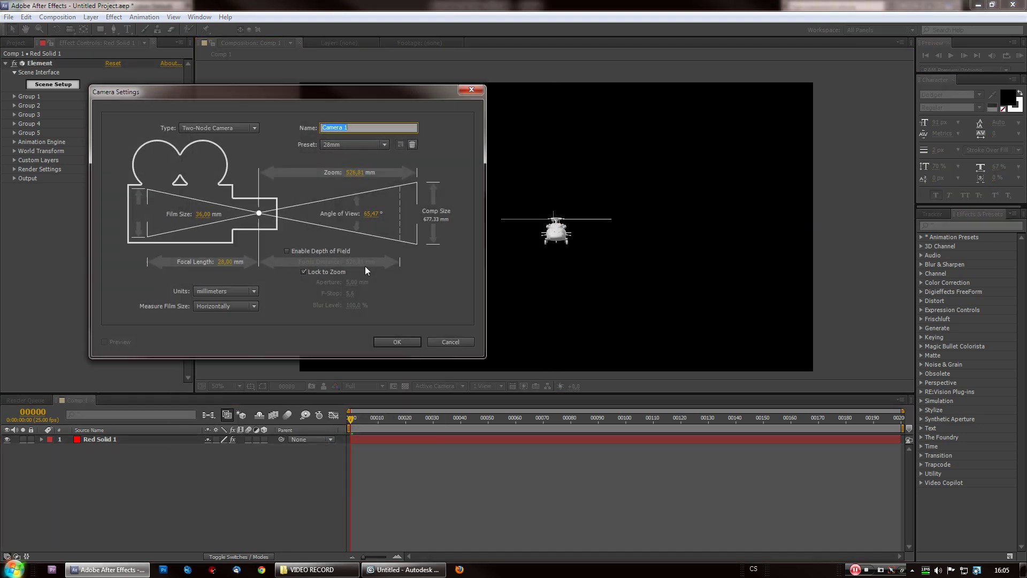
{"action": "left_click", "coordinate": [398, 340]}
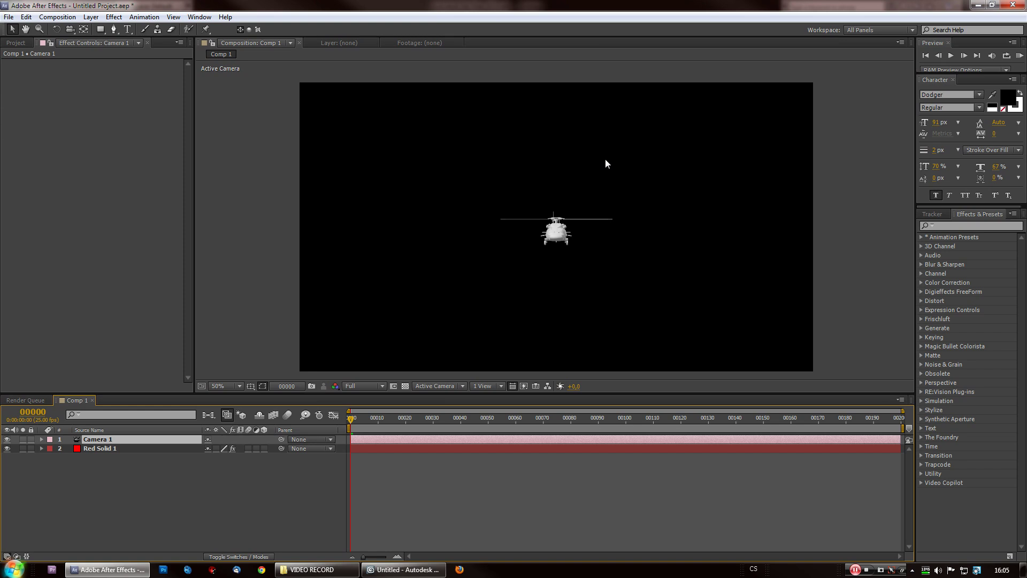
Step: Orbit Camera 1 to a three-quarter view of the helicopter
{"action": "key", "text": "c"}
{"action": "right_click_drag", "start_coordinate": [551, 269], "coordinate": [553, 143]}
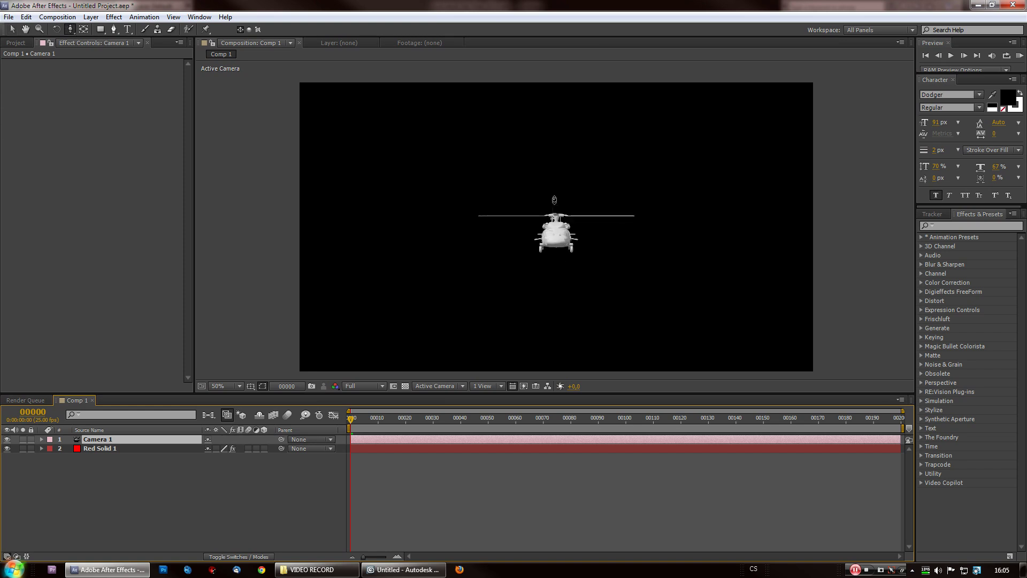
{"action": "key", "text": "ctrl+z"}
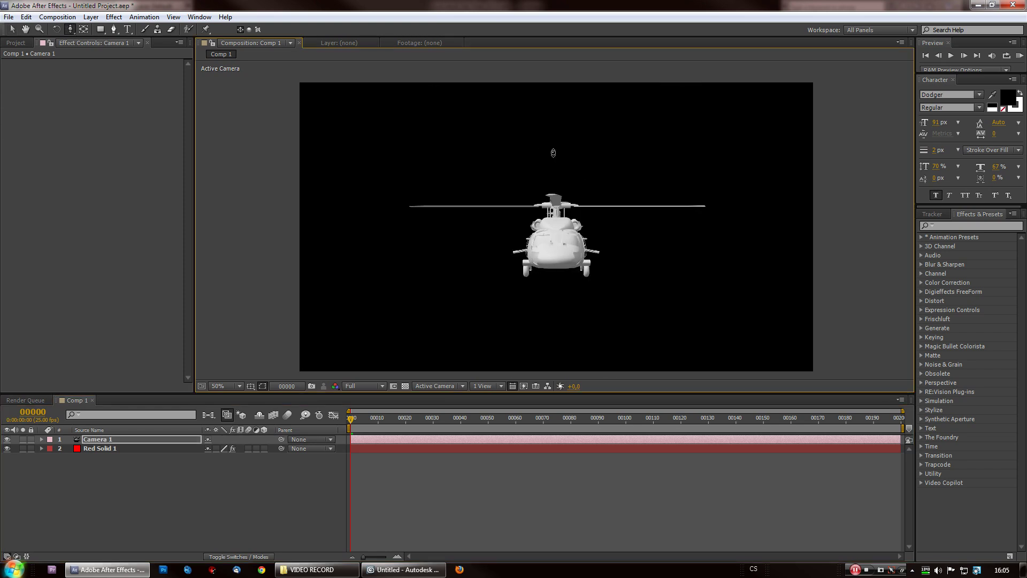
{"action": "left_click_drag", "start_coordinate": [553, 241], "coordinate": [36, 98]}
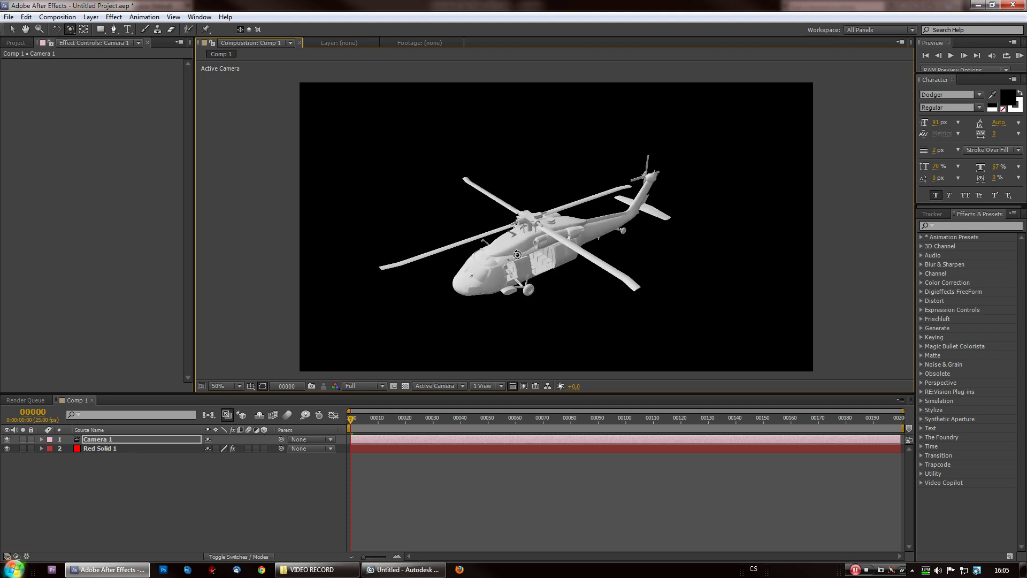
Step: Set Group 1's particle replicator position on Red Solid 1 to 960,540
{"action": "left_click", "coordinate": [112, 450]}
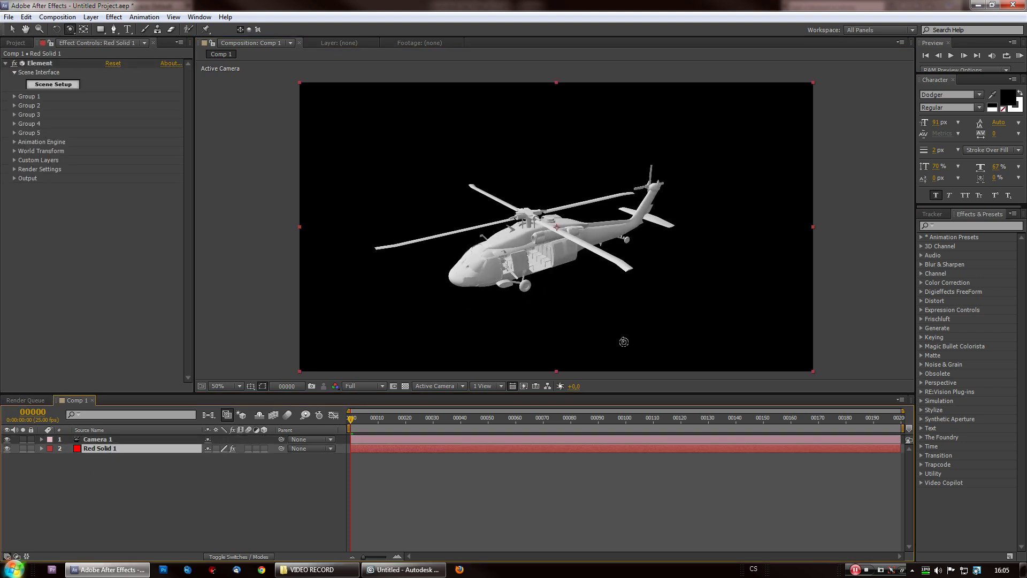
{"action": "key", "text": "v"}
{"action": "left_click", "coordinate": [13, 96]}
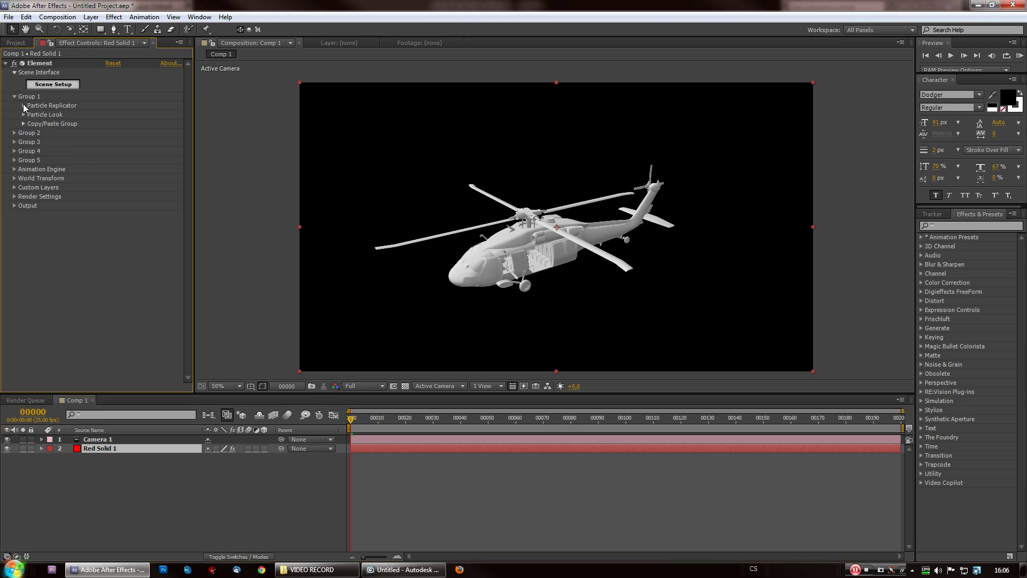
{"action": "left_click", "coordinate": [24, 105]}
{"action": "left_click", "coordinate": [167, 138]}
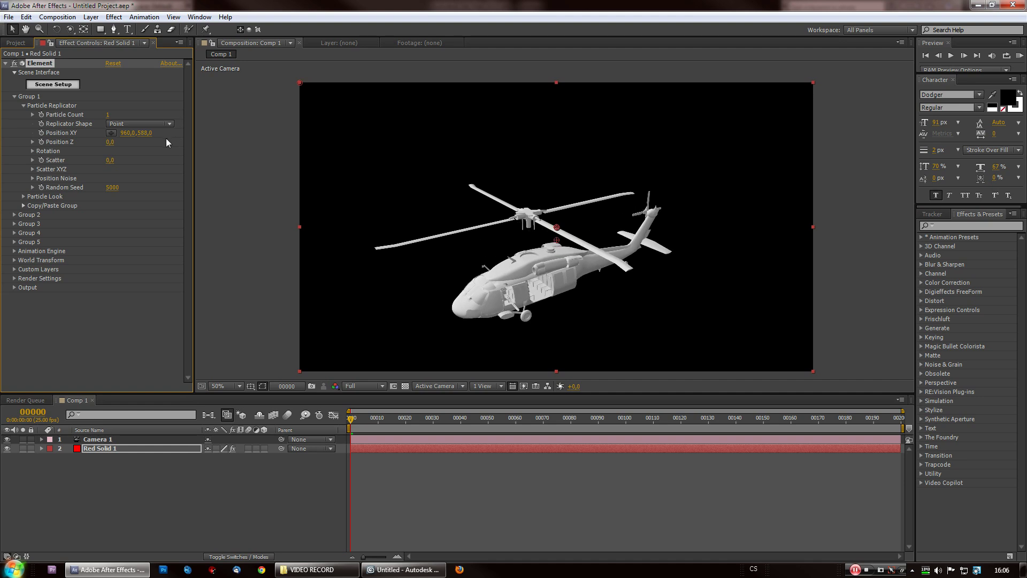
{"action": "left_click_drag", "start_coordinate": [158, 139], "coordinate": [152, 141]}
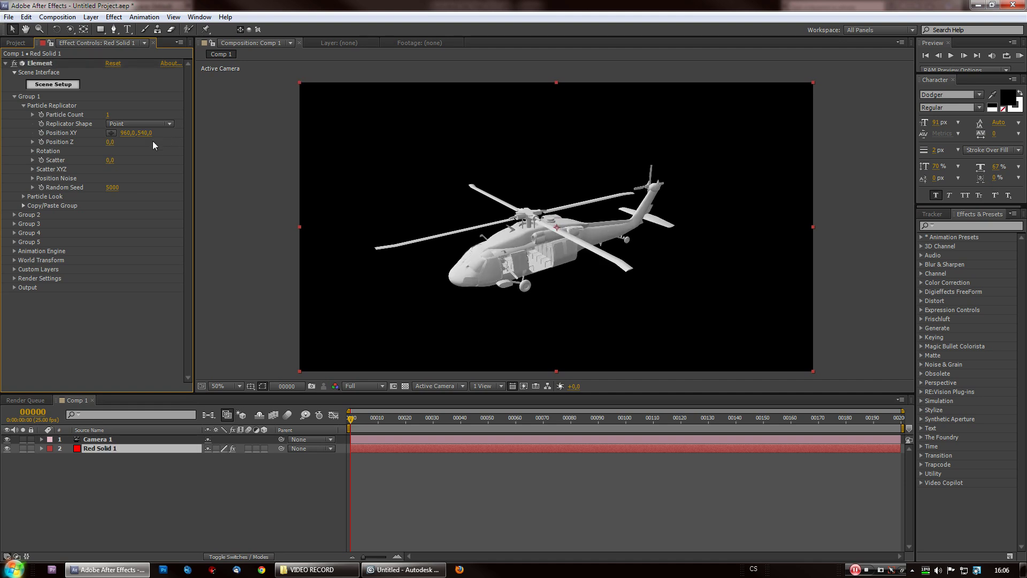
Step: Trial-spin Group 2's rotation around Y, then undo it back to 0°
{"action": "left_click", "coordinate": [15, 215]}
{"action": "left_click", "coordinate": [24, 224]}
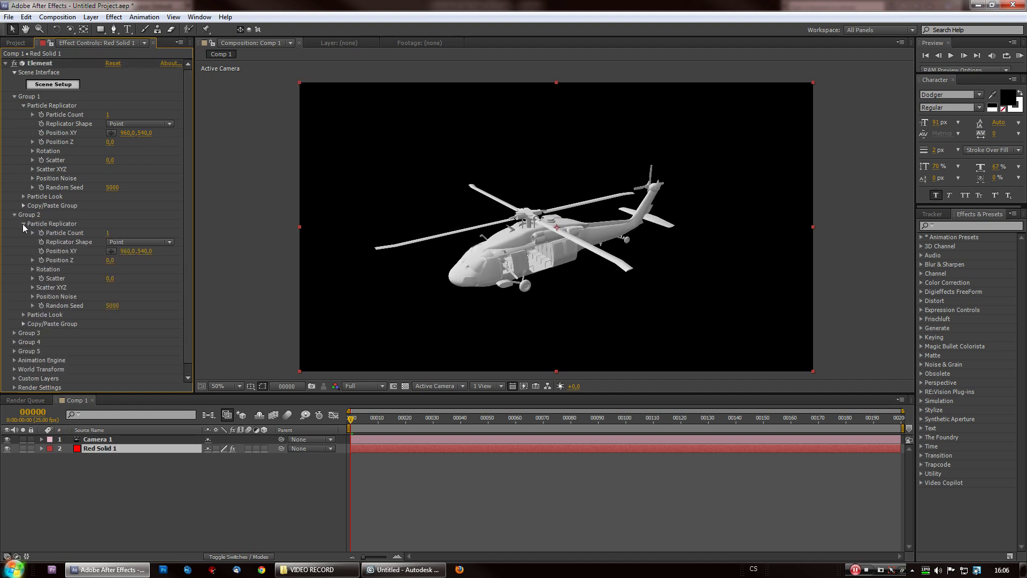
{"action": "scroll", "coordinate": [86, 235], "scroll_direction": "down", "scroll_amount": 1}
{"action": "left_click", "coordinate": [33, 259]}
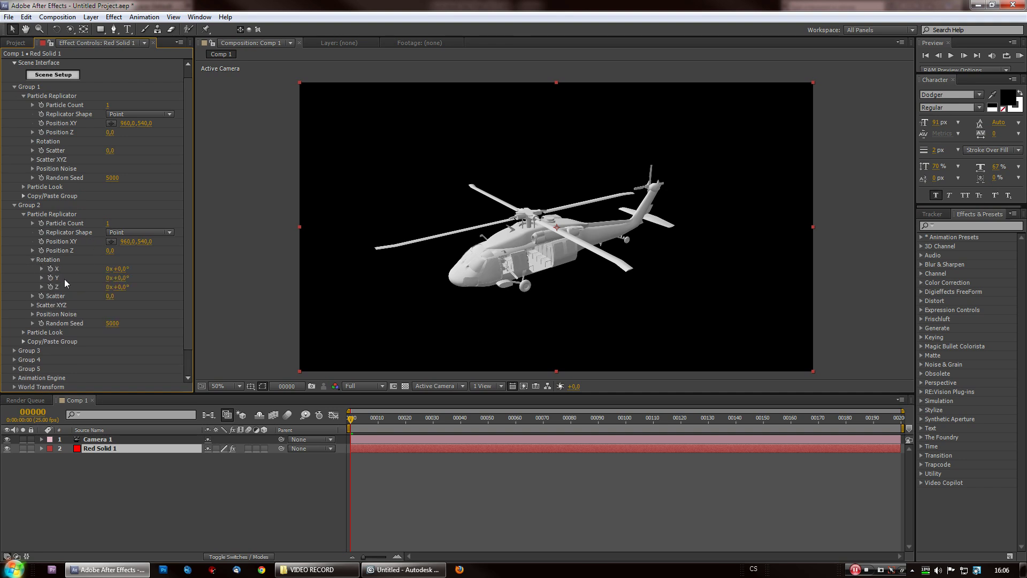
{"action": "mouse_move", "coordinate": [118, 278]}
{"action": "left_mouse_down"}
{"action": "mouse_move", "coordinate": [157, 280]}
{"action": "mouse_move", "coordinate": [105, 297]}
{"action": "mouse_move", "coordinate": [184, 291]}
{"action": "left_mouse_up"}
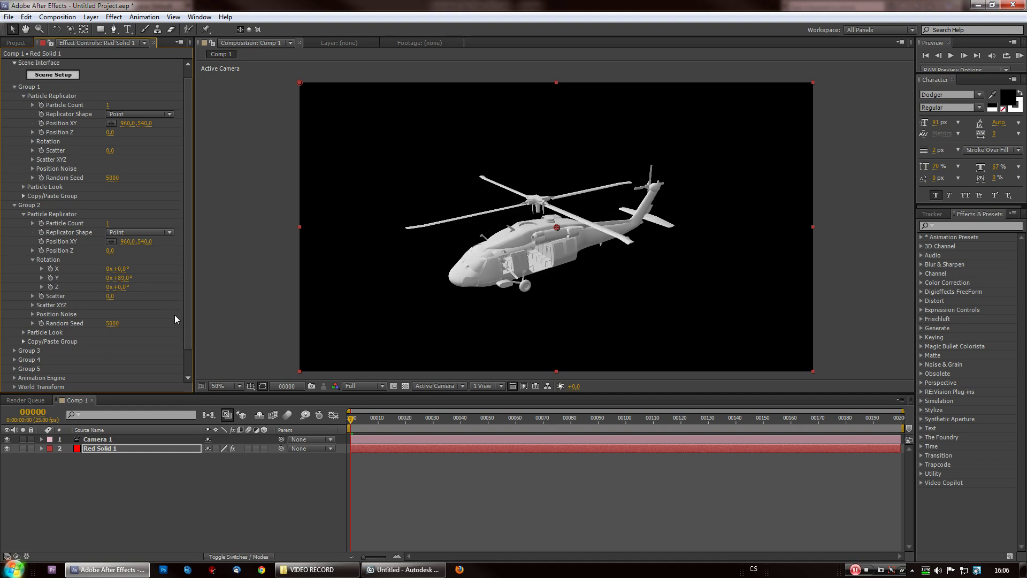
{"action": "key", "text": "ctrl+z"}
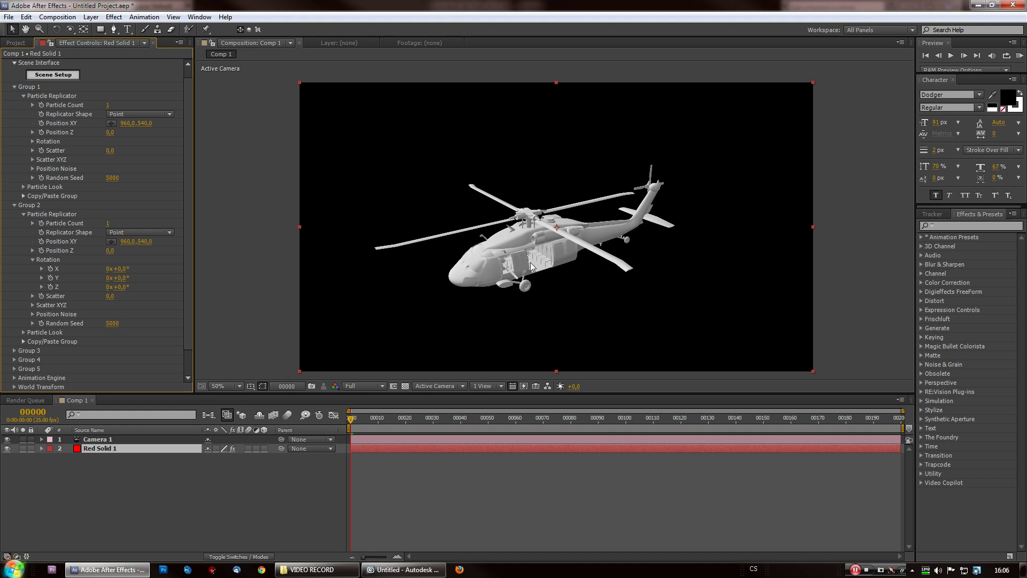
Step: Set the rotor model's anchor point to Bottom in Scene Setup and apply it
{"action": "left_click", "coordinate": [53, 75]}
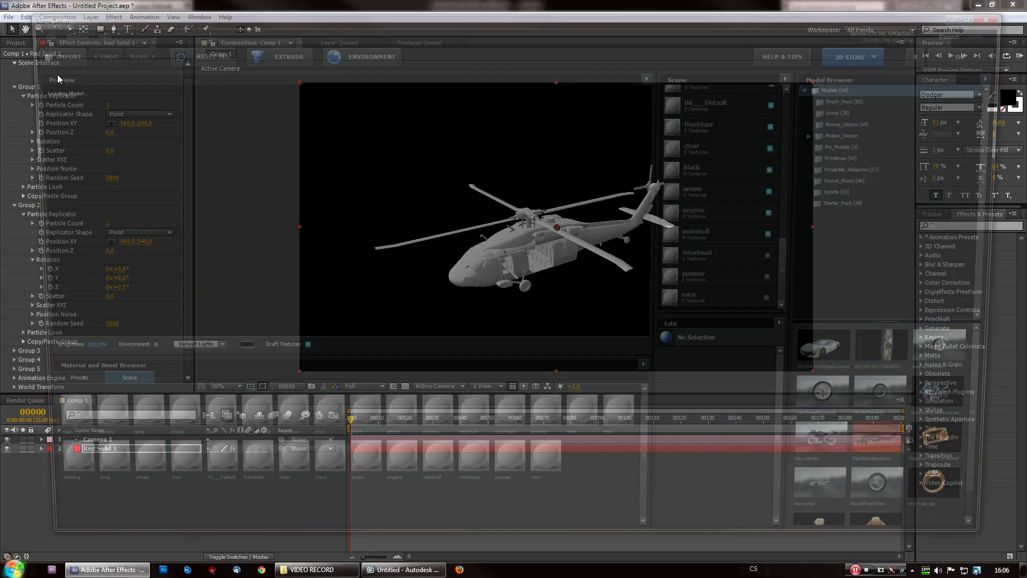
{"action": "left_click_drag", "start_coordinate": [795, 281], "coordinate": [794, 115]}
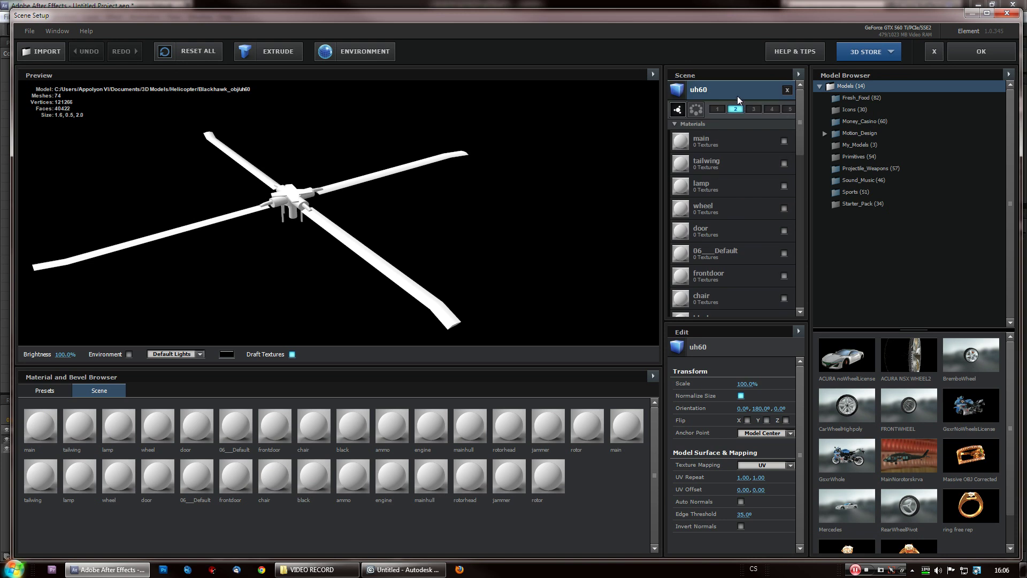
{"action": "left_click", "coordinate": [783, 434]}
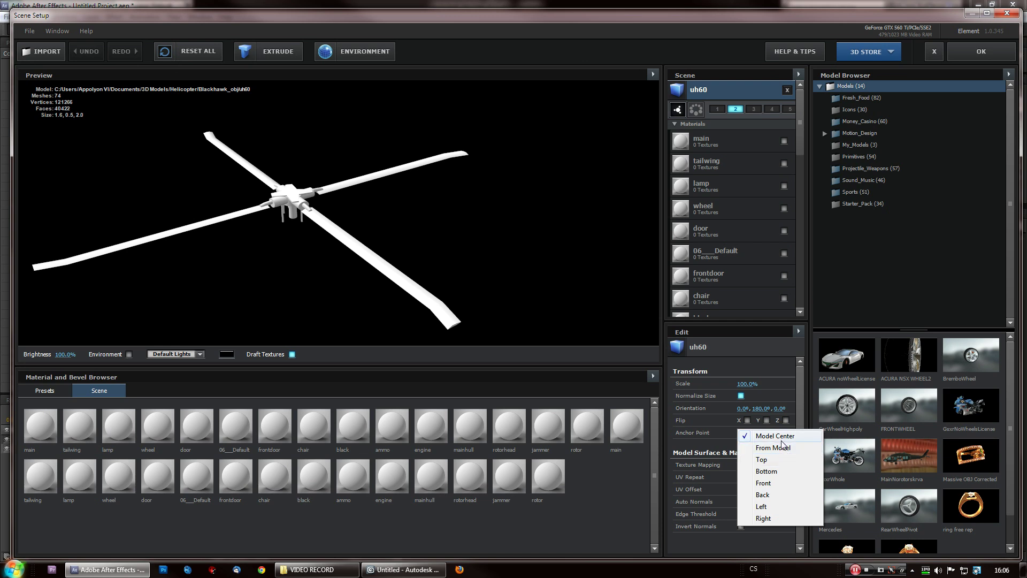
{"action": "left_click", "coordinate": [770, 472]}
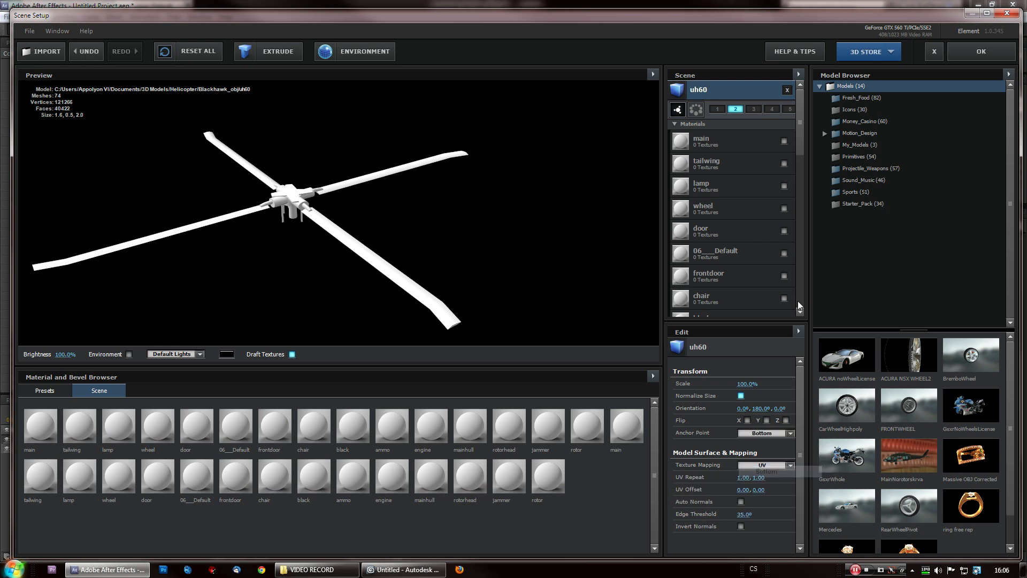
{"action": "left_click", "coordinate": [967, 61]}
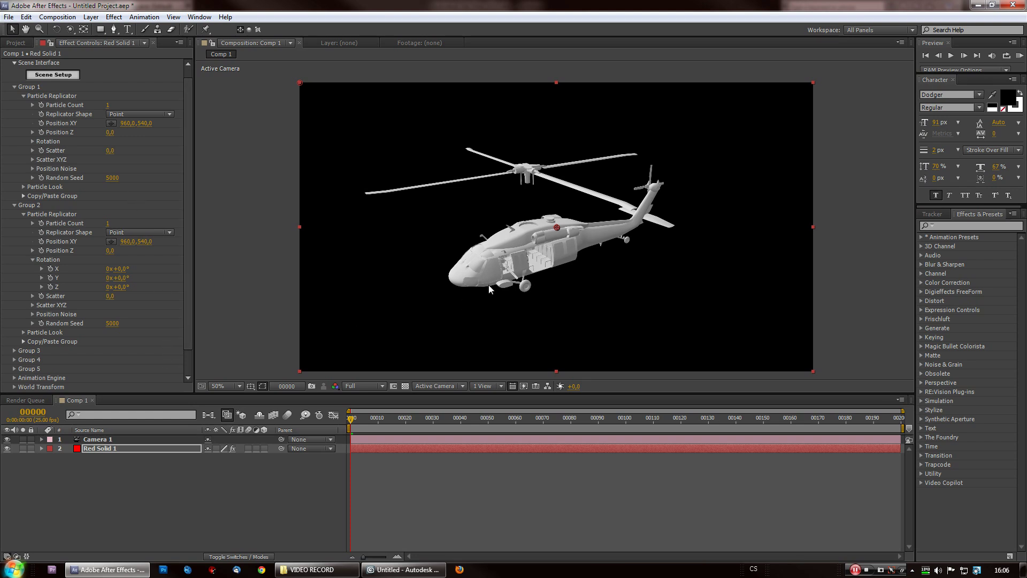
{"action": "mouse_move", "coordinate": [118, 278]}
{"action": "left_mouse_down"}
{"action": "mouse_move", "coordinate": [135, 277]}
{"action": "mouse_move", "coordinate": [123, 278]}
{"action": "left_mouse_up"}
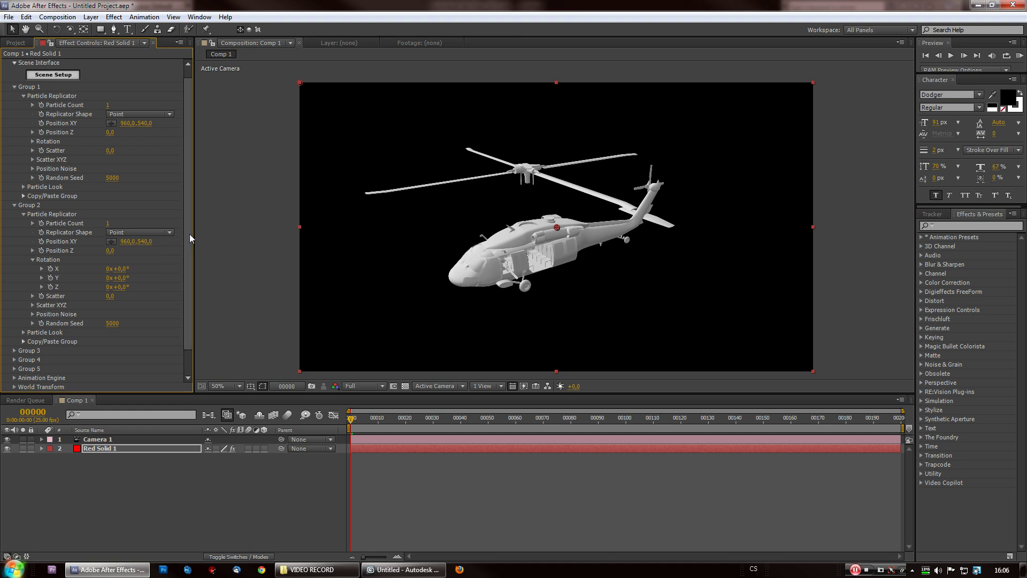
{"action": "scroll", "coordinate": [188, 250], "scroll_direction": "up", "scroll_amount": 1}
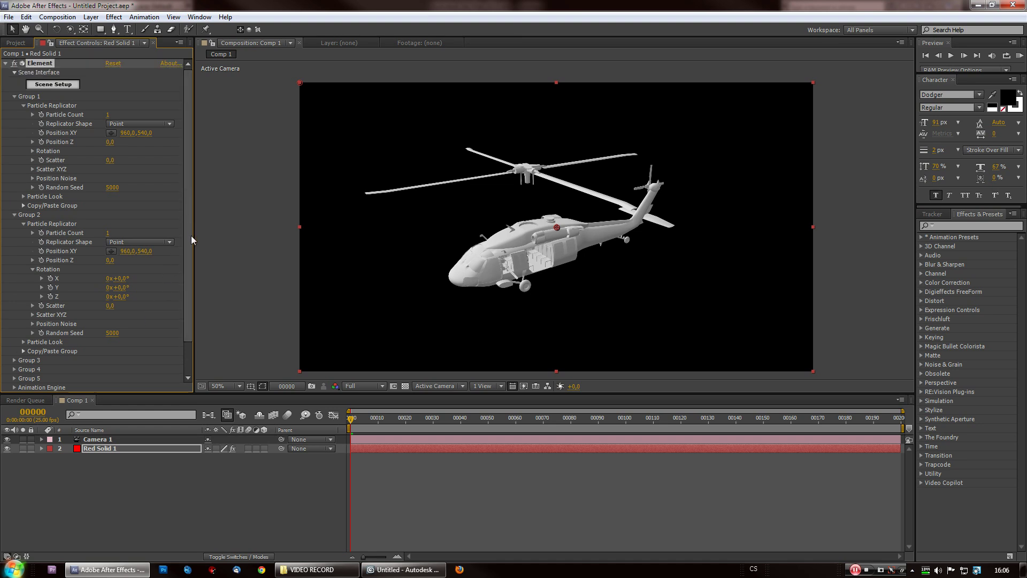
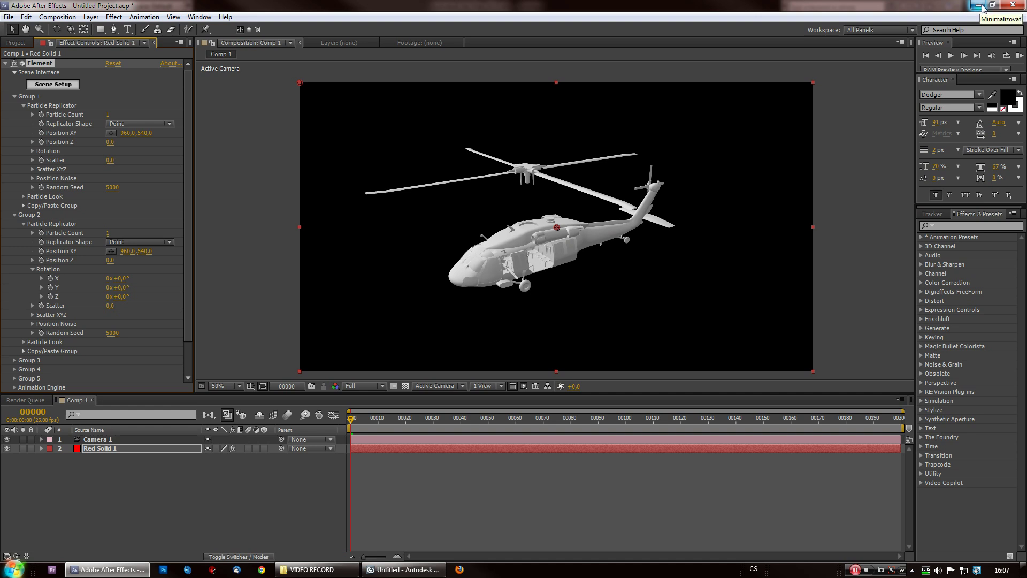
Step: Minimize After Effects to reveal the empty 3ds Max scene behind it
{"action": "left_click", "coordinate": [984, 8]}
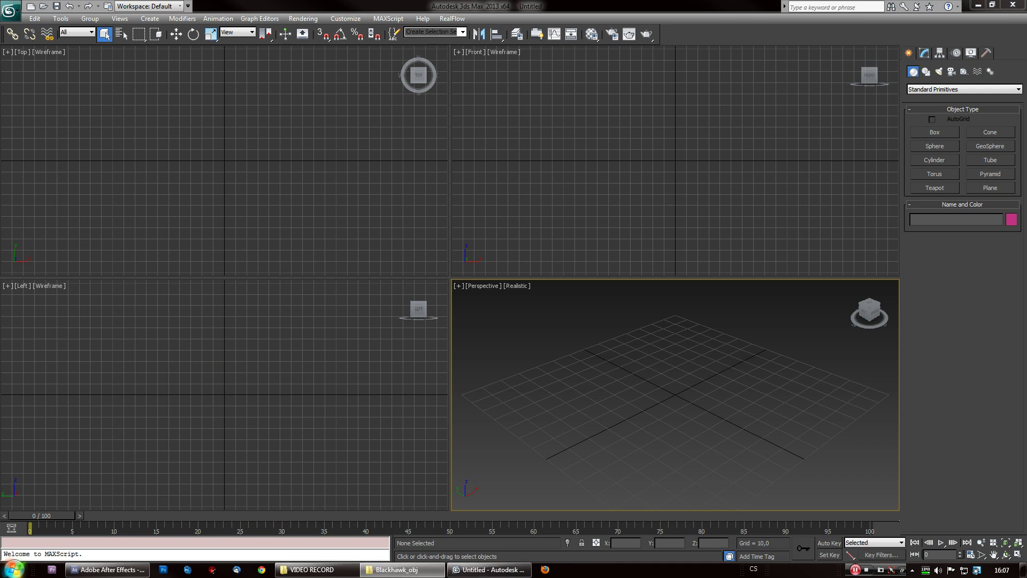
Step: Import the uh60 helicopter OBJ, maximize the Perspective view, and orbit to inspect it
{"action": "mouse_move", "coordinate": [653, 410]}
{"action": "left_mouse_down"}
{"action": "mouse_move", "coordinate": [669, 406]}
{"action": "mouse_move", "coordinate": [647, 421]}
{"action": "left_mouse_up"}
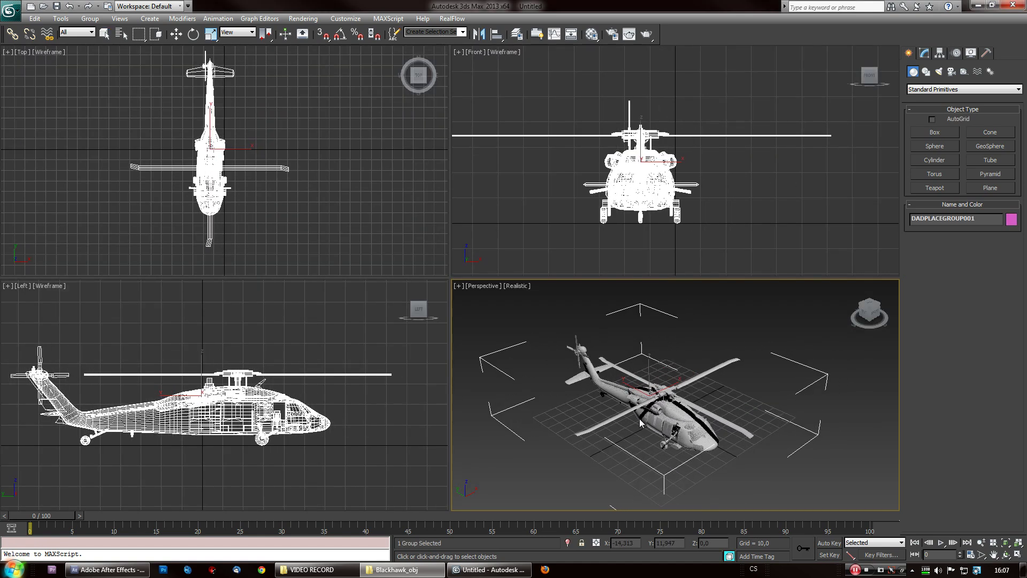
{"action": "key", "text": "alt+w"}
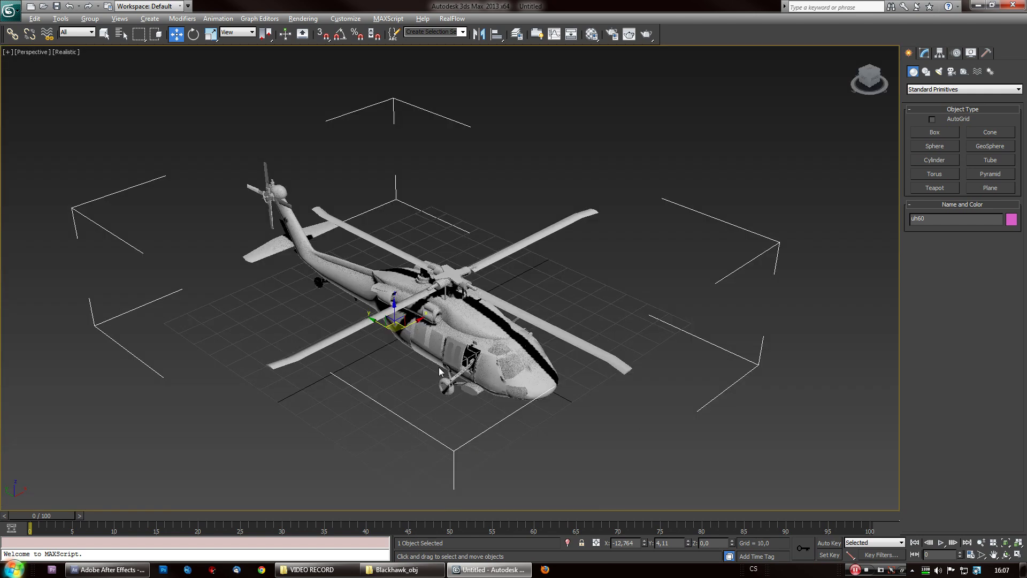
{"action": "mouse_move", "coordinate": [443, 374]}
{"action": "middle_mouse_down", "text": "alt"}
{"action": "mouse_move", "coordinate": [487, 343]}
{"action": "mouse_move", "coordinate": [420, 273]}
{"action": "middle_mouse_up", "text": "alt"}
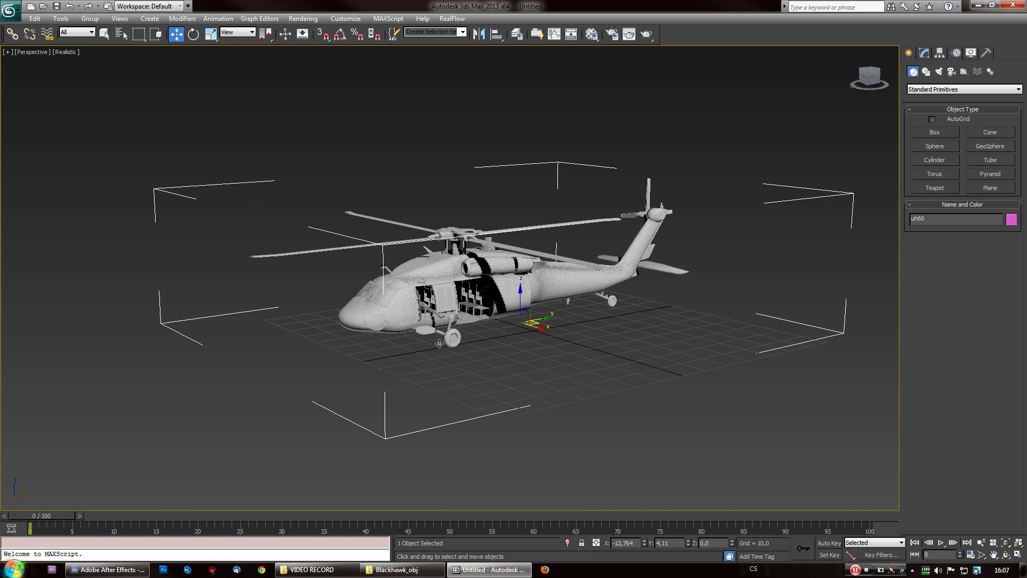
{"action": "middle_click_drag", "start_coordinate": [436, 374], "coordinate": [484, 360], "text": "alt"}
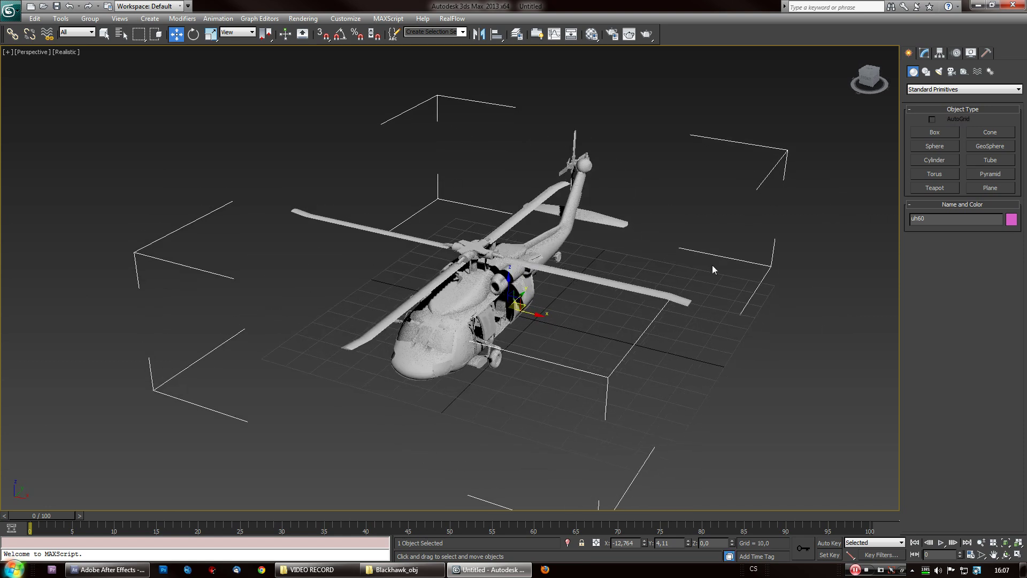
{"action": "mouse_move", "coordinate": [526, 387]}
{"action": "middle_mouse_down", "text": "alt"}
{"action": "mouse_move", "coordinate": [481, 374]}
{"action": "mouse_move", "coordinate": [525, 389]}
{"action": "middle_mouse_up", "text": "alt"}
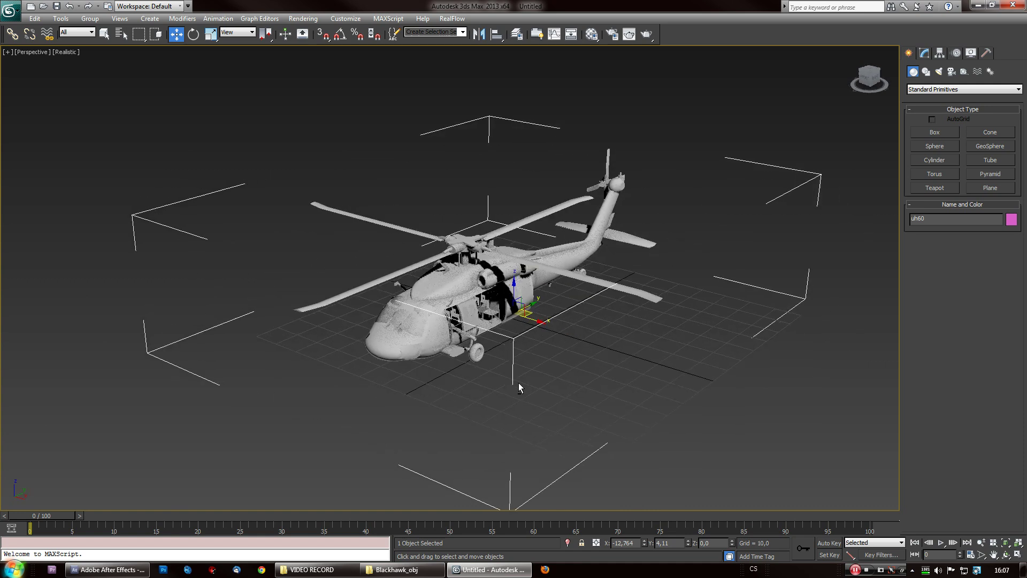
Step: In Element sub-object mode, select the rotor hub and shaft rods
{"action": "left_click", "coordinate": [926, 53]}
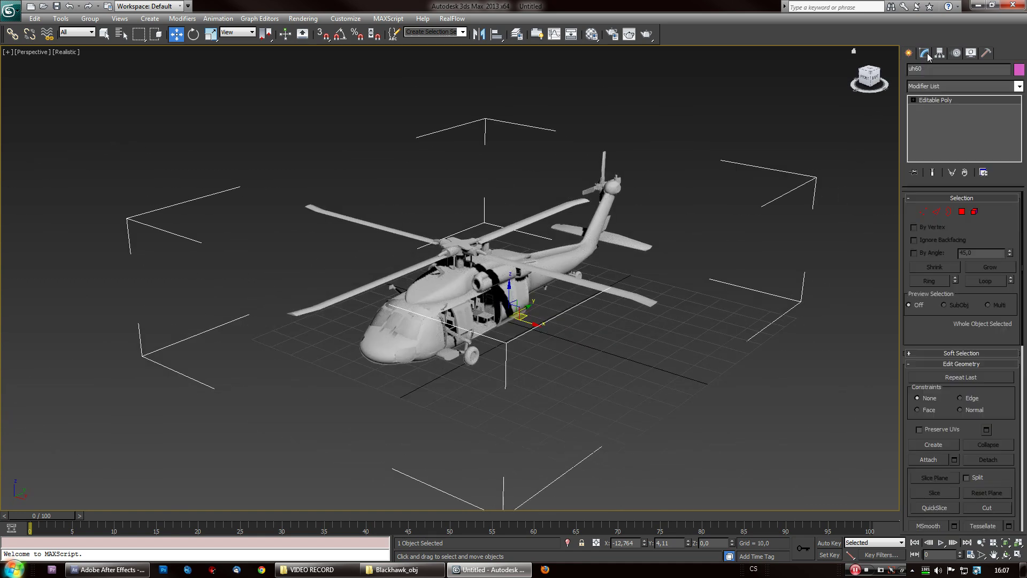
{"action": "left_click", "coordinate": [974, 211]}
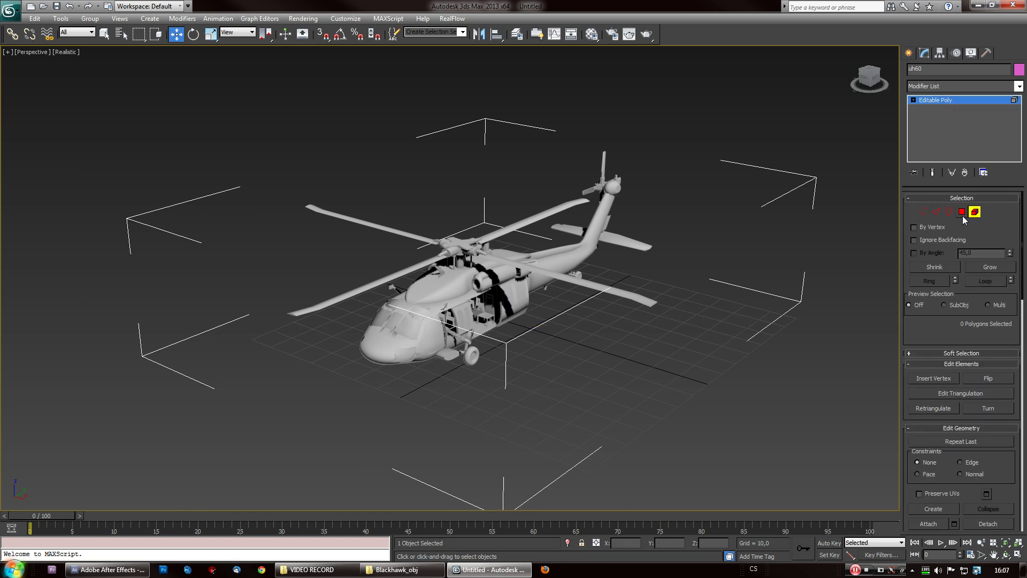
{"action": "scroll", "coordinate": [445, 328], "scroll_direction": "up", "scroll_amount": 3}
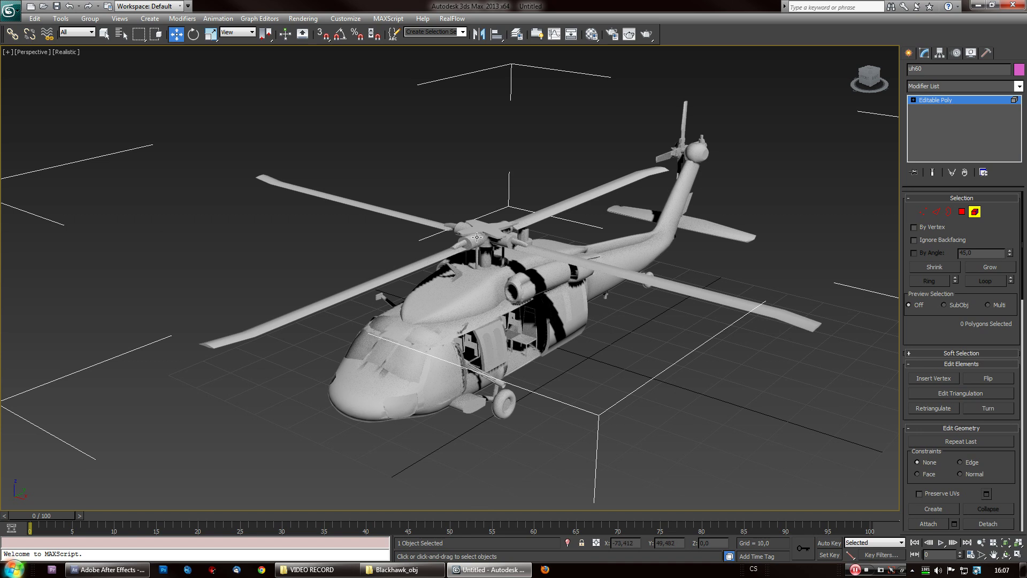
{"action": "left_click", "coordinate": [479, 230]}
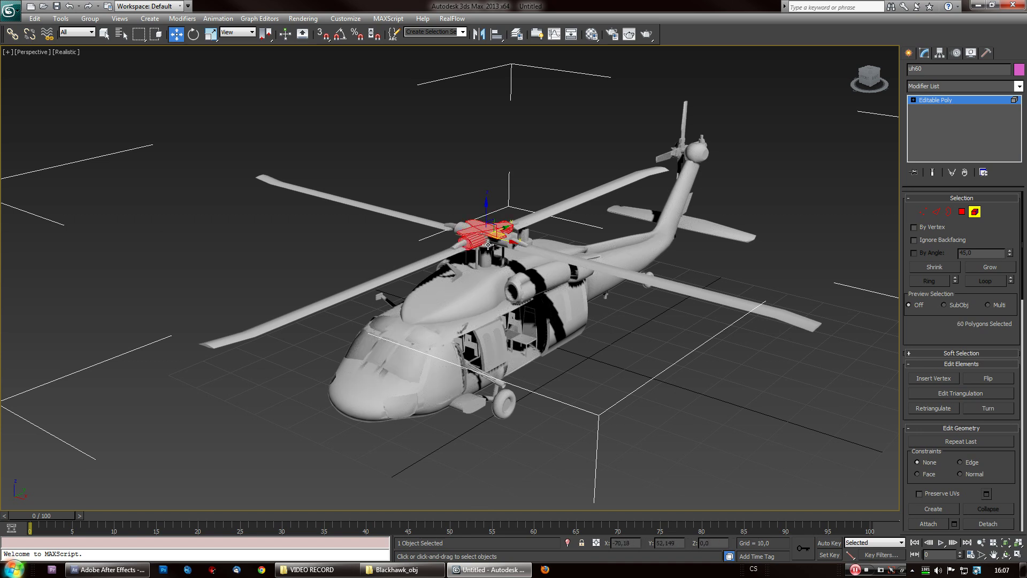
{"action": "scroll", "coordinate": [487, 246], "scroll_direction": "up", "scroll_amount": 5}
{"action": "left_click", "coordinate": [567, 186], "text": "ctrl"}
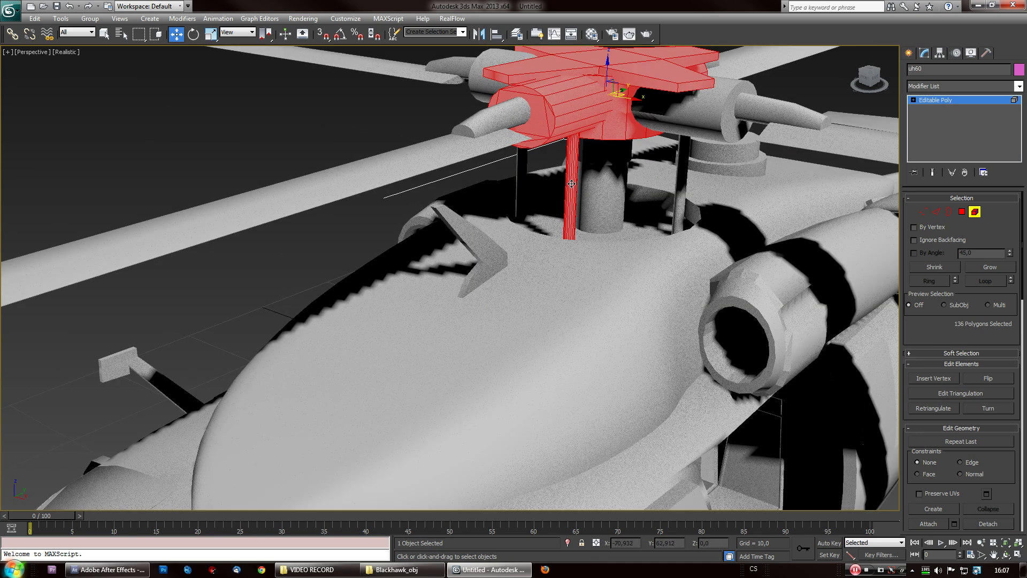
{"action": "left_click", "coordinate": [609, 174], "text": "ctrl"}
{"action": "mouse_move", "coordinate": [521, 337]}
{"action": "middle_mouse_down", "text": "alt"}
{"action": "mouse_move", "coordinate": [552, 315]}
{"action": "mouse_move", "coordinate": [539, 289]}
{"action": "middle_mouse_up", "text": "alt"}
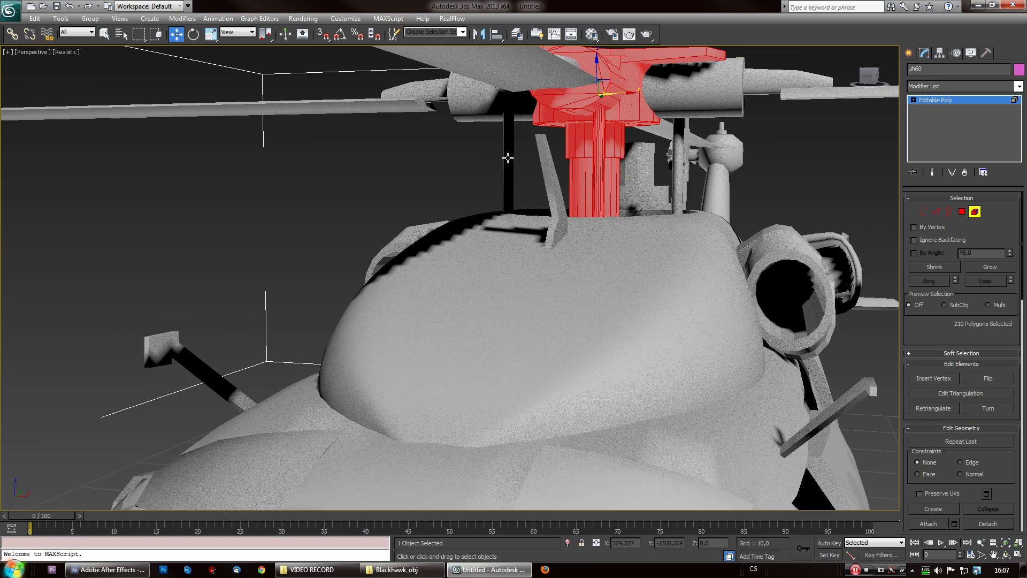
{"action": "left_click", "coordinate": [509, 159], "text": "ctrl"}
{"action": "left_click", "coordinate": [677, 173], "text": "ctrl"}
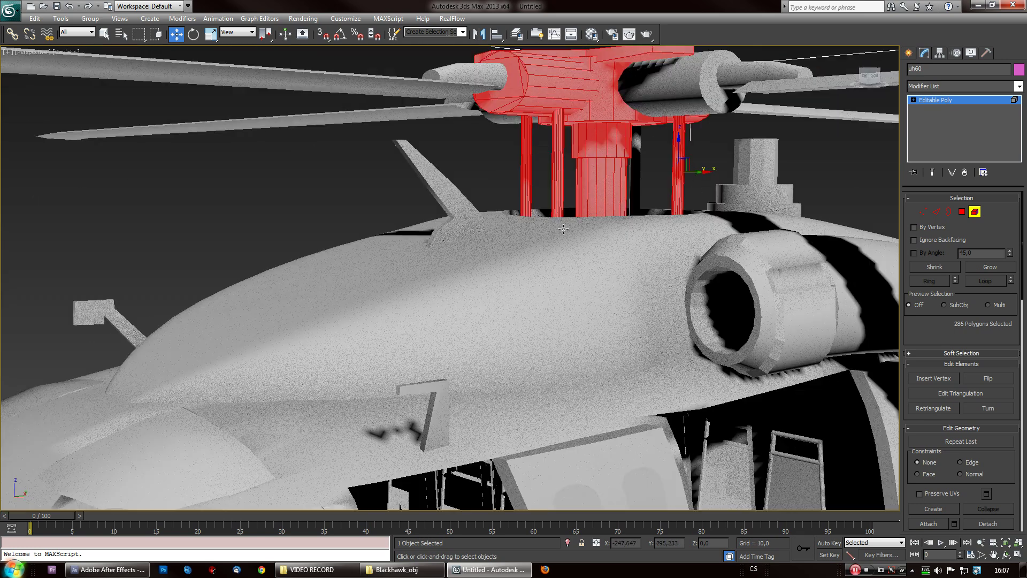
Step: Add the remaining rotor rod, the four blades and the blade connectors to the selection
{"action": "middle_click_drag", "start_coordinate": [664, 177], "coordinate": [697, 161], "text": "alt"}
{"action": "left_click", "coordinate": [697, 162], "text": "ctrl"}
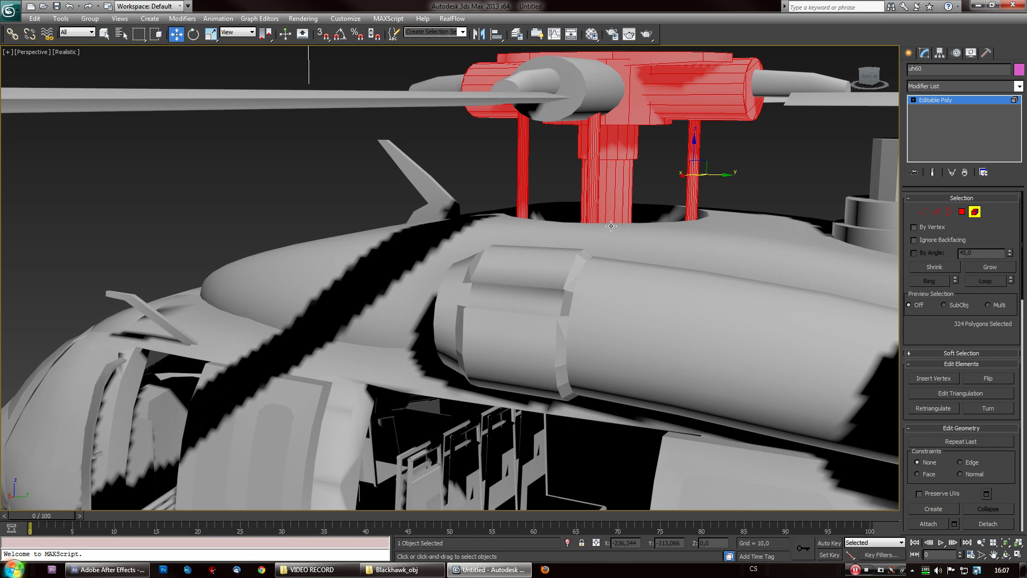
{"action": "scroll", "coordinate": [697, 161], "scroll_direction": "down", "scroll_amount": 5}
{"action": "middle_click_drag", "start_coordinate": [610, 194], "coordinate": [505, 224], "text": "alt"}
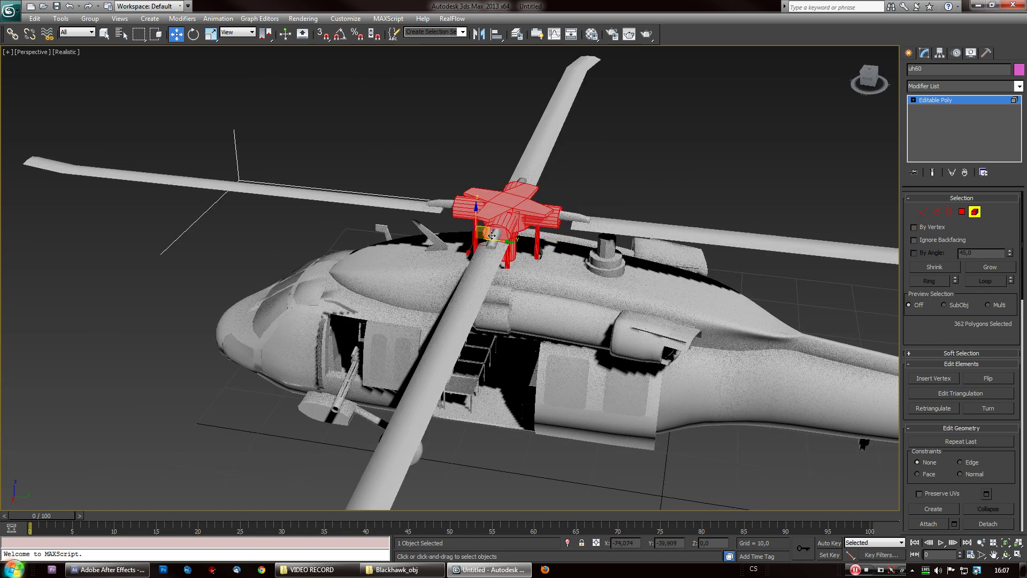
{"action": "left_click", "coordinate": [476, 281], "text": "ctrl"}
{"action": "left_click", "coordinate": [641, 224], "text": "ctrl"}
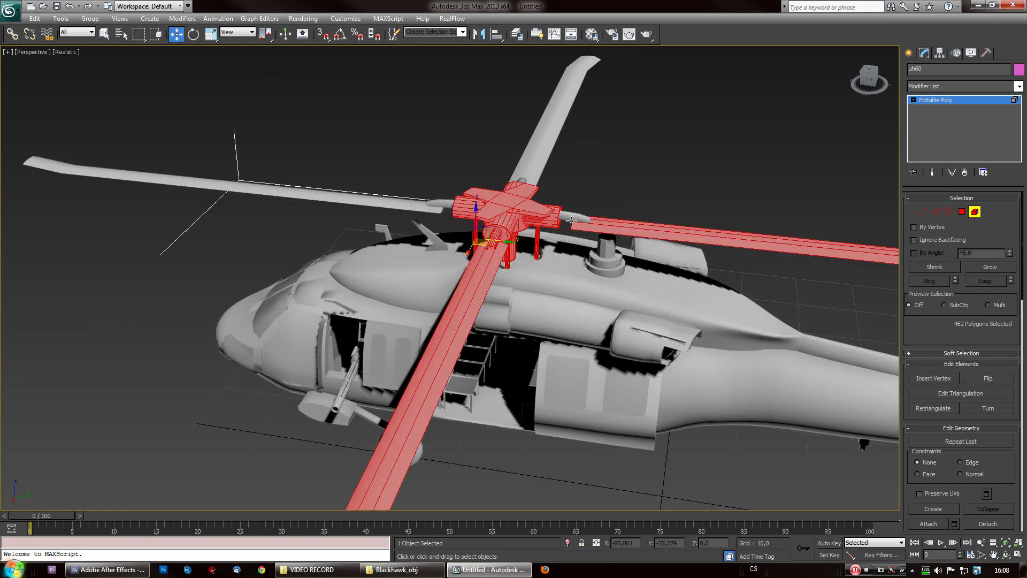
{"action": "left_click", "coordinate": [575, 213], "text": "ctrl"}
{"action": "left_click", "coordinate": [545, 112], "text": "ctrl"}
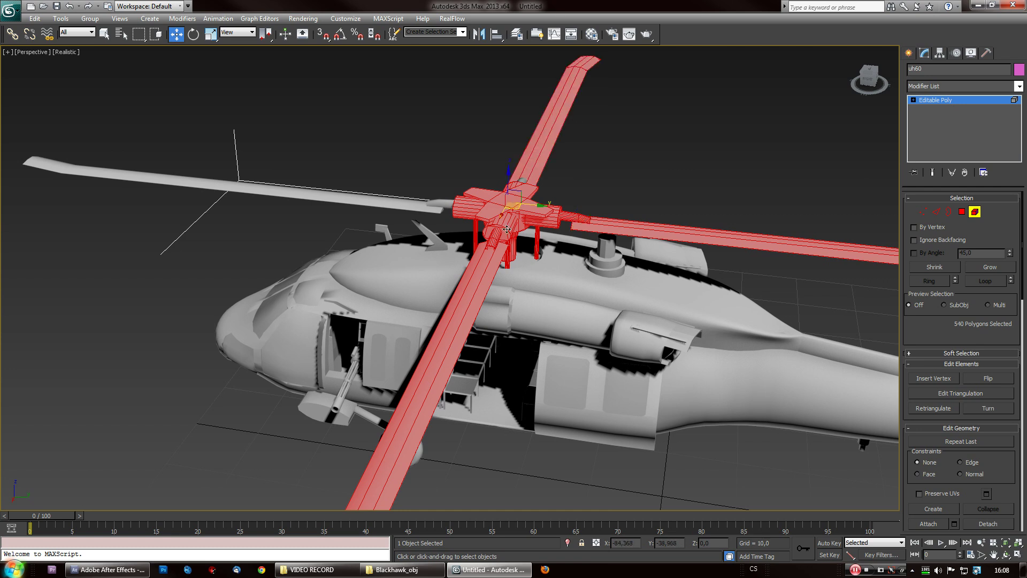
{"action": "middle_click_drag", "start_coordinate": [546, 112], "coordinate": [444, 227], "text": "alt"}
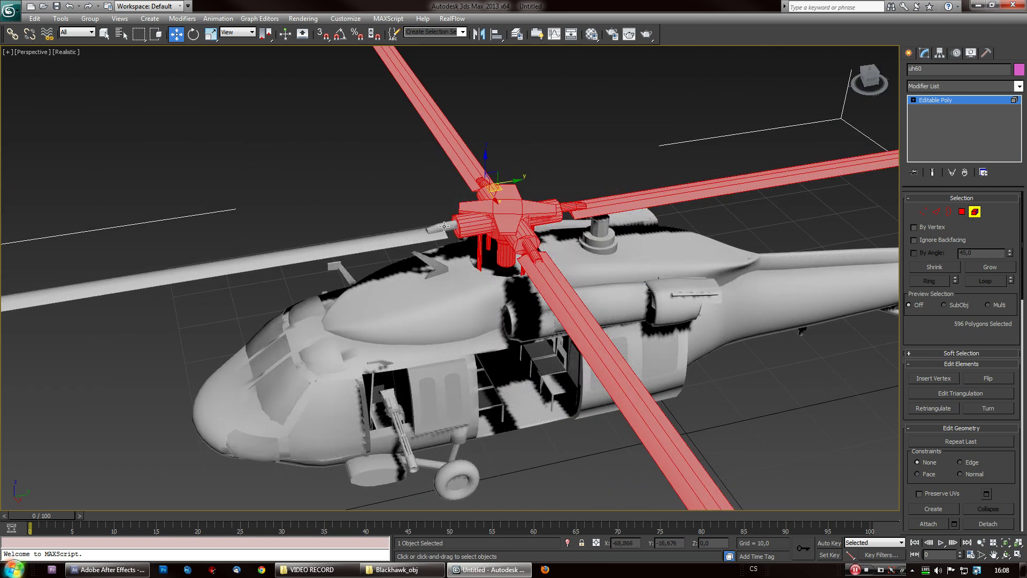
{"action": "left_click", "coordinate": [444, 226], "text": "ctrl"}
{"action": "left_click", "coordinate": [372, 241], "text": "ctrl"}
{"action": "mouse_move", "coordinate": [380, 328]}
{"action": "middle_mouse_down", "text": "alt"}
{"action": "mouse_move", "coordinate": [469, 329]}
{"action": "mouse_move", "coordinate": [447, 367]}
{"action": "middle_mouse_up", "text": "alt"}
{"action": "scroll", "coordinate": [470, 329], "scroll_direction": "down", "scroll_amount": 5}
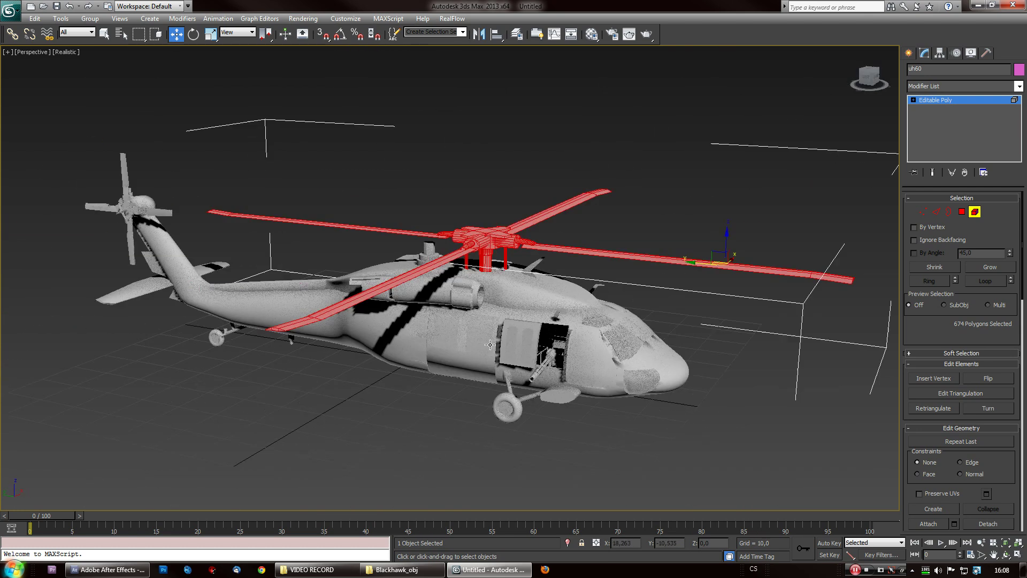
{"action": "scroll", "coordinate": [447, 367], "scroll_direction": "down", "scroll_amount": 3}
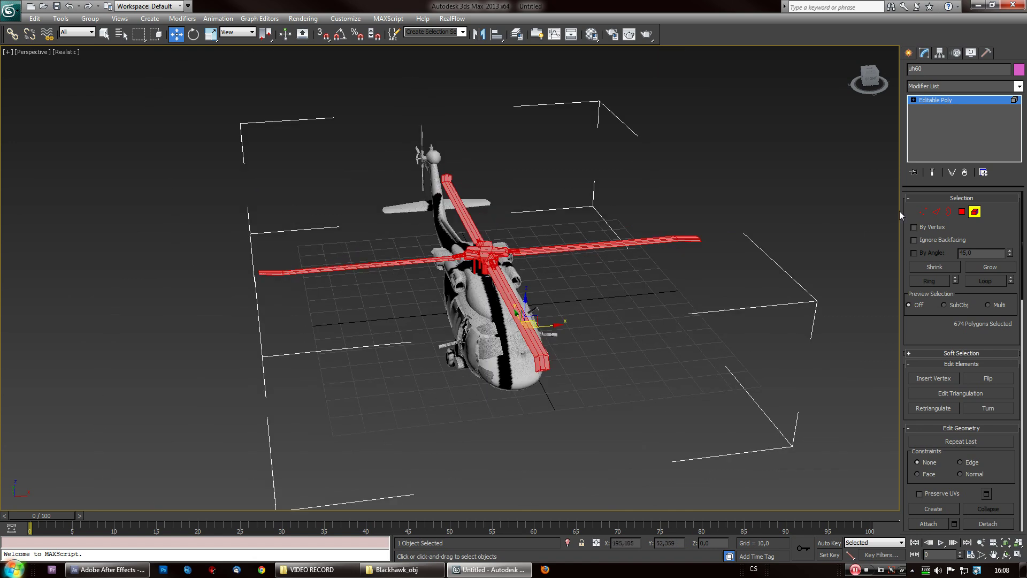
{"action": "middle_click_drag", "start_coordinate": [436, 342], "coordinate": [465, 309], "text": "alt"}
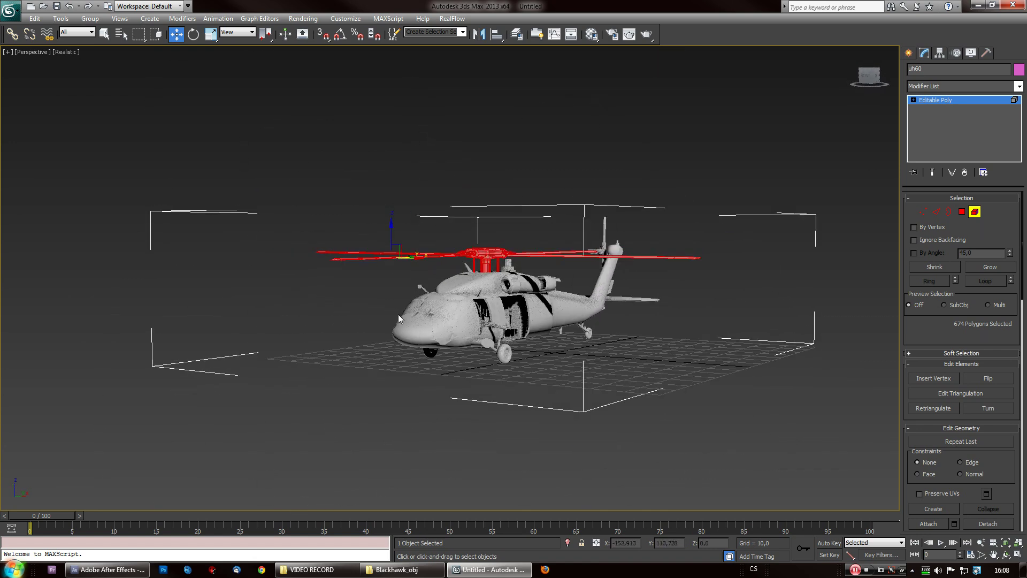
{"action": "scroll", "coordinate": [466, 310], "scroll_direction": "up", "scroll_amount": 4}
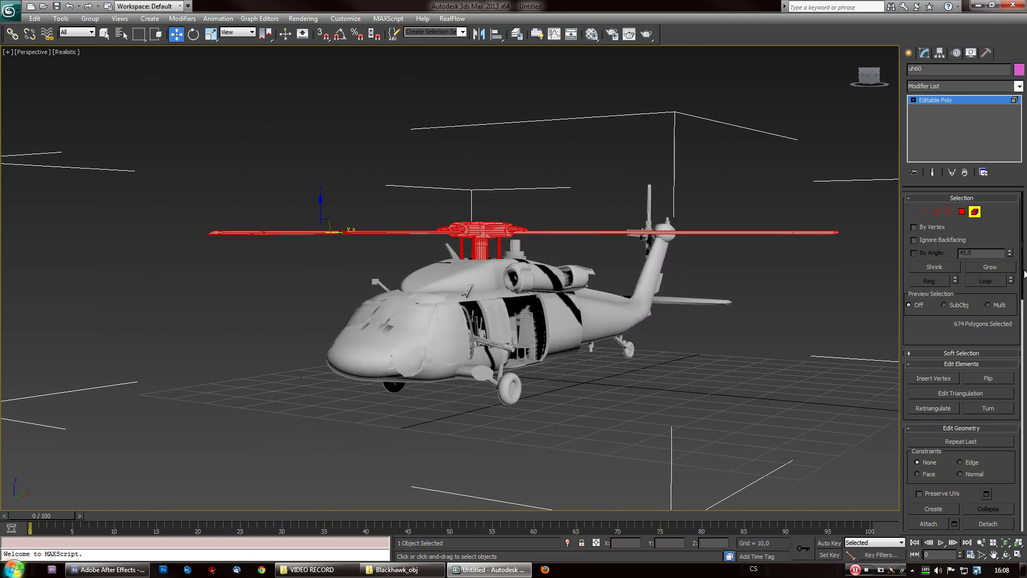
{"action": "left_click_drag", "start_coordinate": [1024, 277], "coordinate": [1024, 344]}
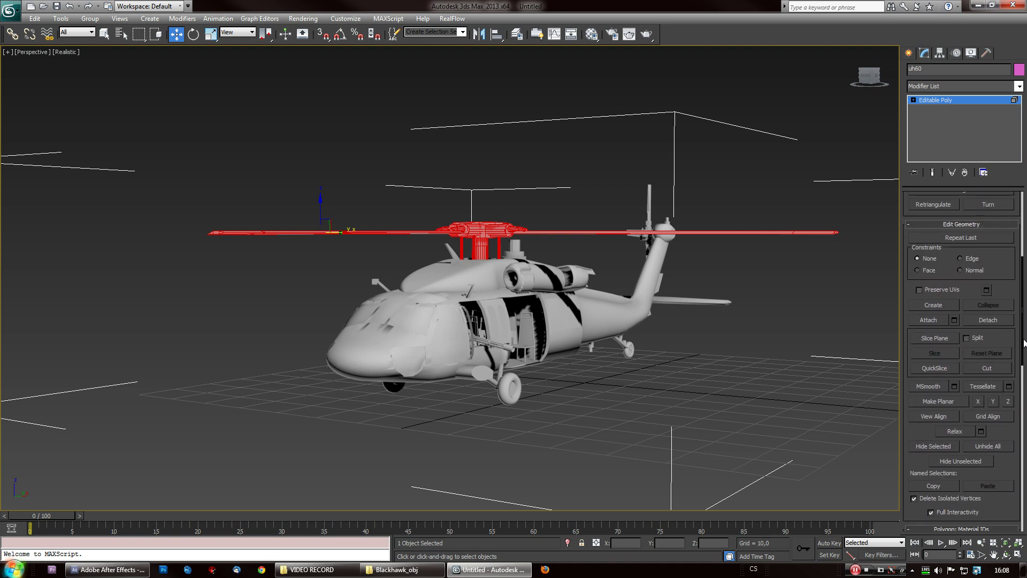
Step: Detach the selected rotor elements as a separate object named Rotor, then exit sub-object mode
{"action": "left_click", "coordinate": [995, 321]}
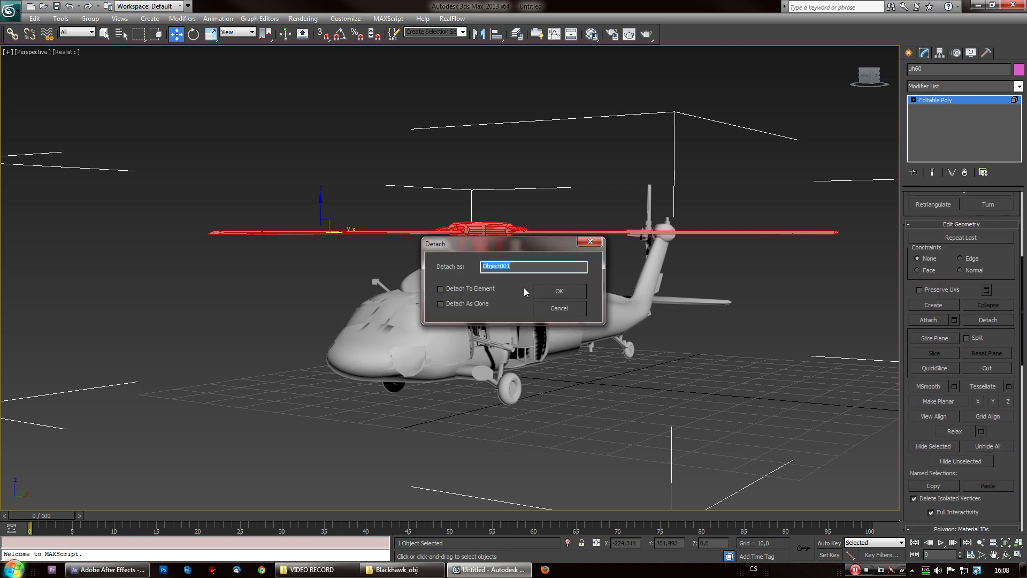
{"action": "type", "text": "Rotor"}
{"action": "left_click", "coordinate": [576, 294]}
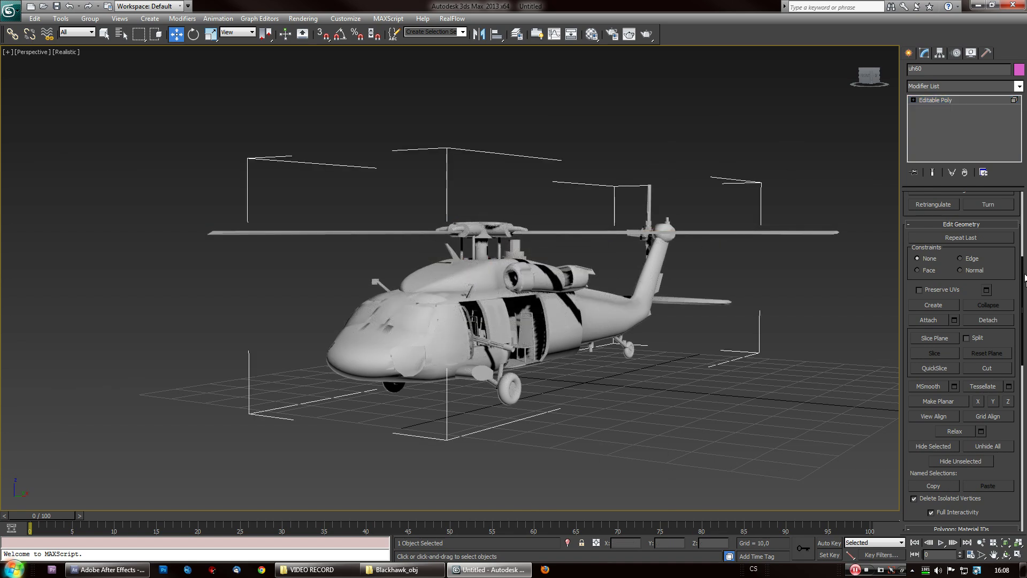
{"action": "left_click_drag", "start_coordinate": [1021, 275], "coordinate": [1015, 217]}
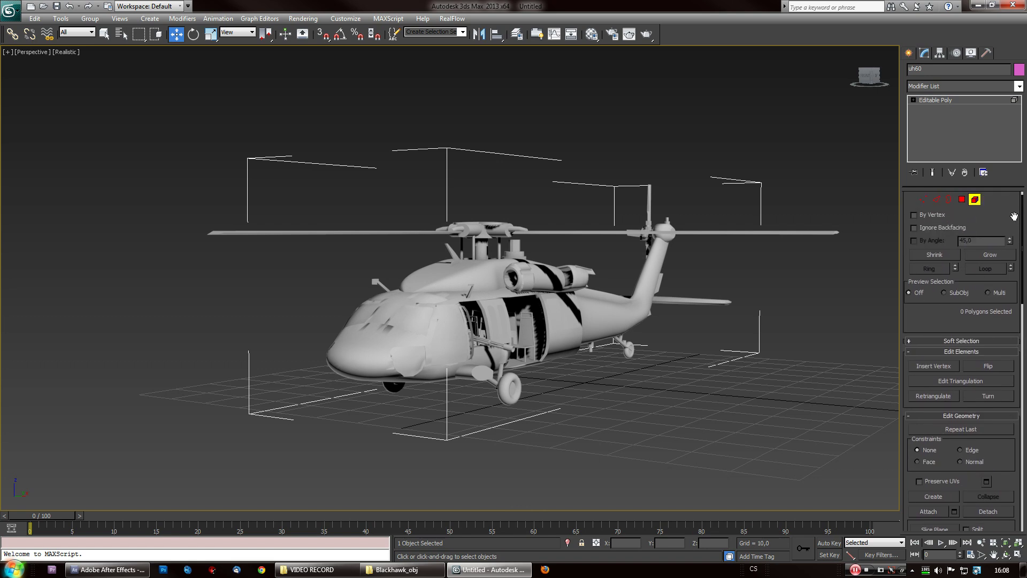
{"action": "left_click", "coordinate": [976, 201]}
Step: Select the helicopter body, move it, and undo the move
{"action": "left_click", "coordinate": [769, 164]}
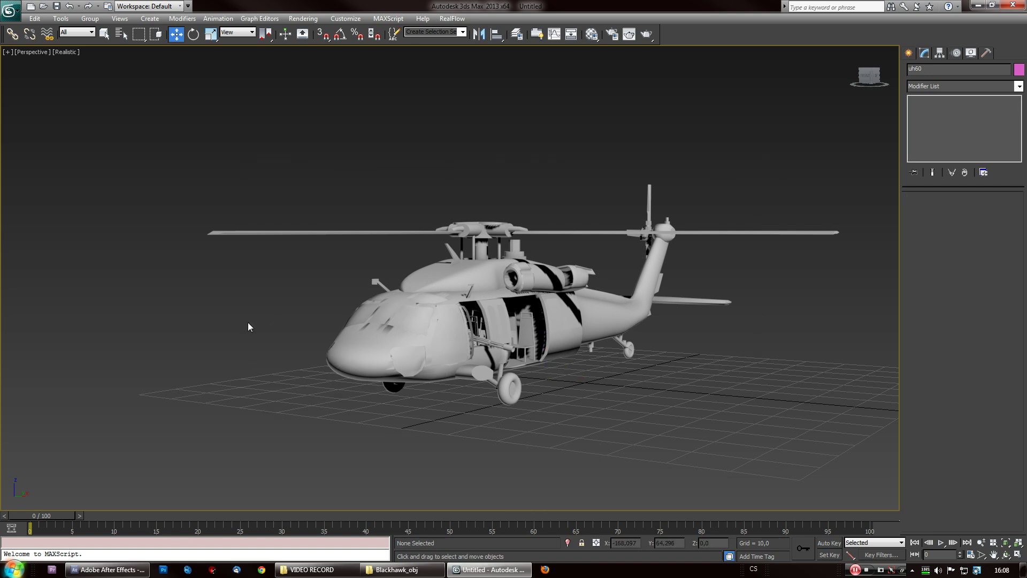
{"action": "left_click", "coordinate": [414, 320]}
{"action": "middle_click_drag", "start_coordinate": [294, 366], "coordinate": [526, 350], "text": "alt"}
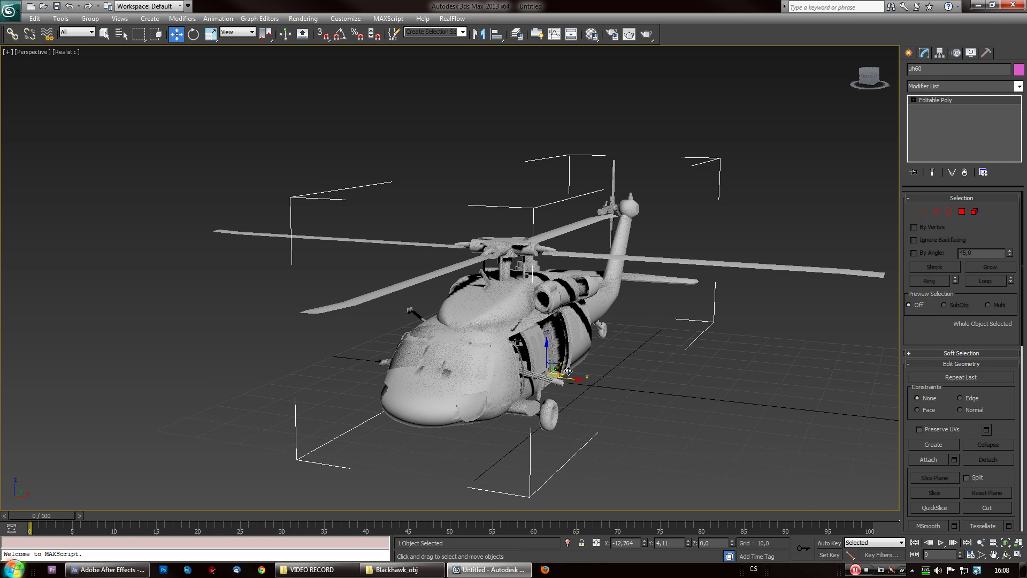
{"action": "left_click_drag", "start_coordinate": [567, 371], "coordinate": [675, 413]}
{"action": "key", "text": "ctrl+z"}
Step: Select the separate Rotor object and check from several angles that it is apart from the body
{"action": "left_click", "coordinate": [491, 247]}
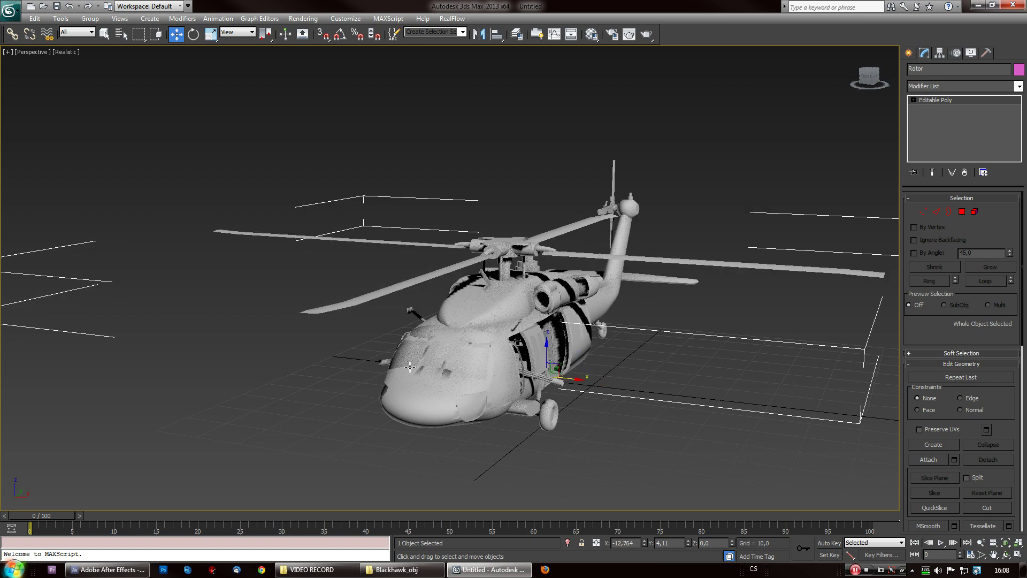
{"action": "middle_click_drag", "start_coordinate": [409, 367], "coordinate": [442, 406], "text": "alt"}
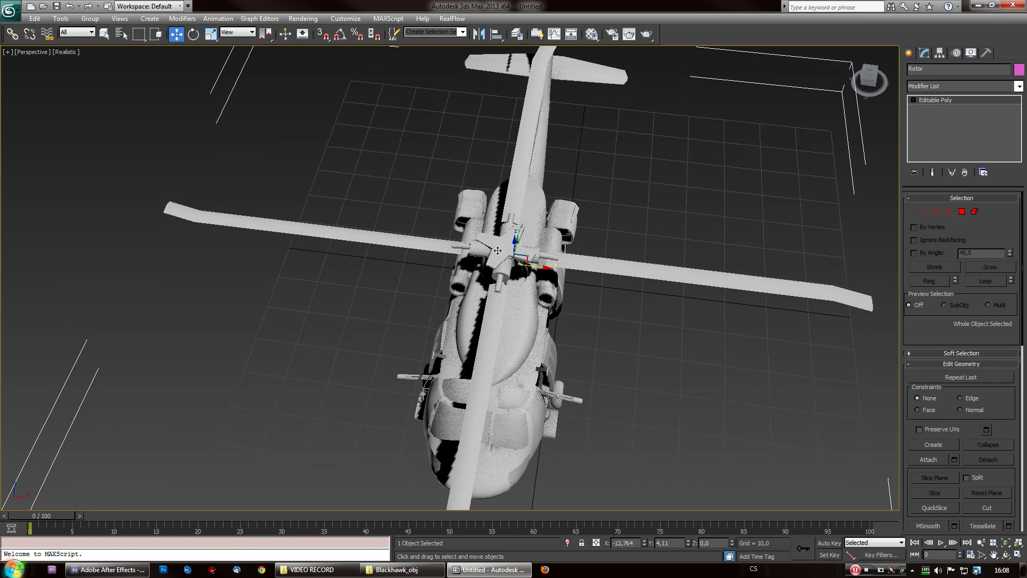
{"action": "middle_click_drag", "start_coordinate": [484, 348], "coordinate": [541, 237], "text": "alt"}
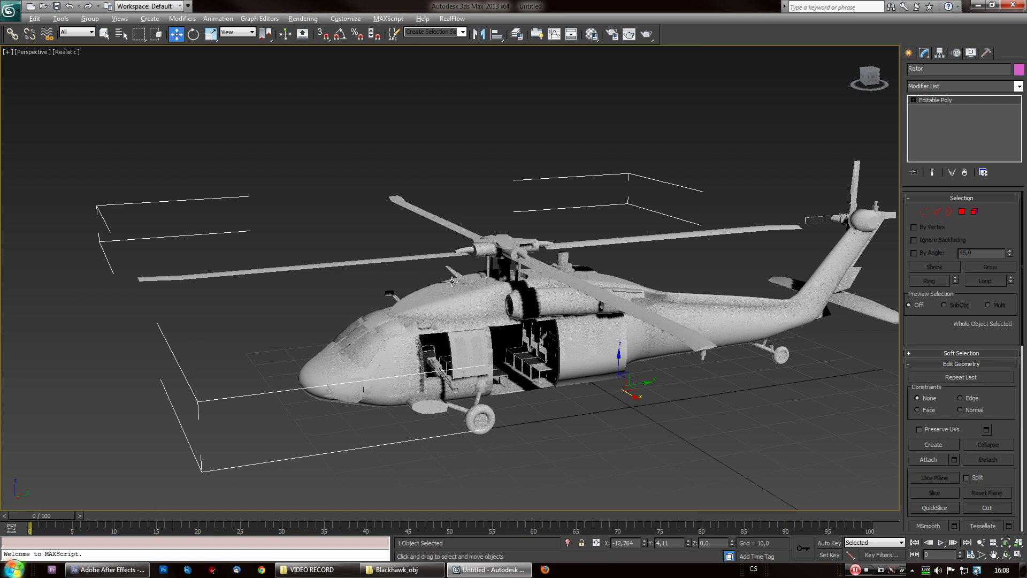
{"action": "middle_click_drag", "start_coordinate": [453, 281], "coordinate": [477, 321], "text": "alt"}
{"action": "left_click", "coordinate": [500, 253]}
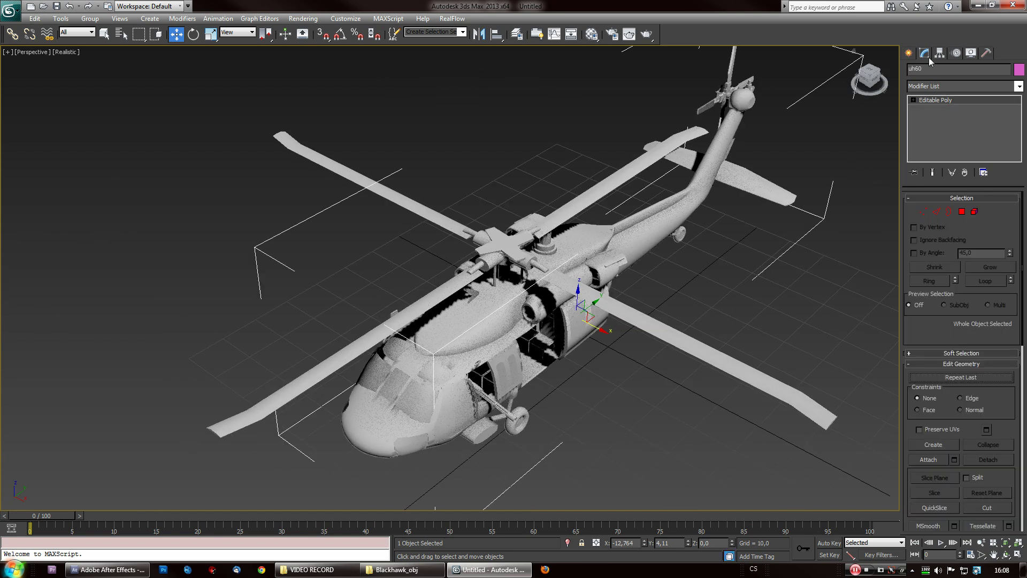
{"action": "left_click", "coordinate": [496, 243]}
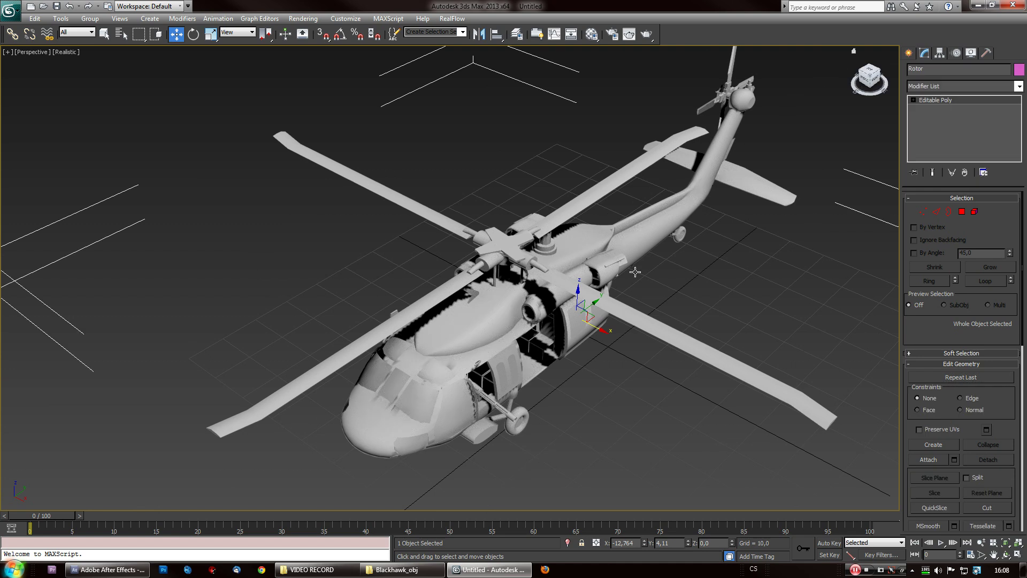
{"action": "mouse_move", "coordinate": [540, 344]}
{"action": "middle_mouse_down", "text": "alt"}
{"action": "mouse_move", "coordinate": [542, 317]}
{"action": "mouse_move", "coordinate": [561, 305]}
{"action": "middle_mouse_up", "text": "alt"}
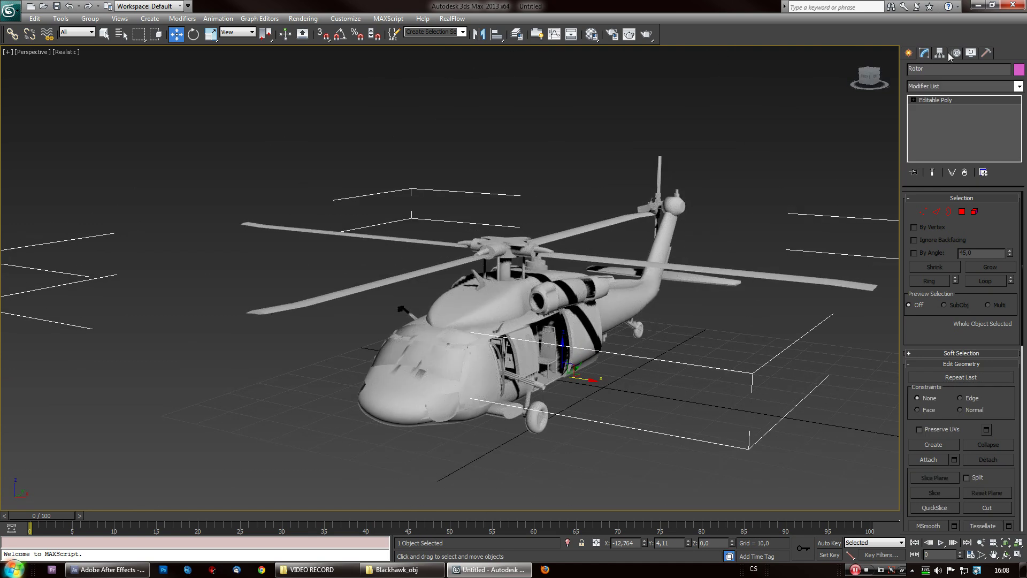
Step: Centre the rotor's pivot on the object with Affect Pivot Only and Center to Object
{"action": "left_click", "coordinate": [940, 52]}
{"action": "left_click", "coordinate": [971, 131]}
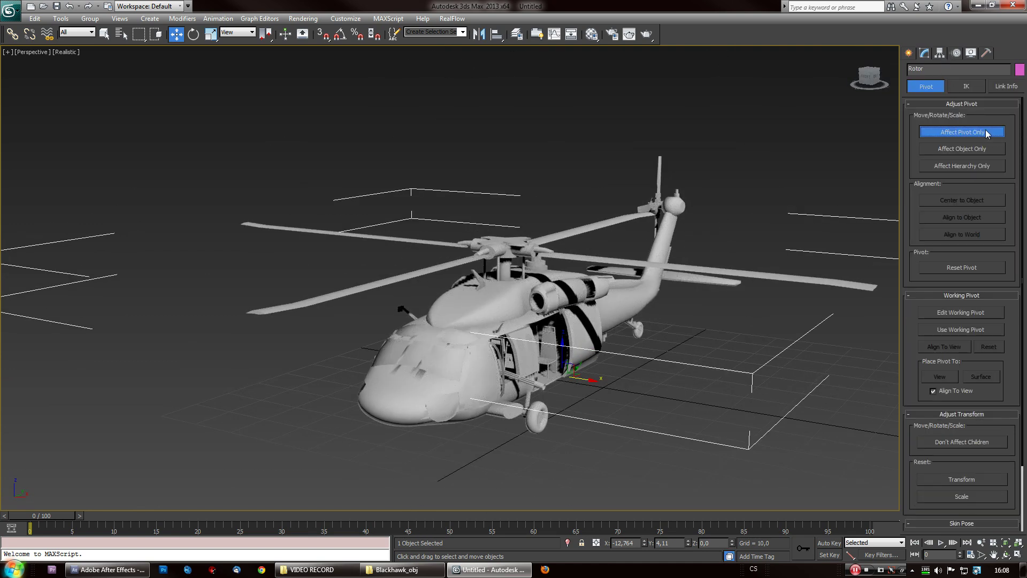
{"action": "left_click", "coordinate": [964, 200]}
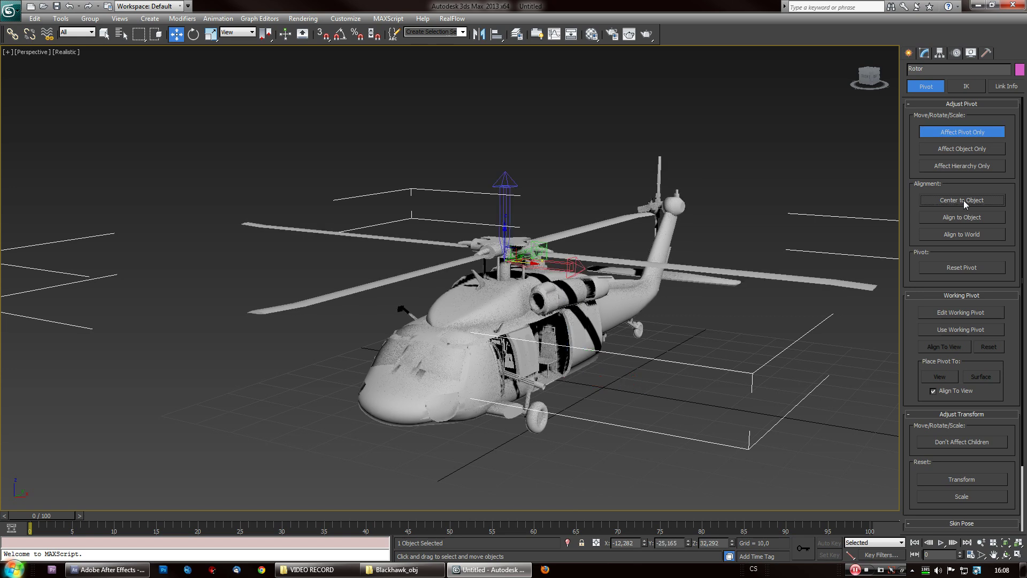
{"action": "left_click", "coordinate": [965, 132]}
{"action": "key", "text": "alt"}
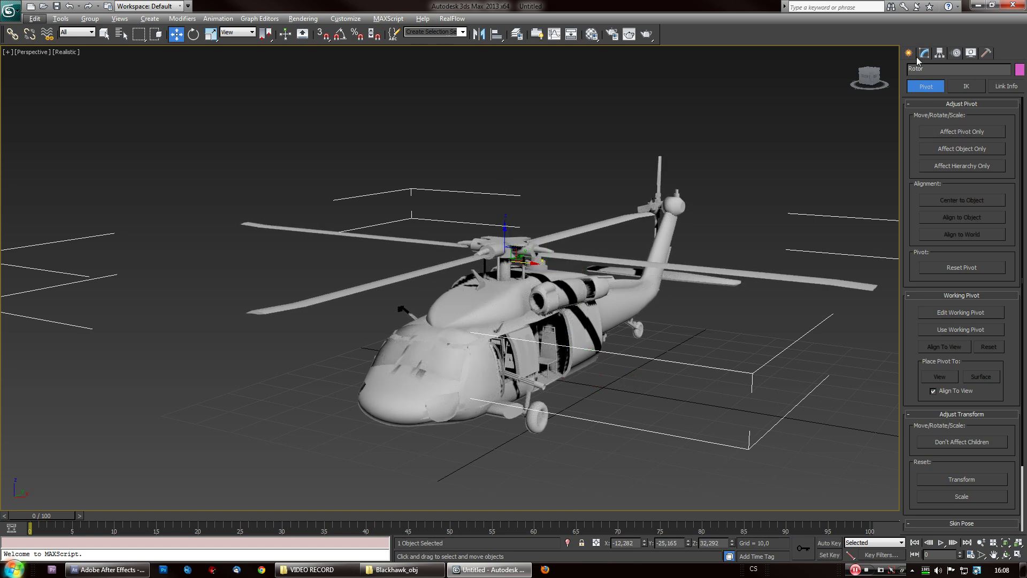
{"action": "left_click", "coordinate": [924, 52]}
Step: Rotate the rotor around its centred pivot, then deselect it
{"action": "middle_click_drag", "start_coordinate": [601, 190], "coordinate": [510, 249], "text": "alt"}
{"action": "right_click", "coordinate": [510, 258]}
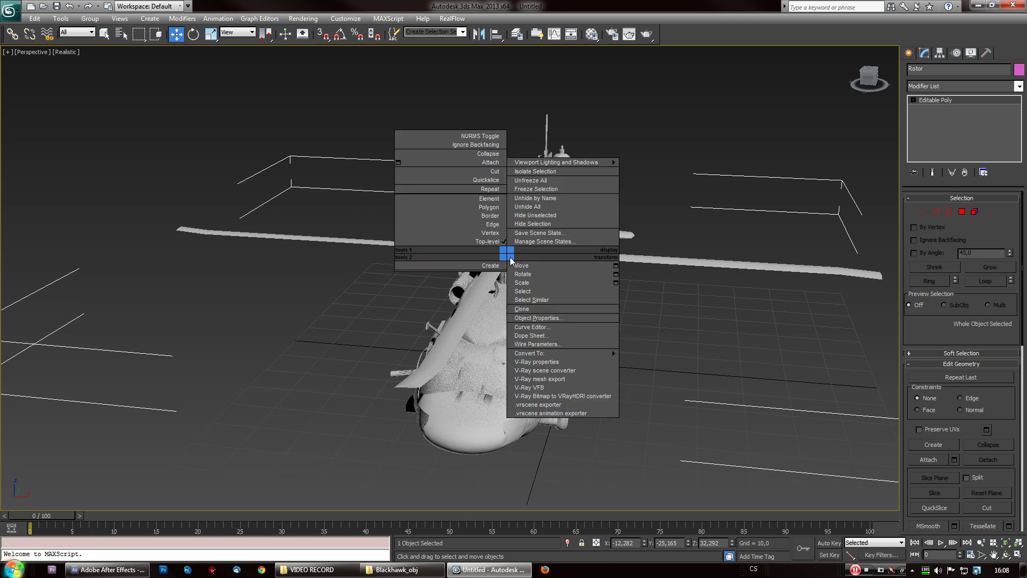
{"action": "left_click", "coordinate": [520, 273]}
{"action": "middle_click_drag", "start_coordinate": [519, 274], "coordinate": [390, 271], "text": "alt"}
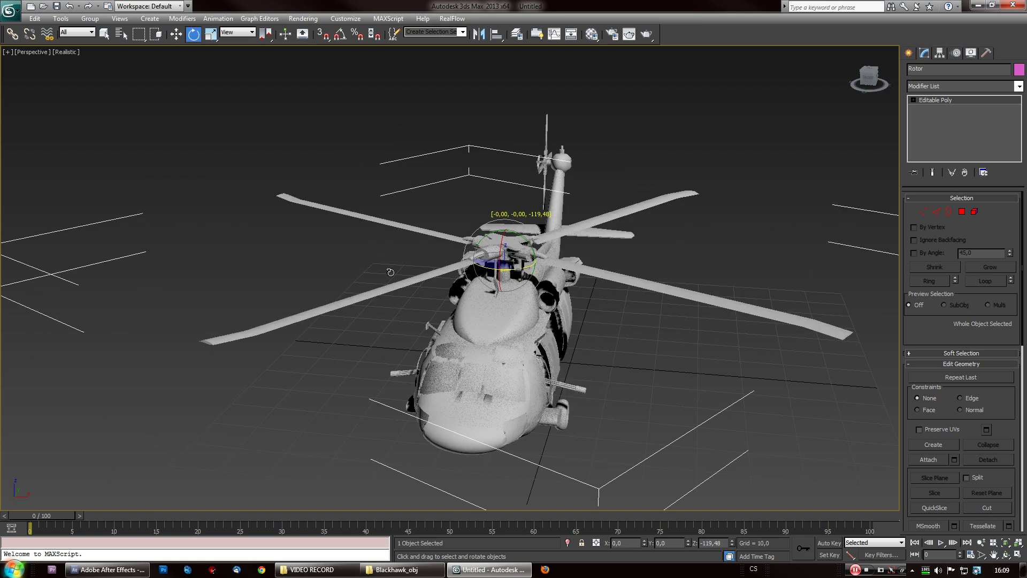
{"action": "mouse_move", "coordinate": [390, 271]}
{"action": "left_mouse_down"}
{"action": "mouse_move", "coordinate": [497, 245]}
{"action": "mouse_move", "coordinate": [498, 288]}
{"action": "left_mouse_up"}
{"action": "left_click", "coordinate": [651, 95]}
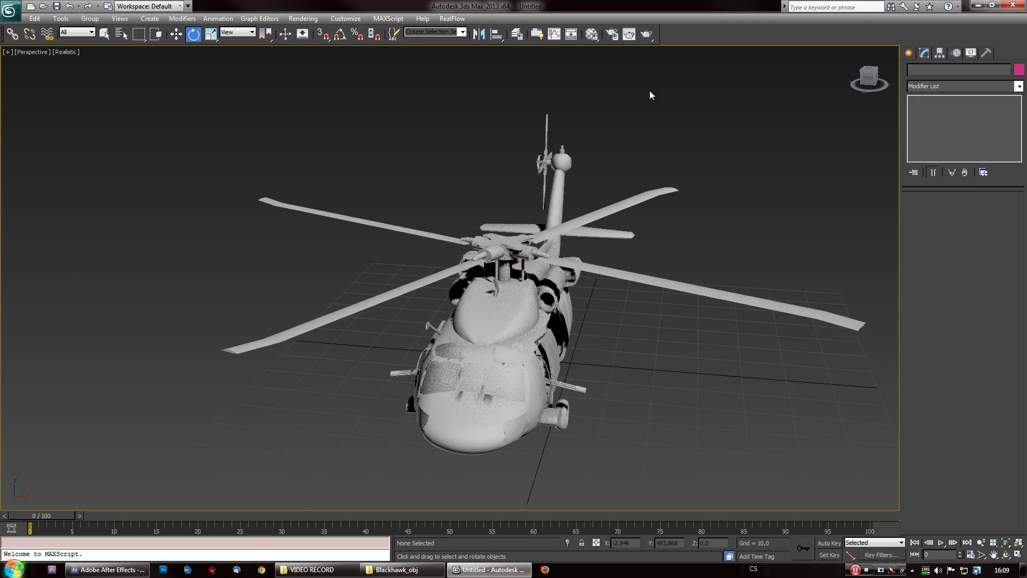
Step: Hide the helicopter body so only the rotor remains visible
{"action": "middle_click_drag", "start_coordinate": [561, 316], "coordinate": [404, 286], "text": "alt"}
{"action": "left_click", "coordinate": [405, 286]}
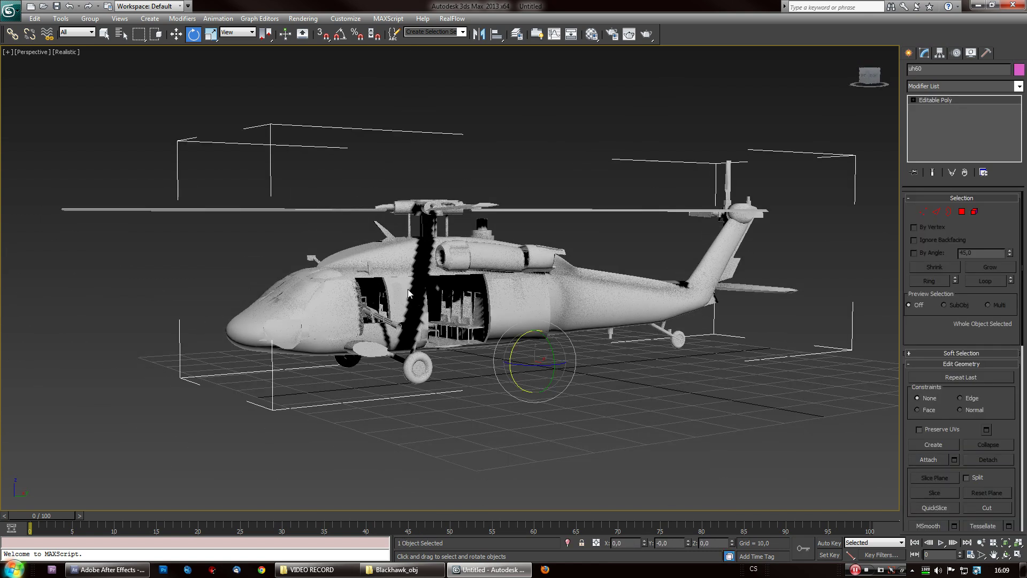
{"action": "right_click", "coordinate": [405, 285]}
{"action": "left_click", "coordinate": [454, 257]}
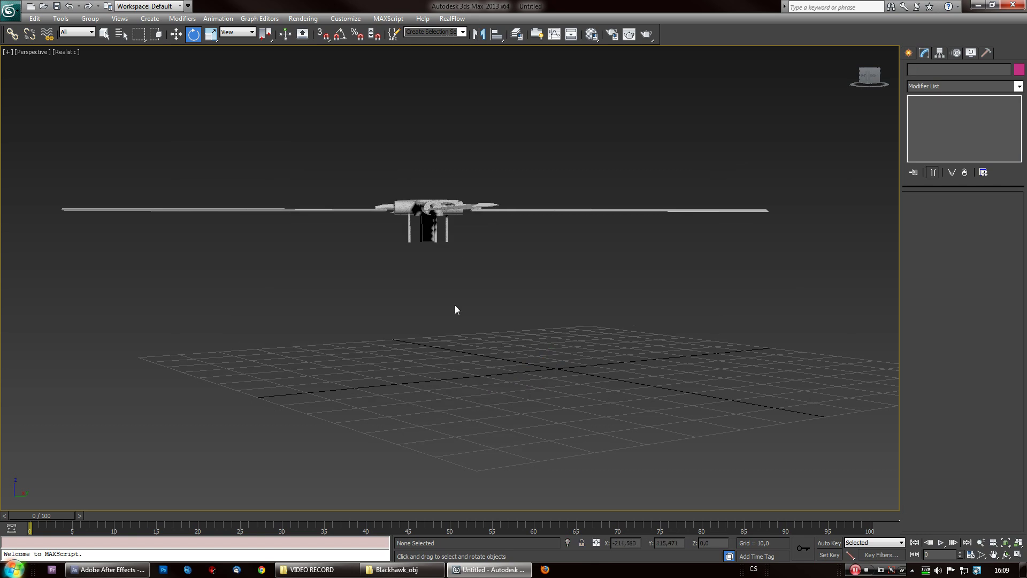
{"action": "middle_click_drag", "start_coordinate": [455, 305], "coordinate": [500, 351], "text": "alt"}
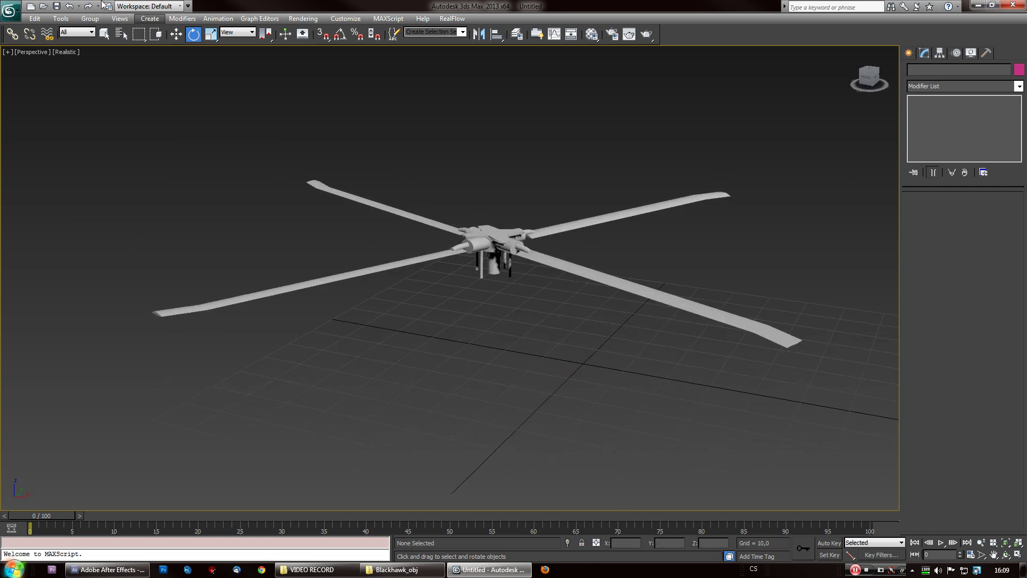
{"action": "left_click", "coordinate": [10, 10]}
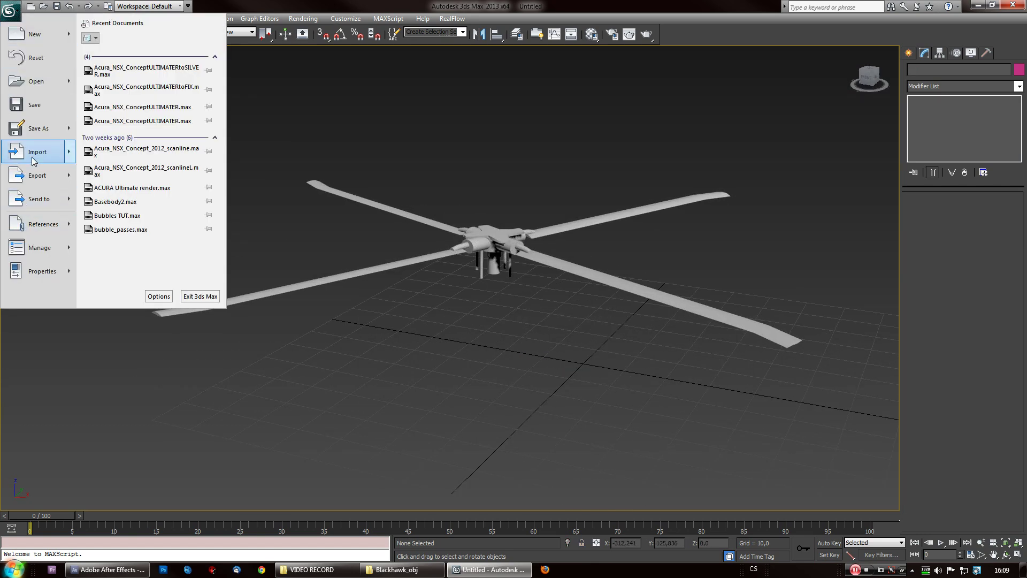
Step: Export as OBJ, browsing to Desktop > 3D Models > Helicopter > Tutorial
{"action": "left_click", "coordinate": [36, 175]}
{"action": "left_click", "coordinate": [326, 465]}
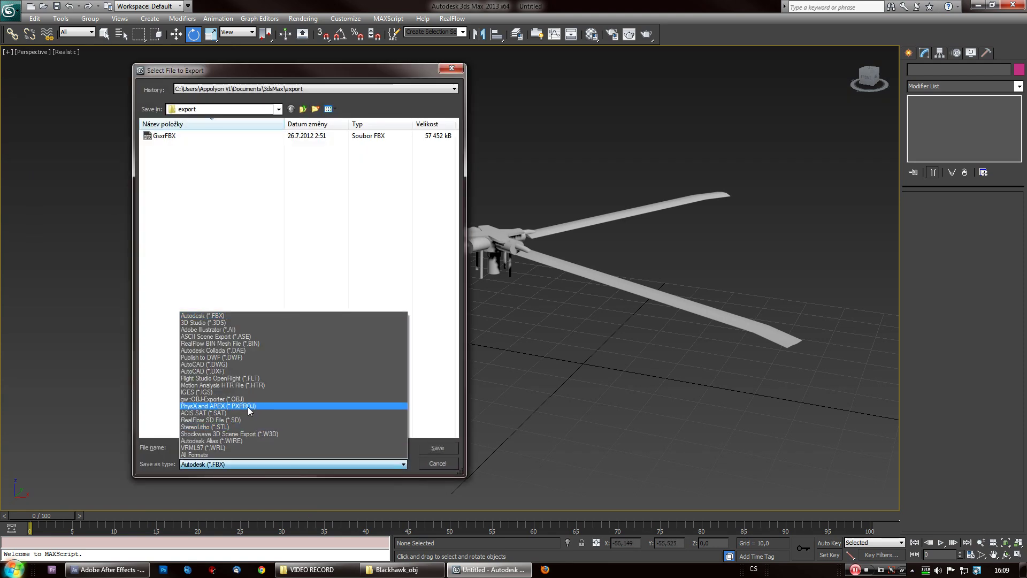
{"action": "left_click", "coordinate": [250, 399]}
{"action": "left_click", "coordinate": [228, 109]}
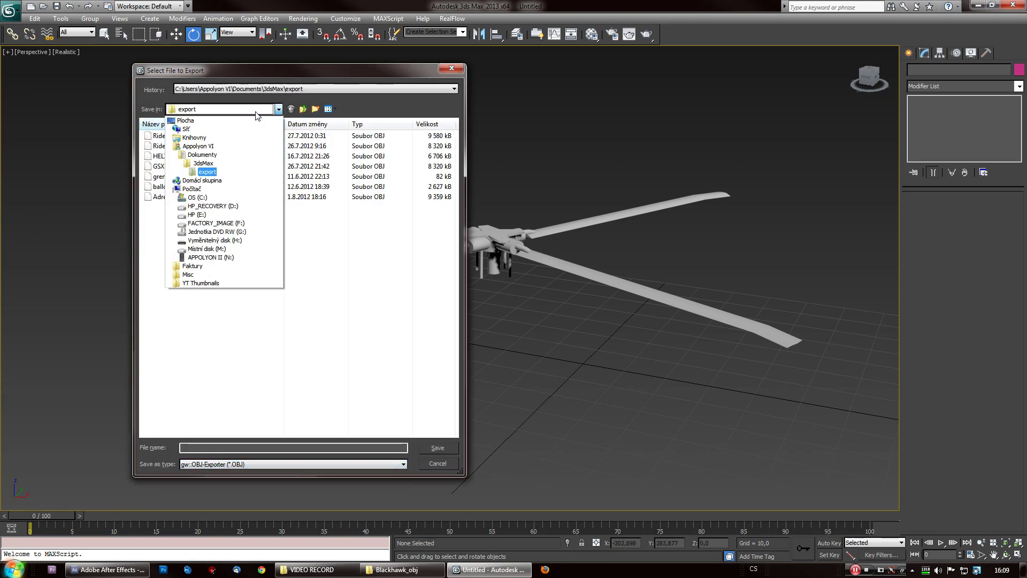
{"action": "left_click", "coordinate": [231, 120]}
{"action": "double_click", "coordinate": [297, 245]}
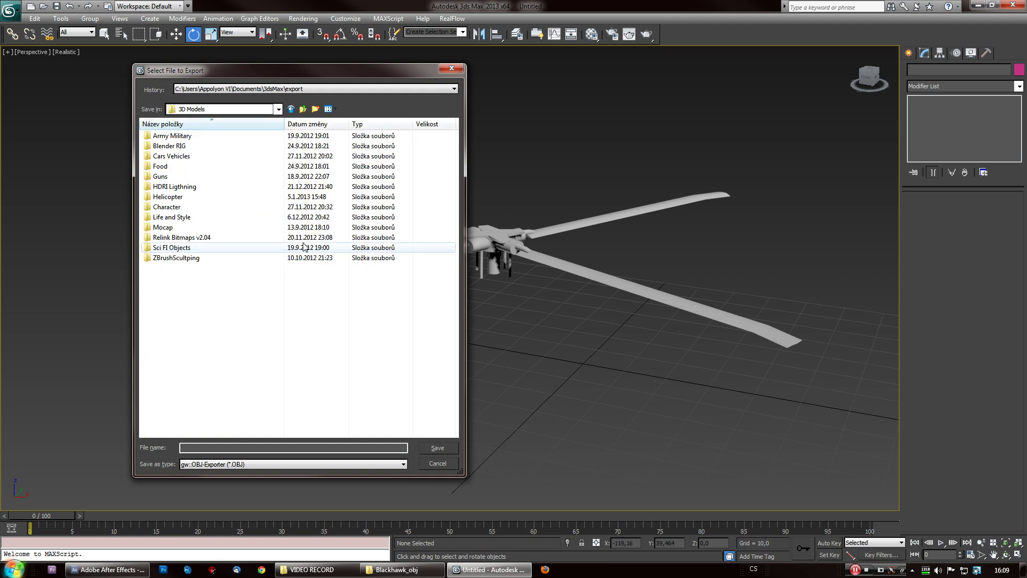
{"action": "double_click", "coordinate": [186, 197]}
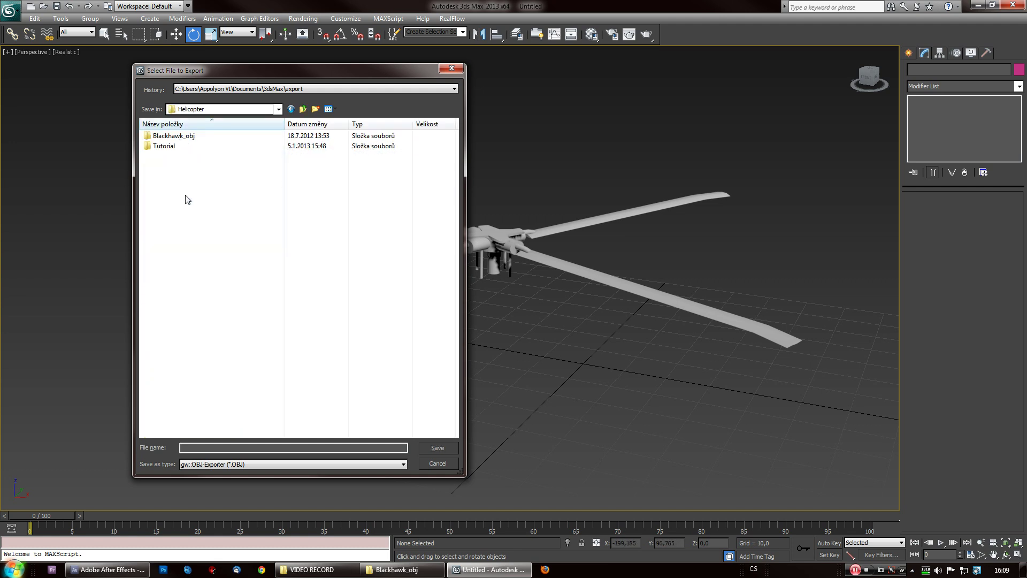
{"action": "double_click", "coordinate": [184, 147]}
Step: Overwrite Rotor.obj, accept the OBJ export options, and dismiss the export statistics
{"action": "left_click", "coordinate": [183, 137]}
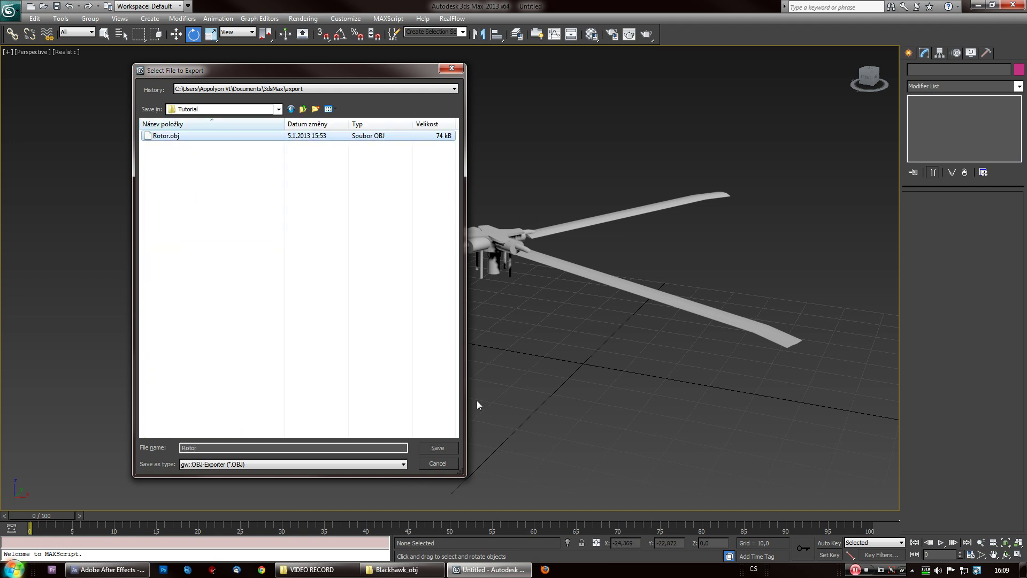
{"action": "left_click", "coordinate": [438, 447]}
{"action": "left_click", "coordinate": [536, 325]}
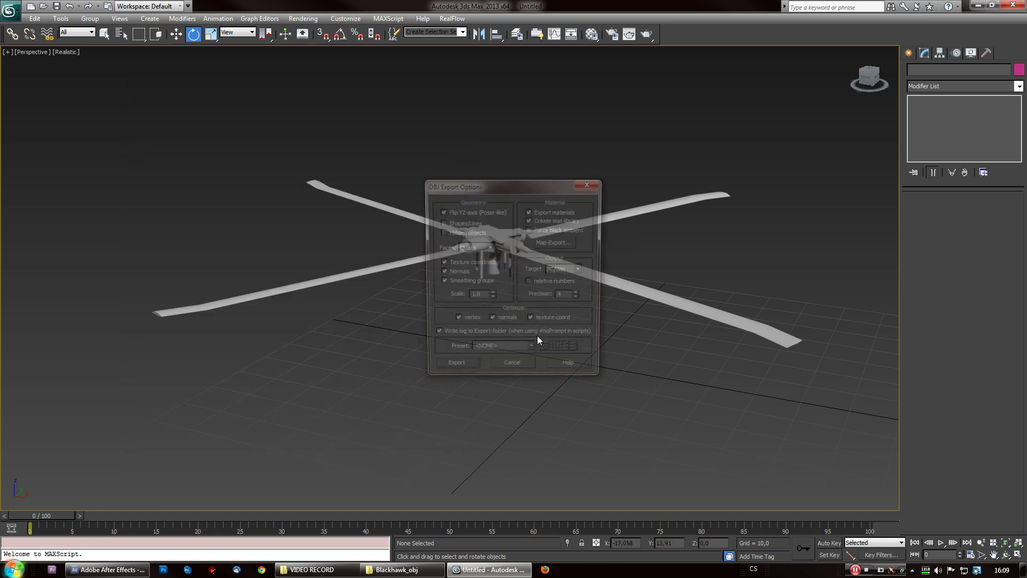
{"action": "left_click", "coordinate": [458, 370]}
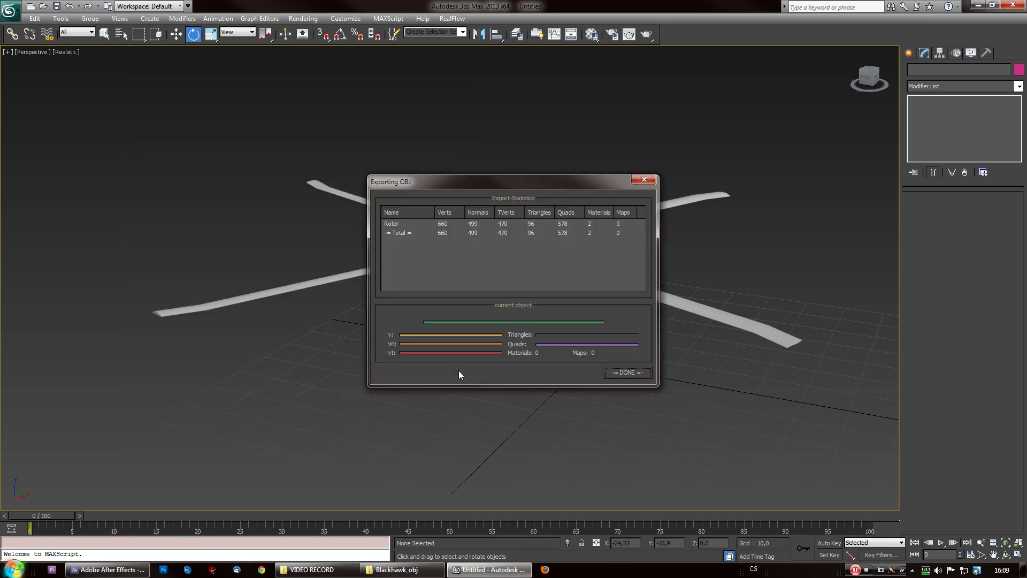
{"action": "left_click", "coordinate": [626, 372]}
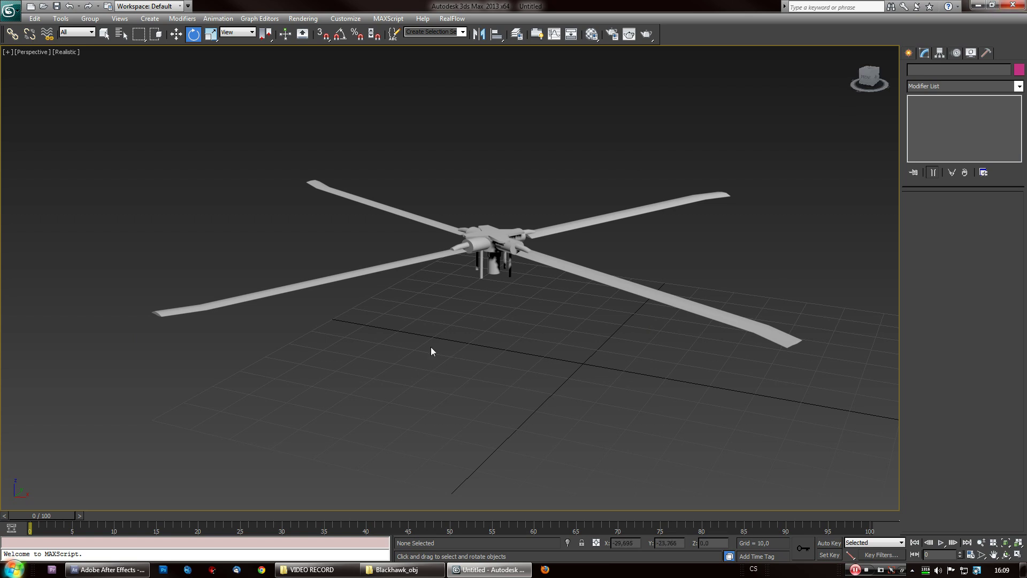
Step: Unhide All to restore the helicopter body, then orbit around the full model
{"action": "right_click", "coordinate": [397, 116]}
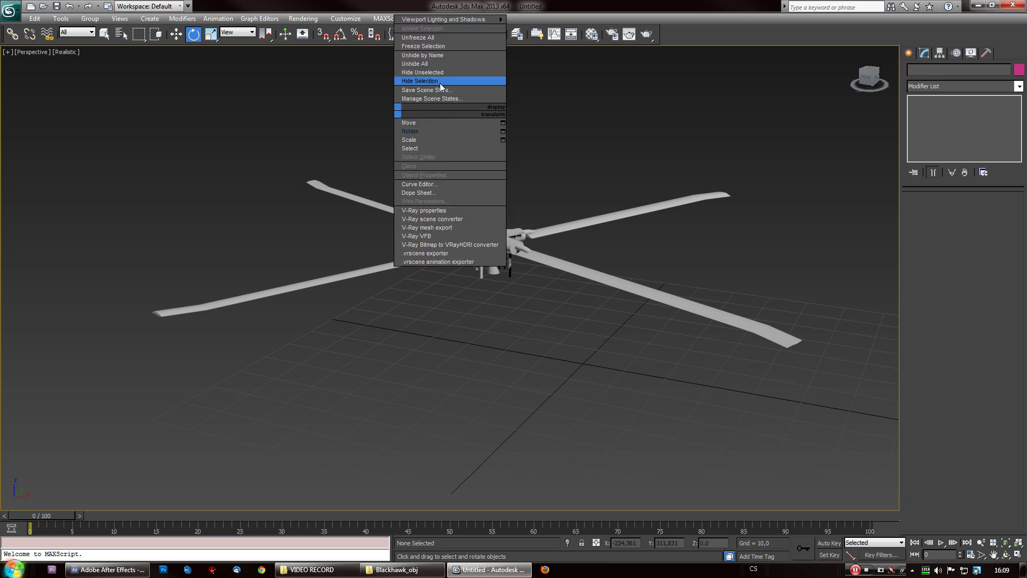
{"action": "left_click", "coordinate": [436, 64]}
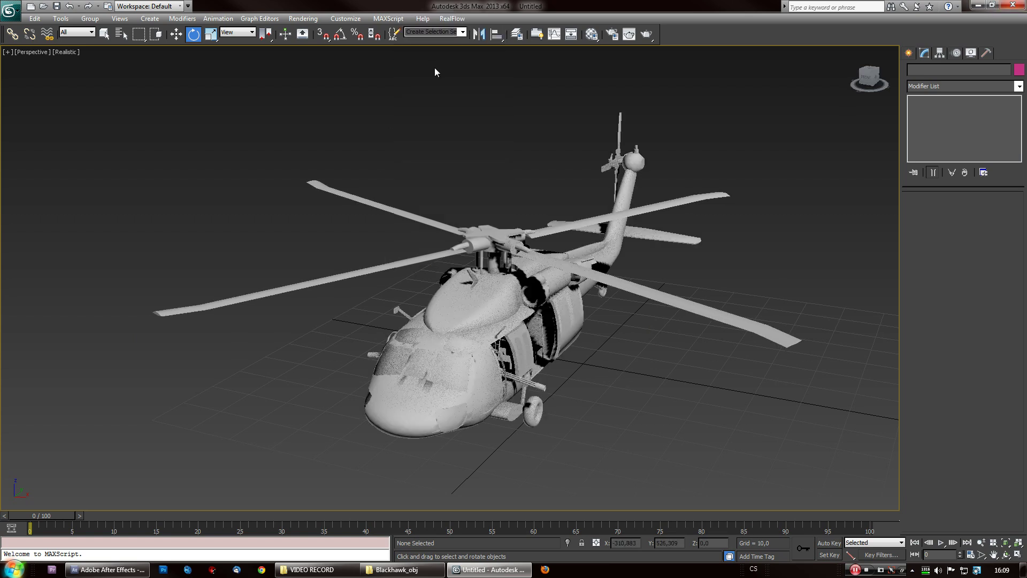
{"action": "middle_click_drag", "start_coordinate": [503, 278], "coordinate": [464, 268], "text": "alt"}
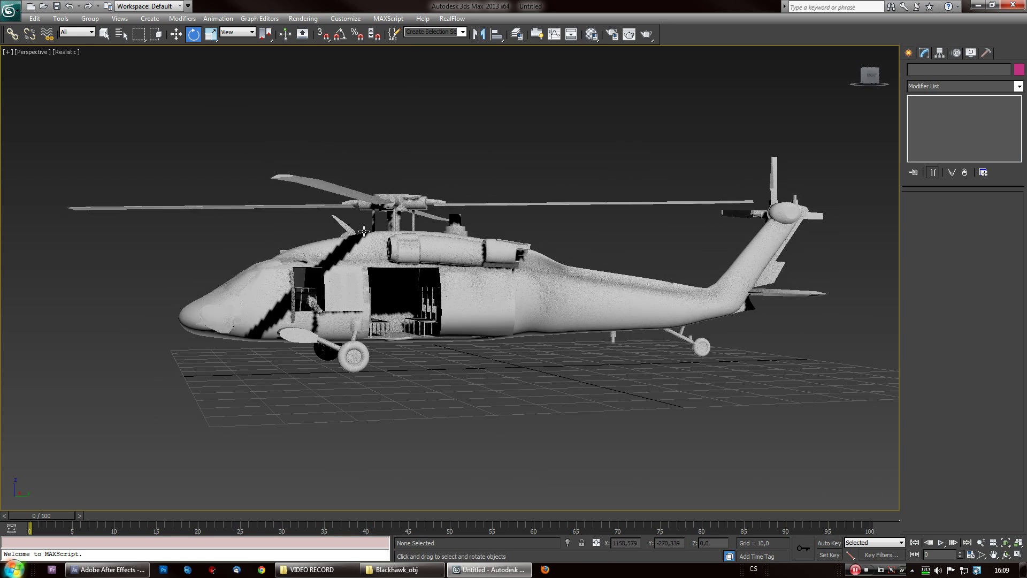
{"action": "middle_click_drag", "start_coordinate": [374, 311], "coordinate": [401, 349], "text": "alt"}
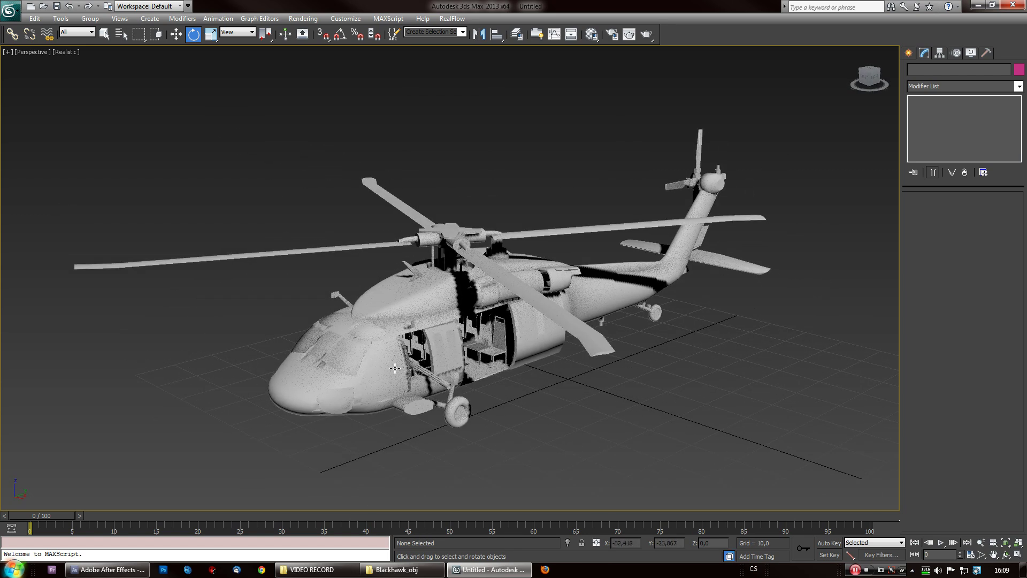
{"action": "scroll", "coordinate": [409, 361], "scroll_direction": "up", "scroll_amount": 3}
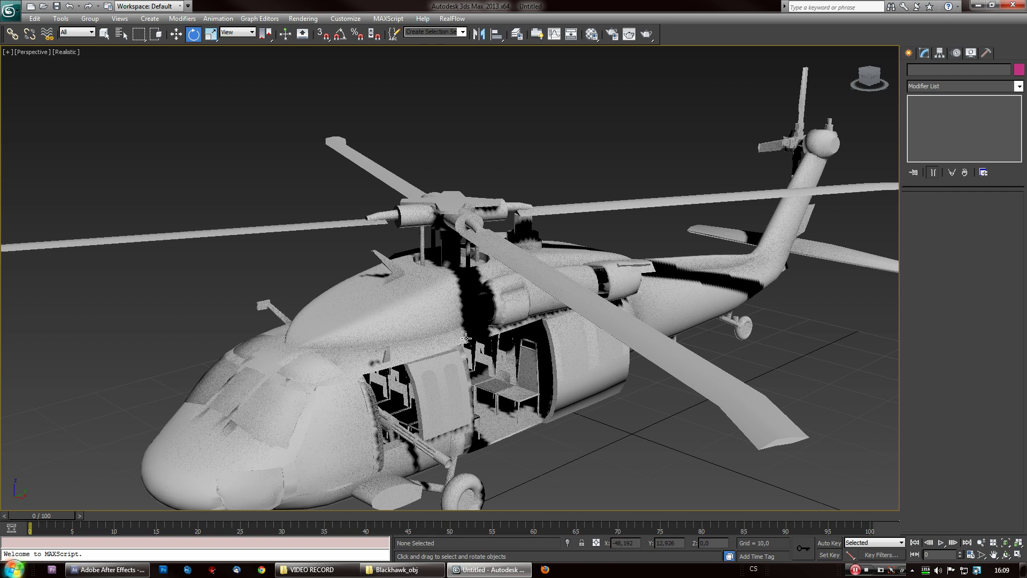
{"action": "scroll", "coordinate": [467, 339], "scroll_direction": "down", "scroll_amount": 2}
{"action": "scroll", "coordinate": [470, 325], "scroll_direction": "down", "scroll_amount": 2}
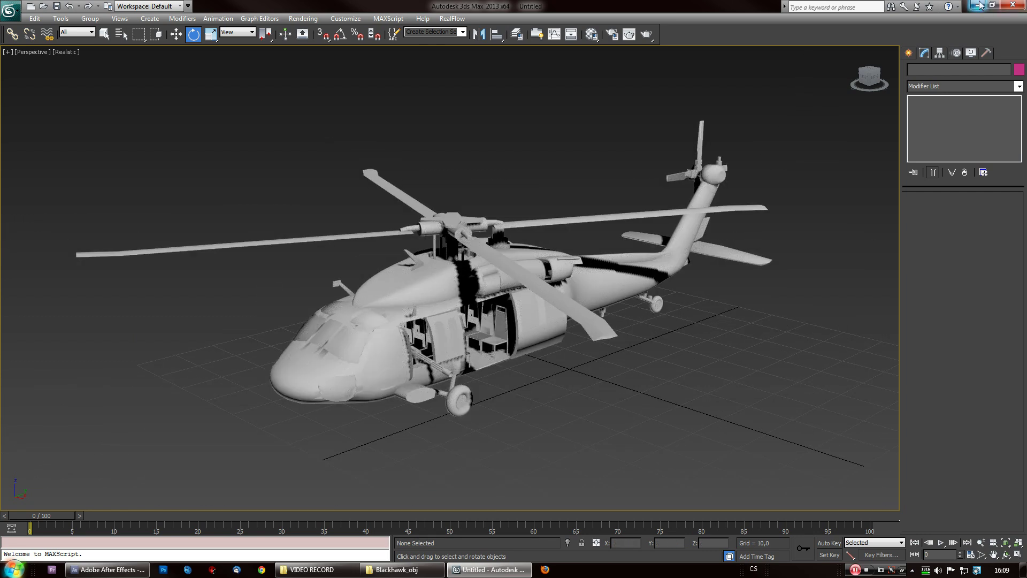
Step: Minimize 3ds Max, return to After Effects, and switch off the rotor materials in Scene Setup
{"action": "left_click", "coordinate": [980, 6]}
{"action": "mouse_move", "coordinate": [107, 570]}
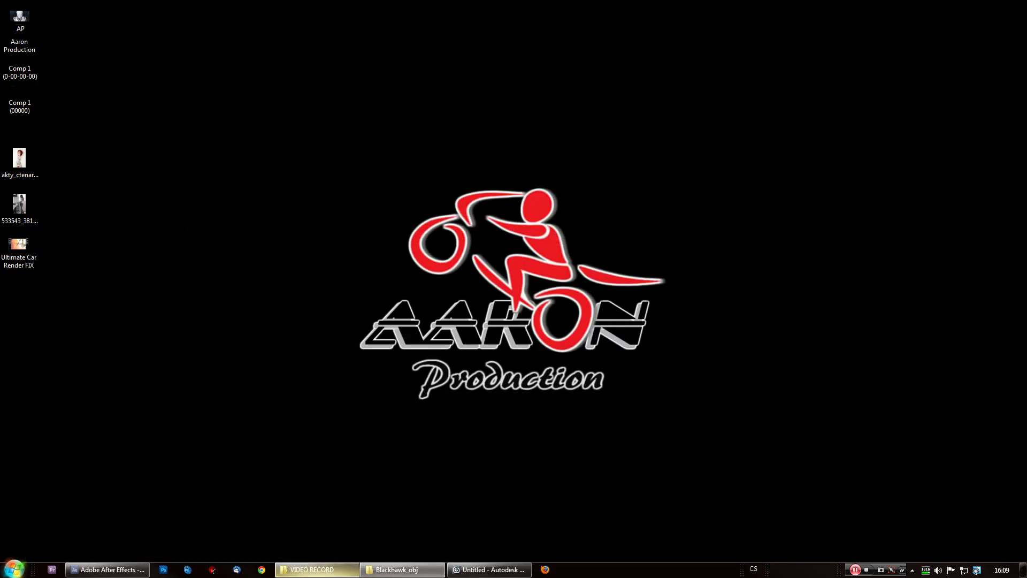
{"action": "left_click", "coordinate": [186, 538]}
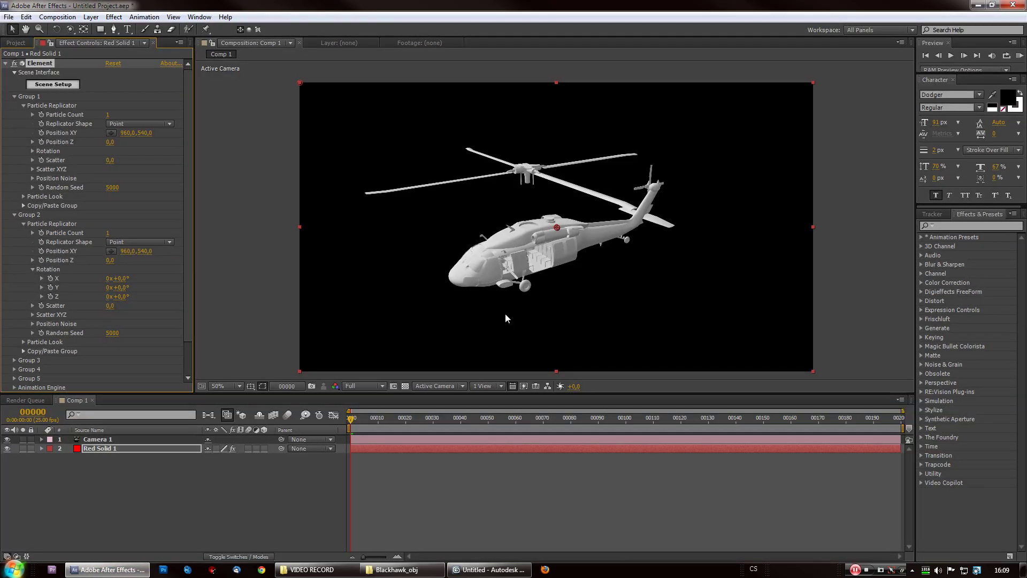
{"action": "left_click", "coordinate": [54, 84]}
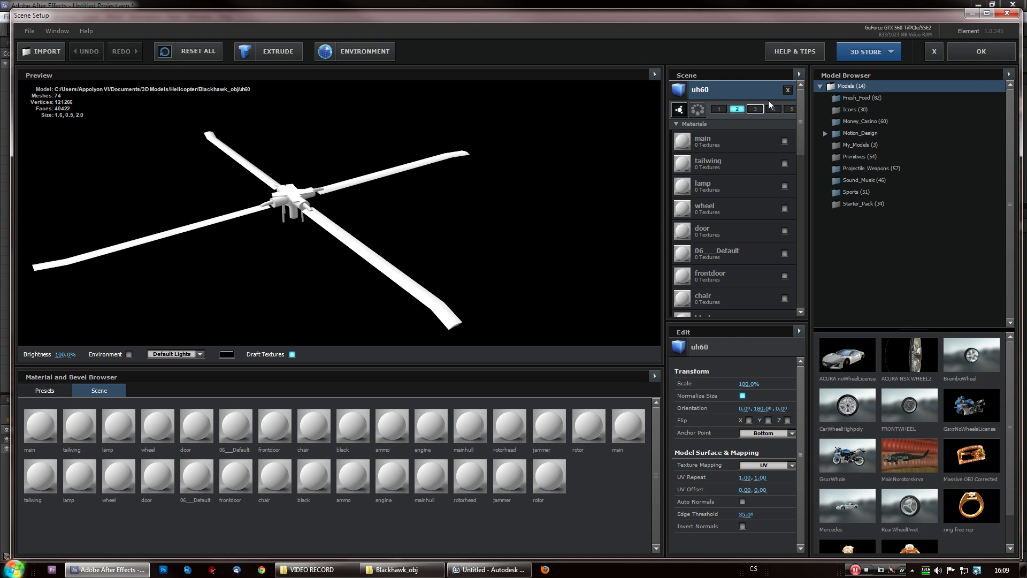
{"action": "left_click_drag", "start_coordinate": [348, 215], "coordinate": [340, 245]}
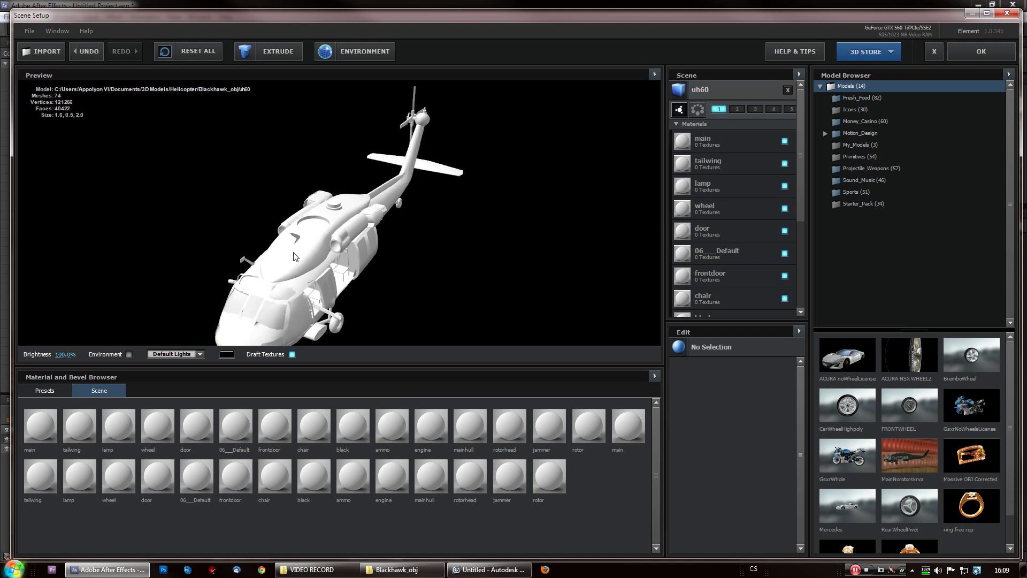
{"action": "scroll", "coordinate": [801, 153], "scroll_direction": "down", "scroll_amount": 5}
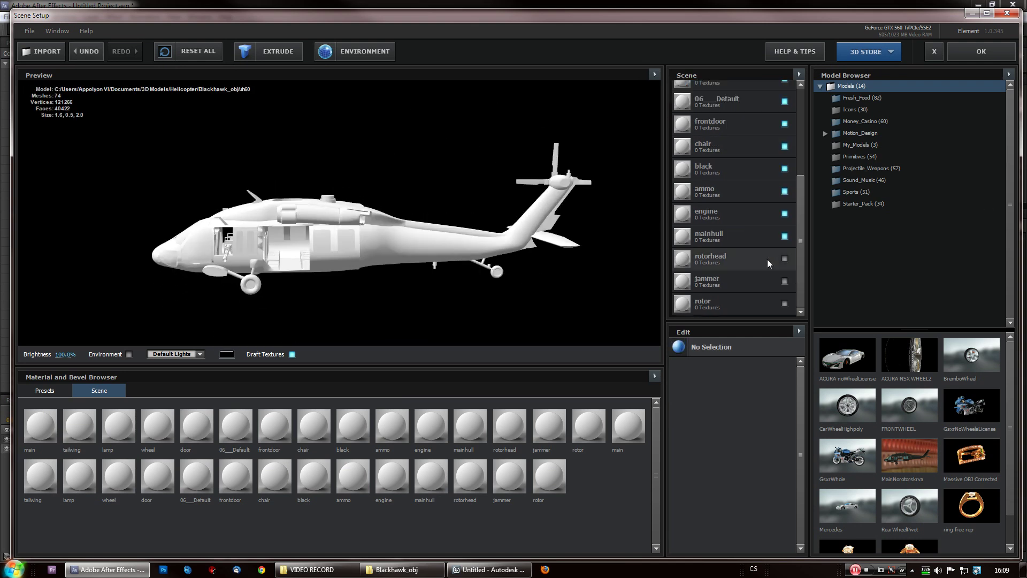
{"action": "mouse_move", "coordinate": [481, 233]}
{"action": "left_mouse_down"}
{"action": "mouse_move", "coordinate": [426, 261]}
{"action": "mouse_move", "coordinate": [983, 76]}
{"action": "left_mouse_up"}
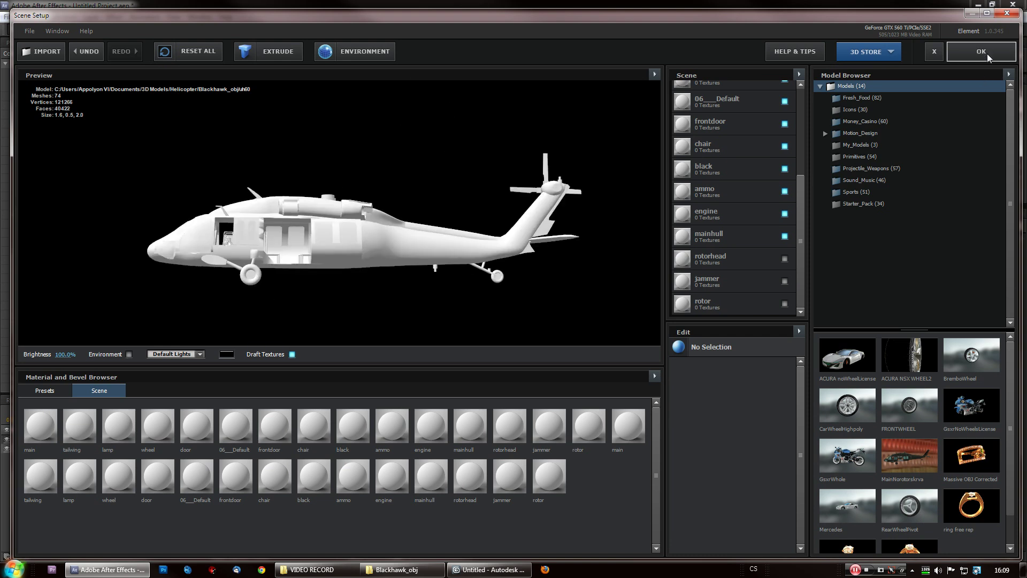
{"action": "left_click", "coordinate": [987, 53]}
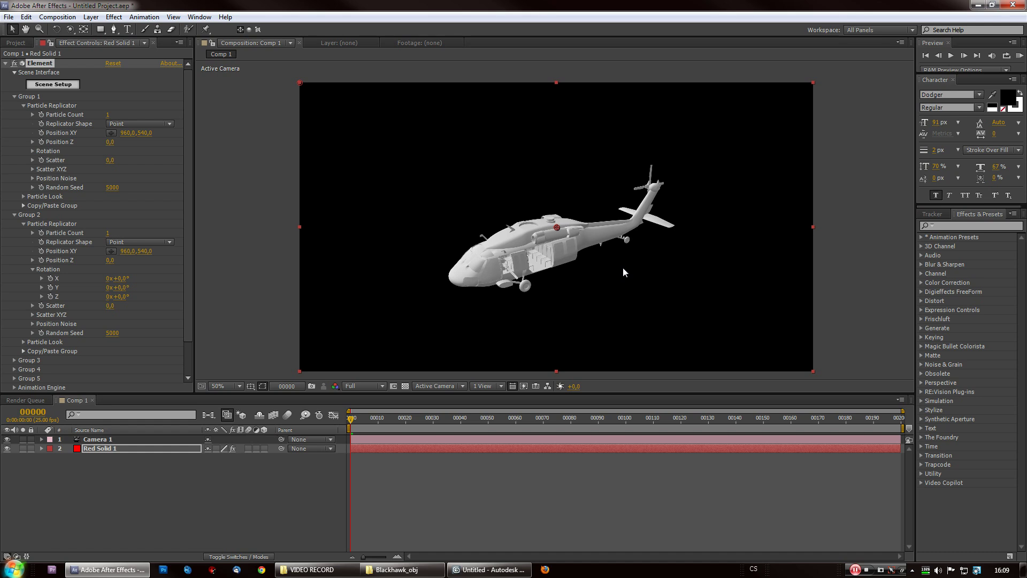
Step: Import Rotor.obj from Helicopter > Tutorial into Scene Setup and assign it to group 2
{"action": "left_click", "coordinate": [53, 85]}
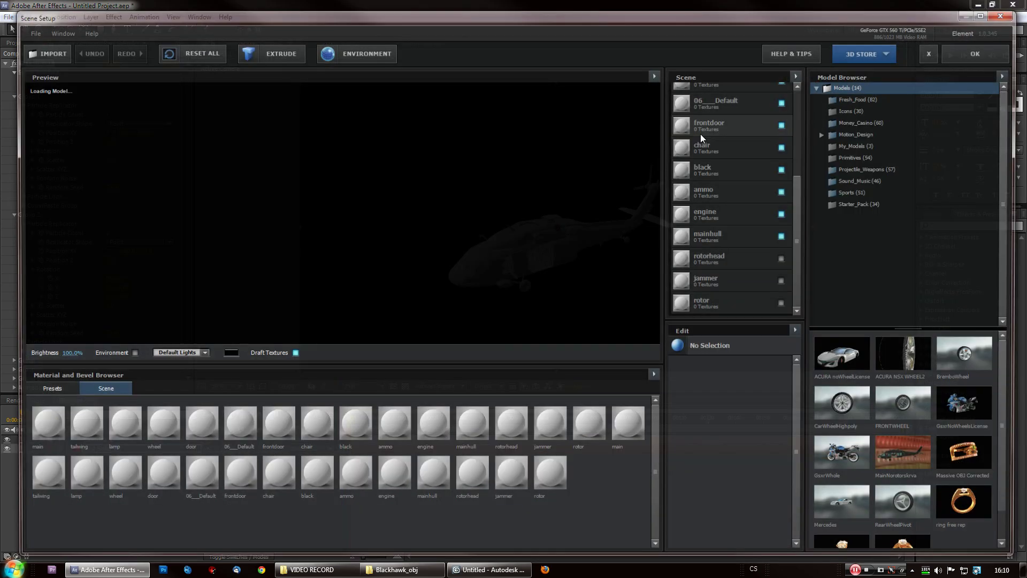
{"action": "left_click", "coordinate": [41, 51]}
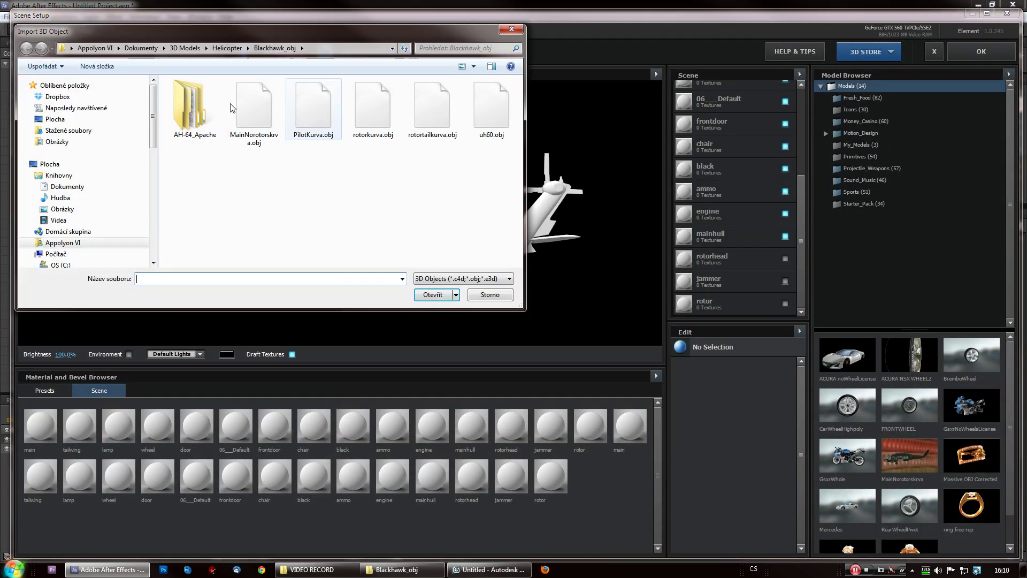
{"action": "double_click", "coordinate": [190, 109]}
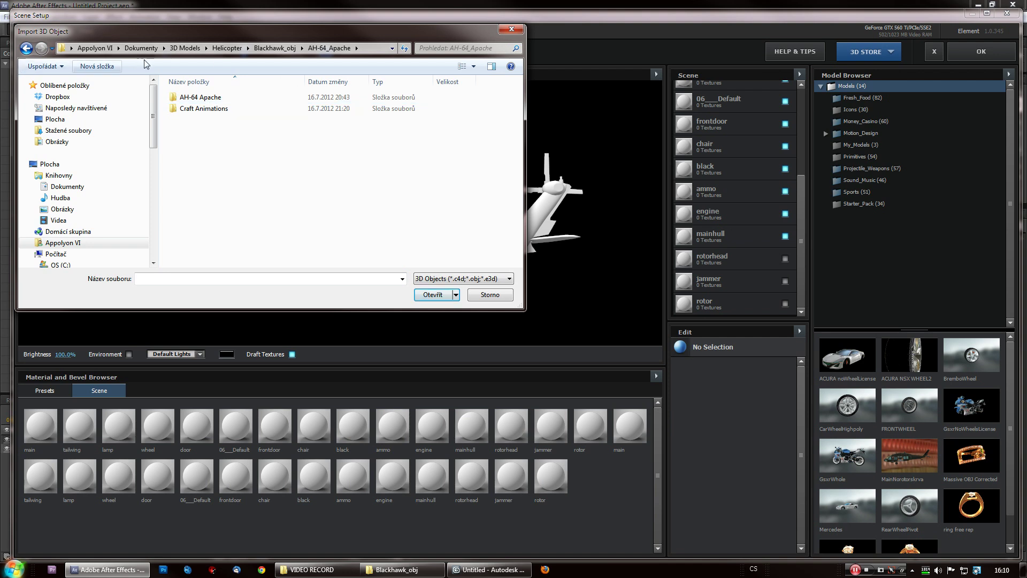
{"action": "left_click", "coordinate": [228, 48]}
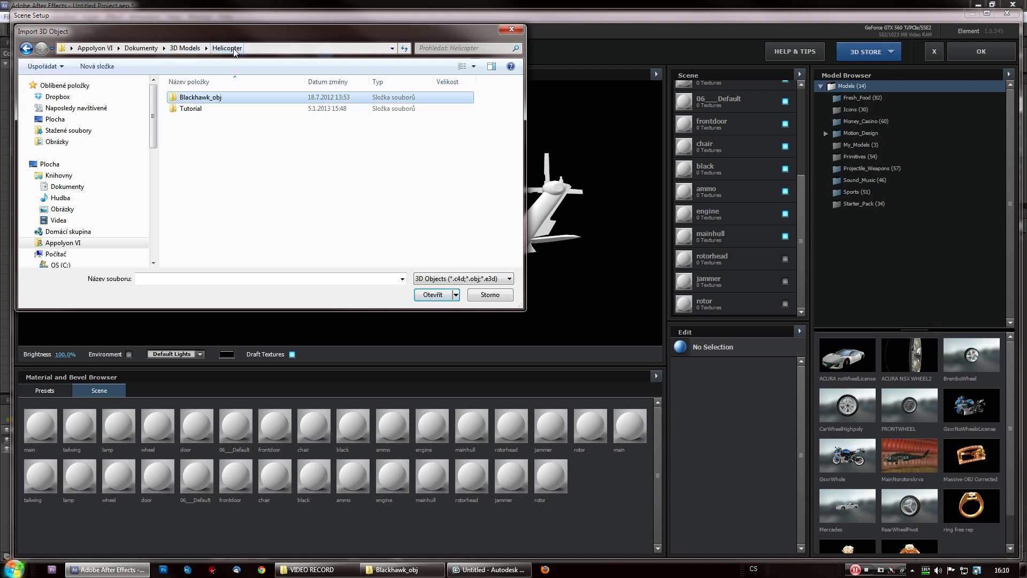
{"action": "double_click", "coordinate": [210, 99]}
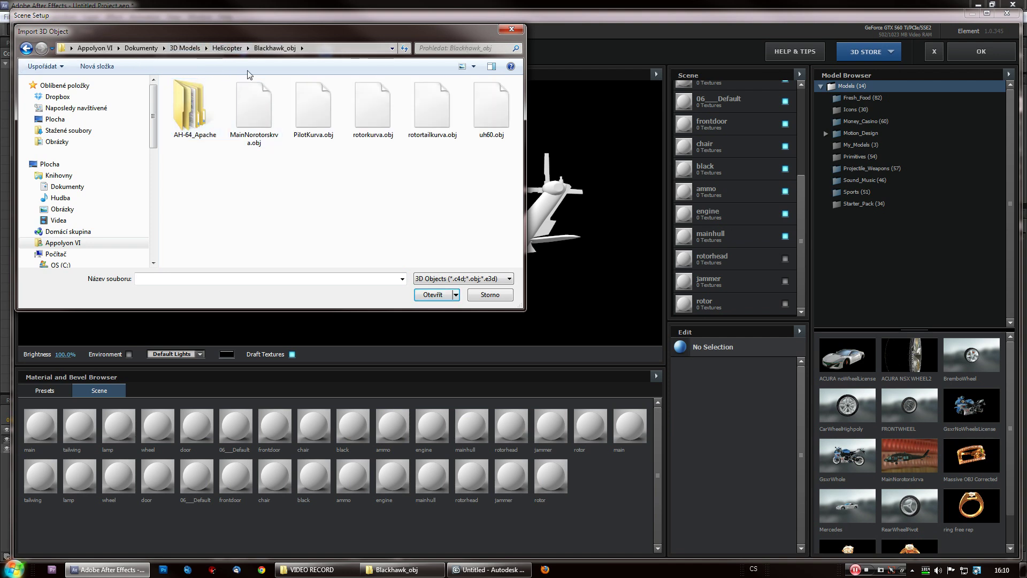
{"action": "left_click", "coordinate": [225, 49]}
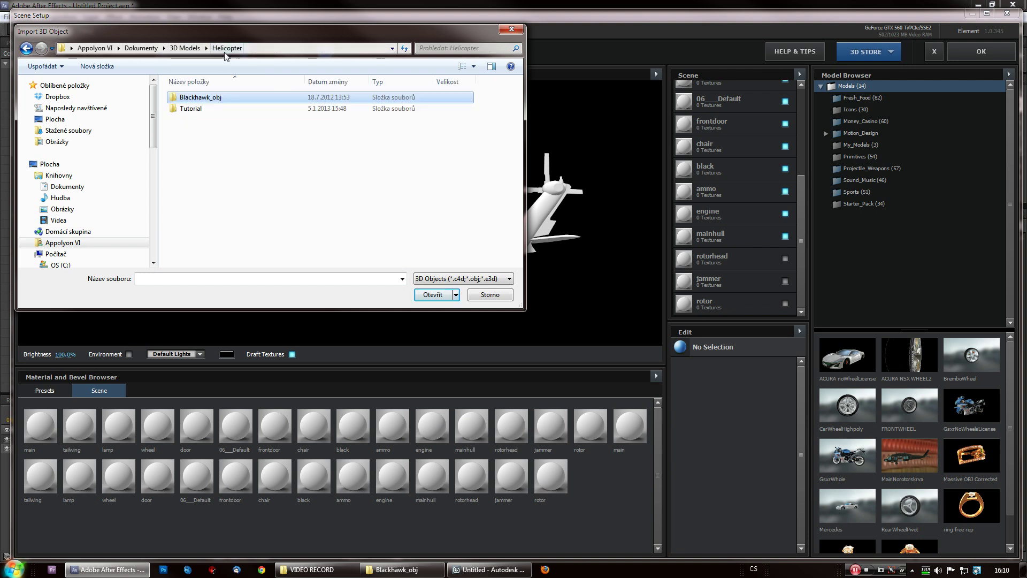
{"action": "double_click", "coordinate": [204, 111]}
{"action": "left_click", "coordinate": [209, 98]}
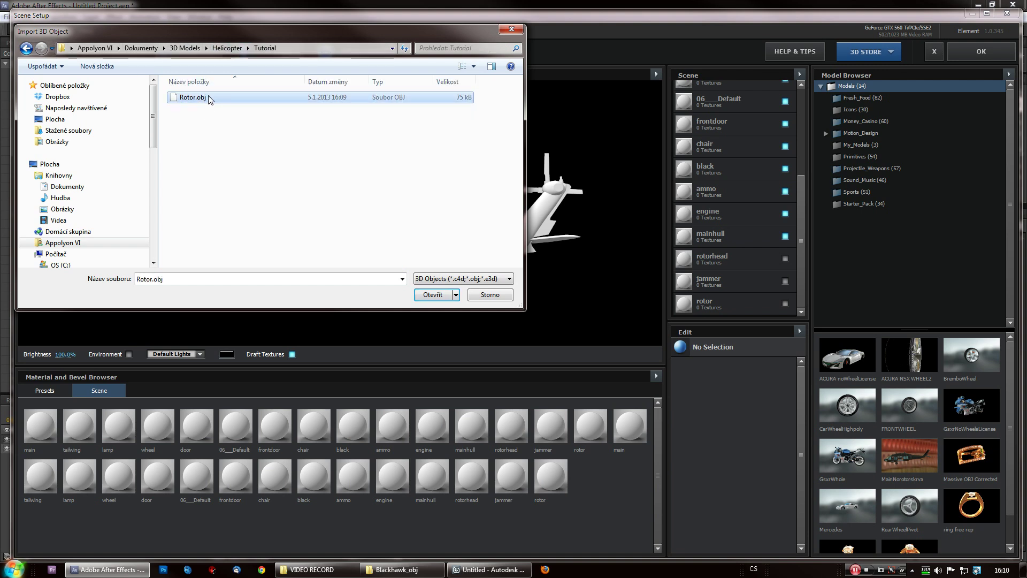
{"action": "left_click", "coordinate": [426, 297]}
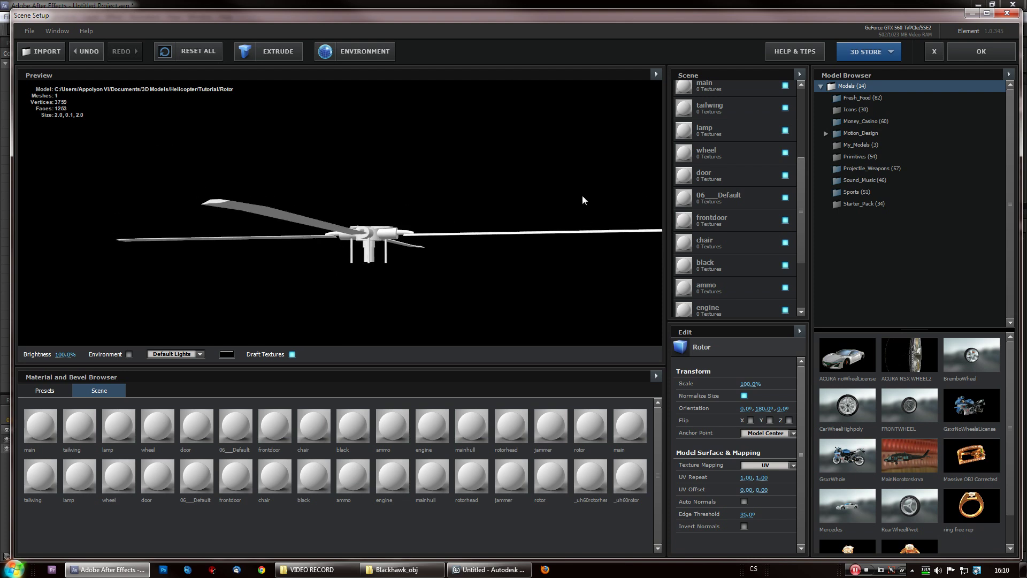
{"action": "left_click_drag", "start_coordinate": [800, 215], "coordinate": [802, 158]}
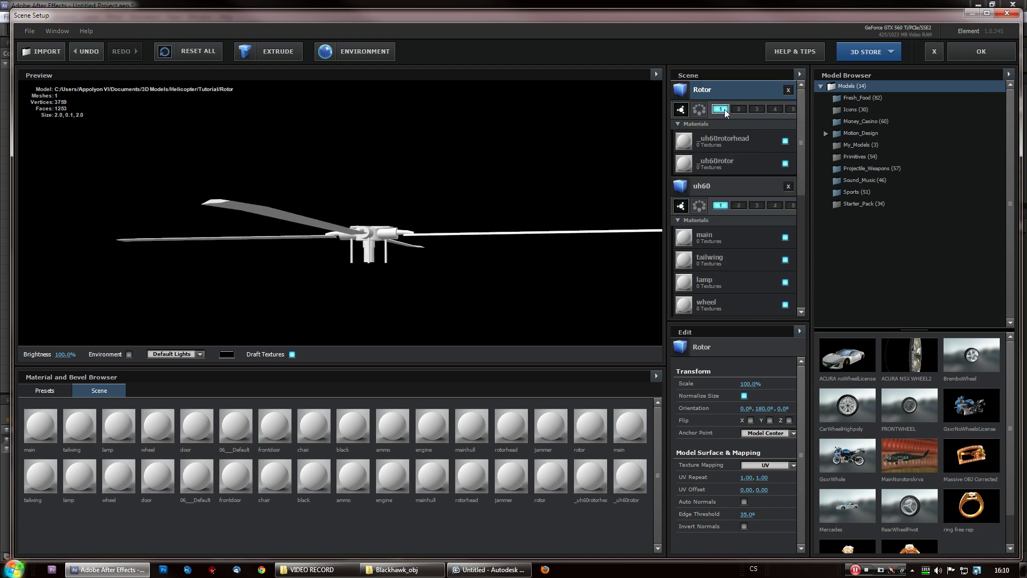
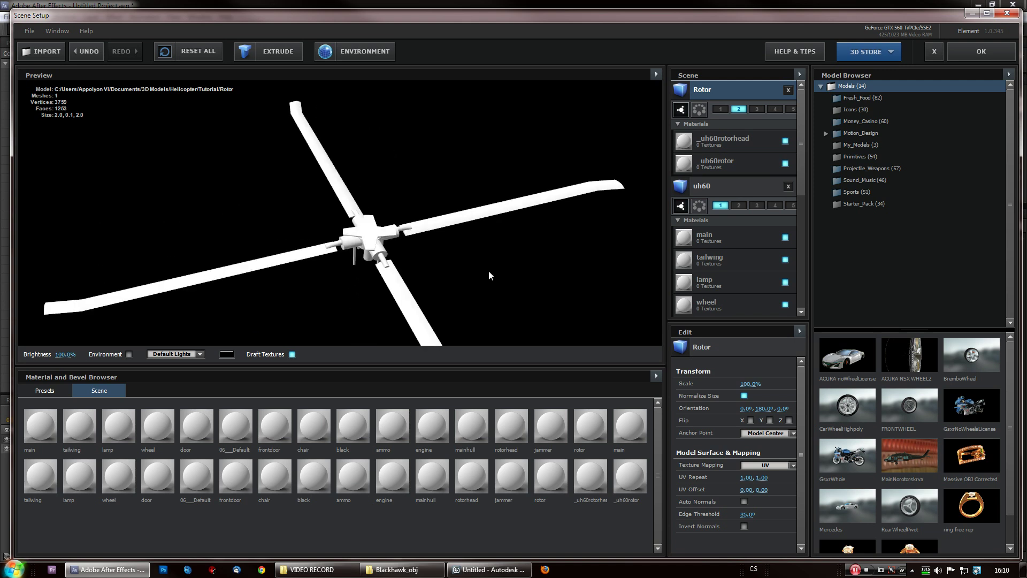
Step: Inspect the _uh60rotor and _uh60rotorhead materials, then apply the Element 3D scene
{"action": "left_click", "coordinate": [729, 158]}
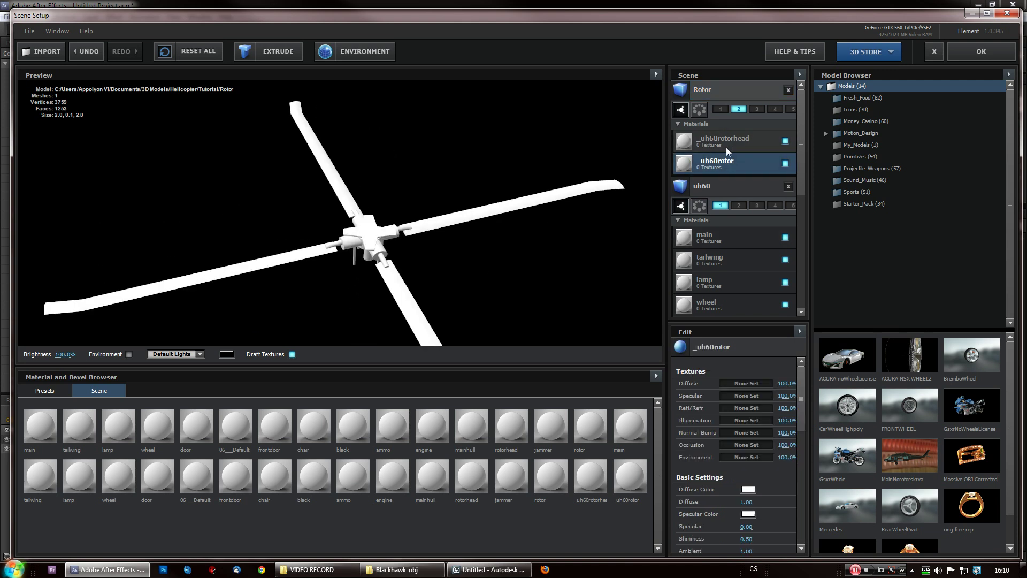
{"action": "left_click", "coordinate": [728, 139]}
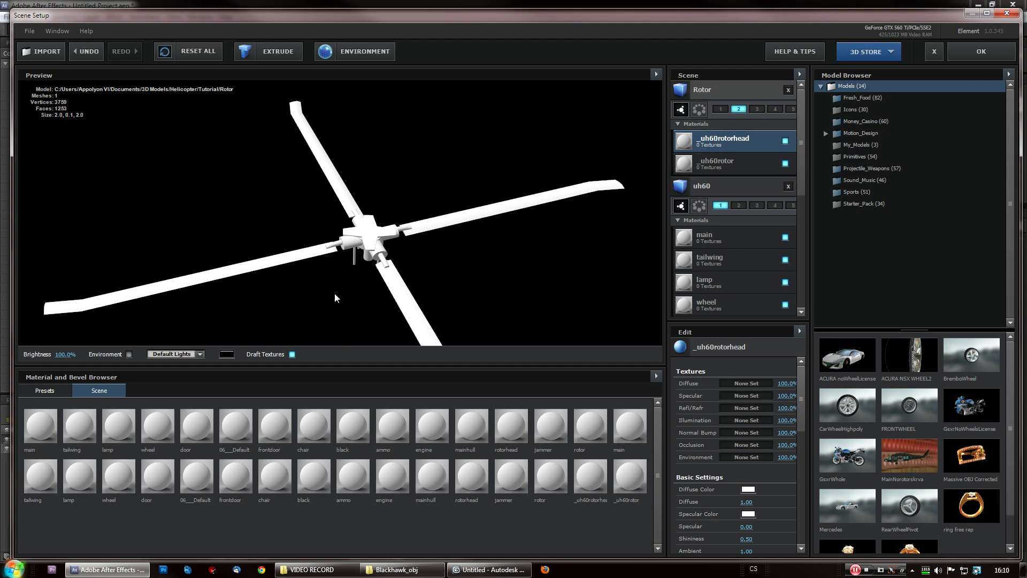
{"action": "mouse_move", "coordinate": [300, 291]}
{"action": "left_mouse_down"}
{"action": "mouse_move", "coordinate": [339, 278]}
{"action": "mouse_move", "coordinate": [378, 236]}
{"action": "mouse_move", "coordinate": [328, 259]}
{"action": "mouse_move", "coordinate": [338, 240]}
{"action": "mouse_move", "coordinate": [382, 267]}
{"action": "mouse_move", "coordinate": [388, 257]}
{"action": "left_mouse_up"}
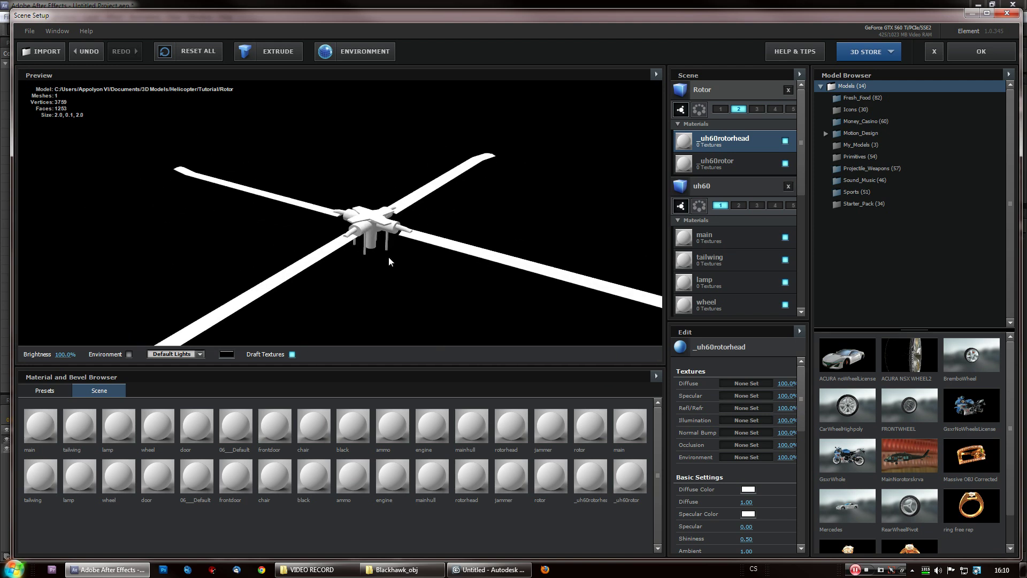
{"action": "left_click", "coordinate": [998, 51]}
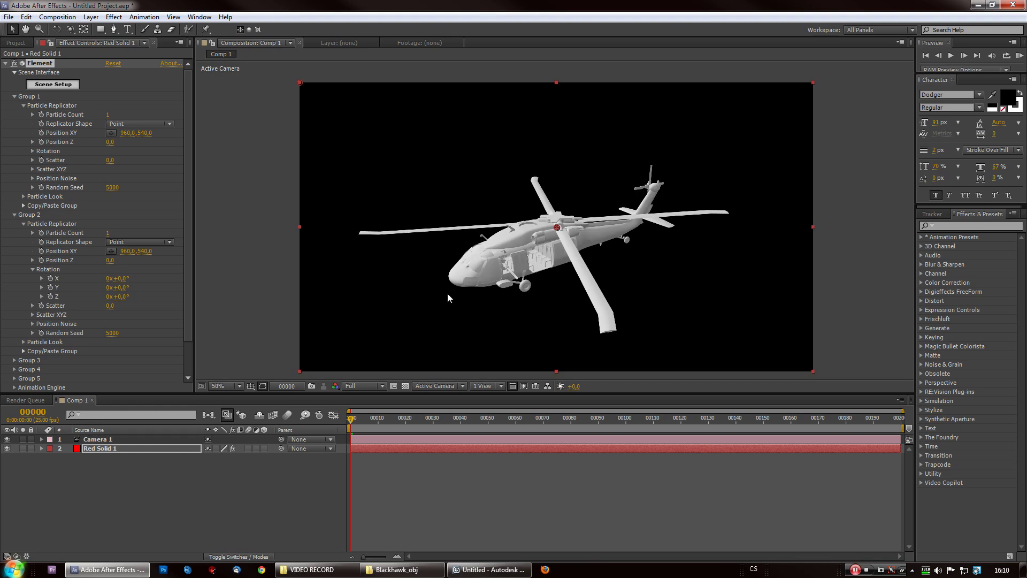
Step: Raise the Group 2 rotor toward the helicopter's top using Particle Replicator Position XY and Z
{"action": "key", "text": "c"}
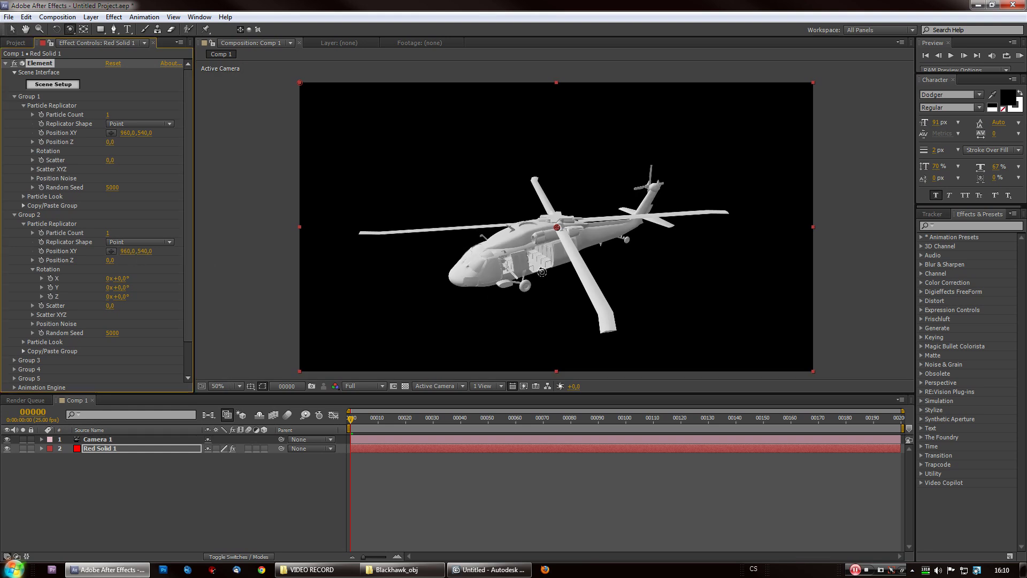
{"action": "left_click_drag", "start_coordinate": [544, 271], "coordinate": [589, 290]}
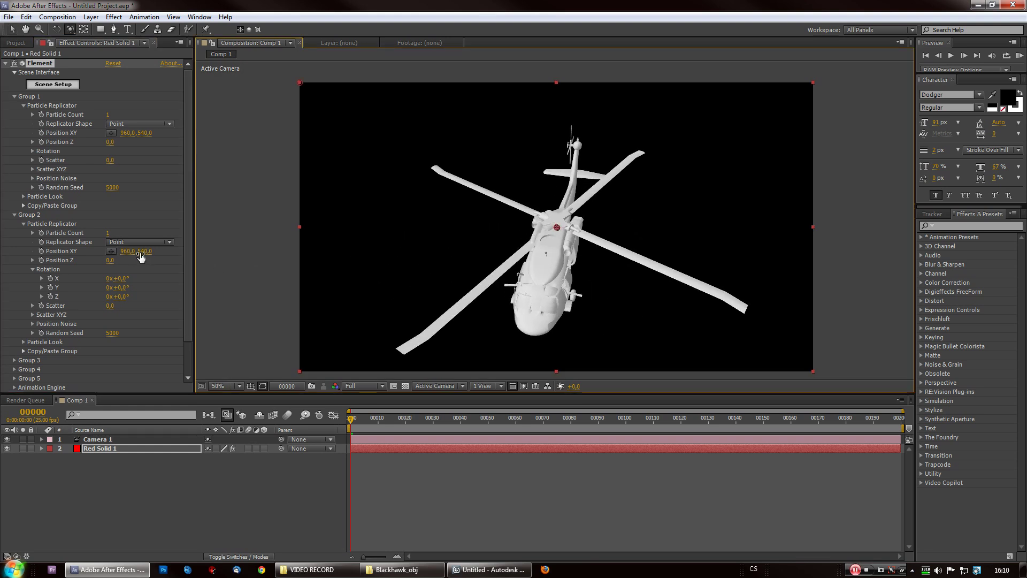
{"action": "left_click_drag", "start_coordinate": [454, 290], "coordinate": [415, 257]}
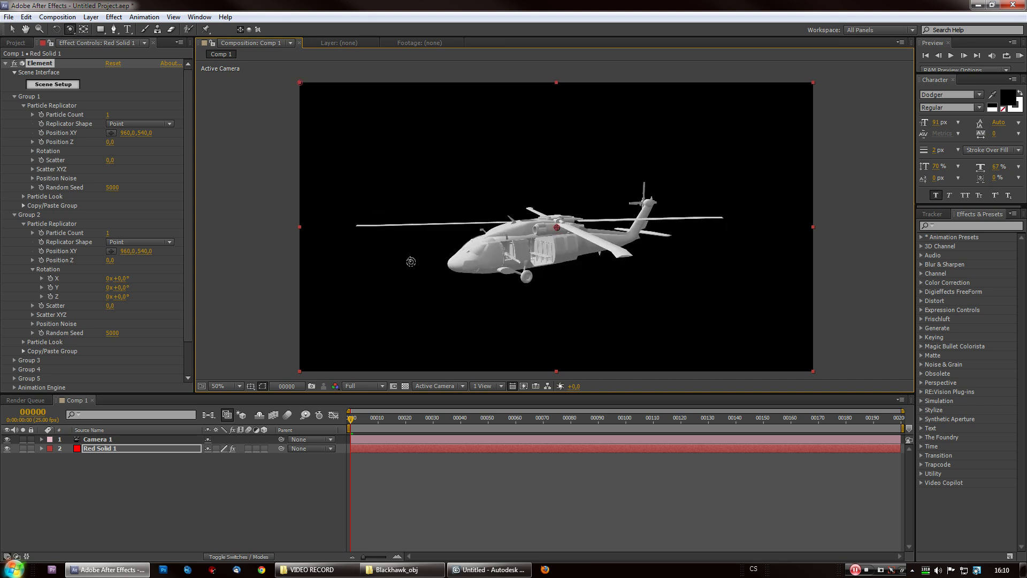
{"action": "scroll", "coordinate": [416, 264], "scroll_direction": "up", "scroll_amount": 3}
{"action": "scroll", "coordinate": [416, 264], "scroll_direction": "down", "scroll_amount": 2}
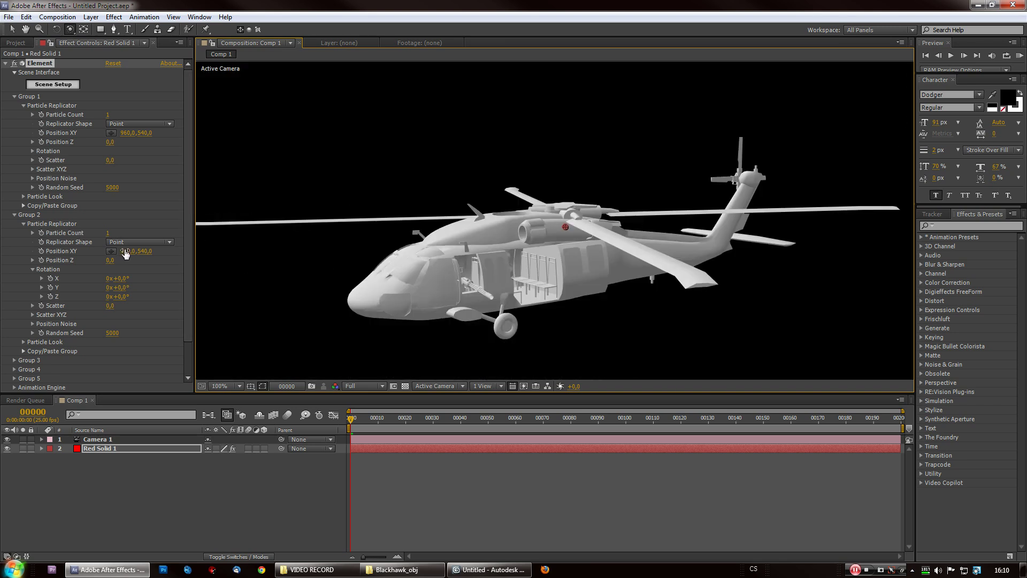
{"action": "mouse_move", "coordinate": [459, 267]}
{"action": "left_mouse_down"}
{"action": "mouse_move", "coordinate": [497, 309]}
{"action": "mouse_move", "coordinate": [506, 353]}
{"action": "left_mouse_up"}
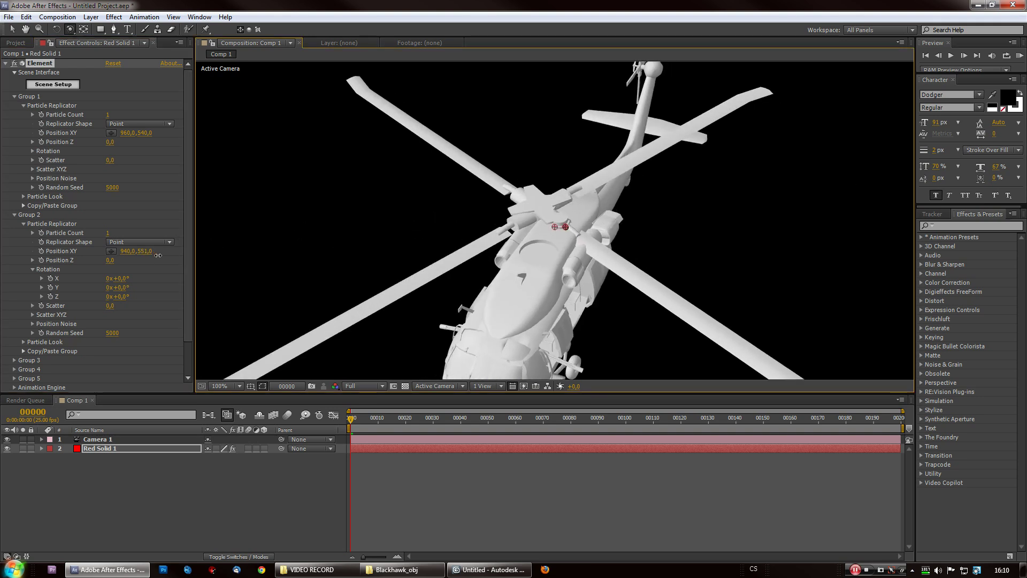
{"action": "left_click_drag", "start_coordinate": [158, 255], "coordinate": [111, 261]}
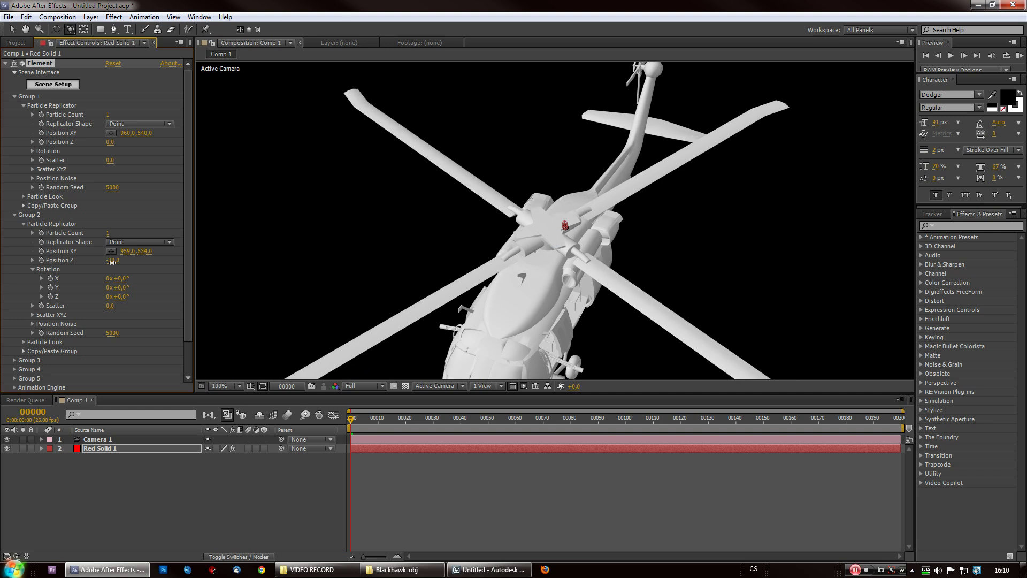
{"action": "left_click_drag", "start_coordinate": [112, 261], "coordinate": [112, 261]}
Step: Fine-tune the rotor's height and position onto the mast, entering a Position Z value
{"action": "mouse_move", "coordinate": [485, 311]}
{"action": "left_mouse_down"}
{"action": "mouse_move", "coordinate": [485, 271]}
{"action": "mouse_move", "coordinate": [401, 265]}
{"action": "left_mouse_up"}
{"action": "scroll", "coordinate": [485, 271], "scroll_direction": "up", "scroll_amount": 2}
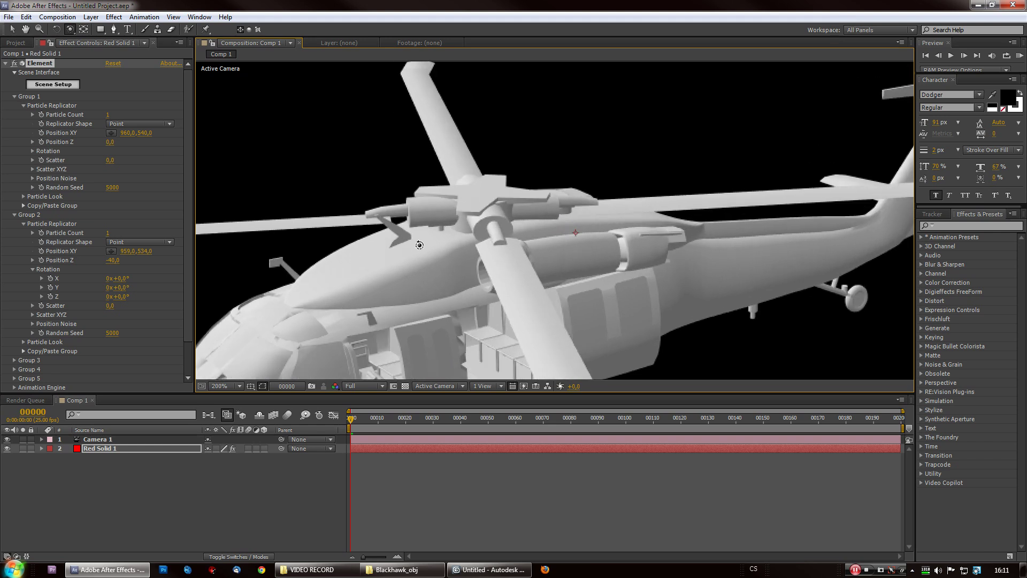
{"action": "left_click_drag", "start_coordinate": [141, 251], "coordinate": [150, 251]}
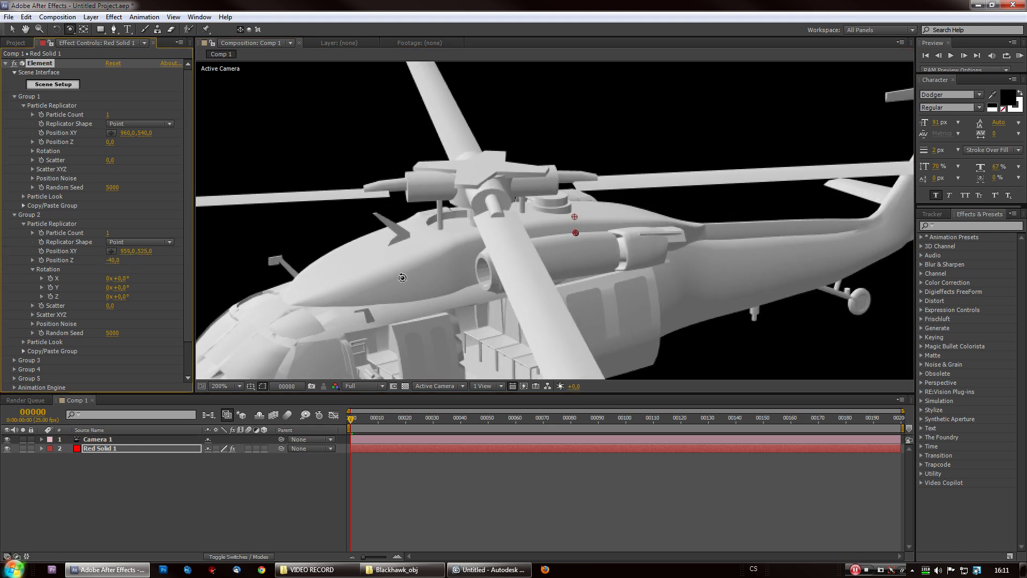
{"action": "mouse_move", "coordinate": [478, 298]}
{"action": "left_mouse_down"}
{"action": "mouse_move", "coordinate": [581, 261]}
{"action": "mouse_move", "coordinate": [375, 216]}
{"action": "mouse_move", "coordinate": [321, 241]}
{"action": "left_mouse_up"}
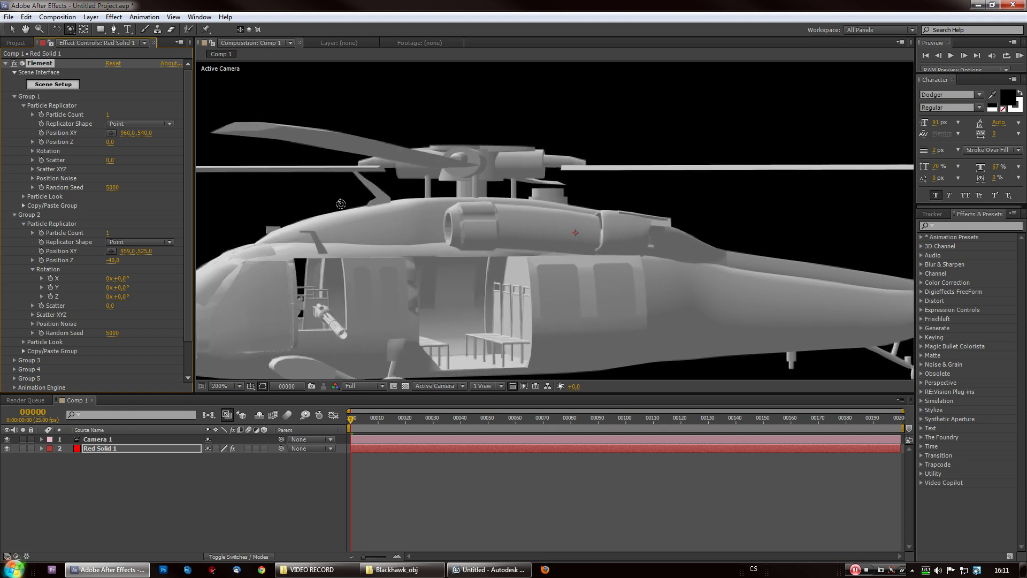
{"action": "left_click_drag", "start_coordinate": [111, 260], "coordinate": [114, 266]}
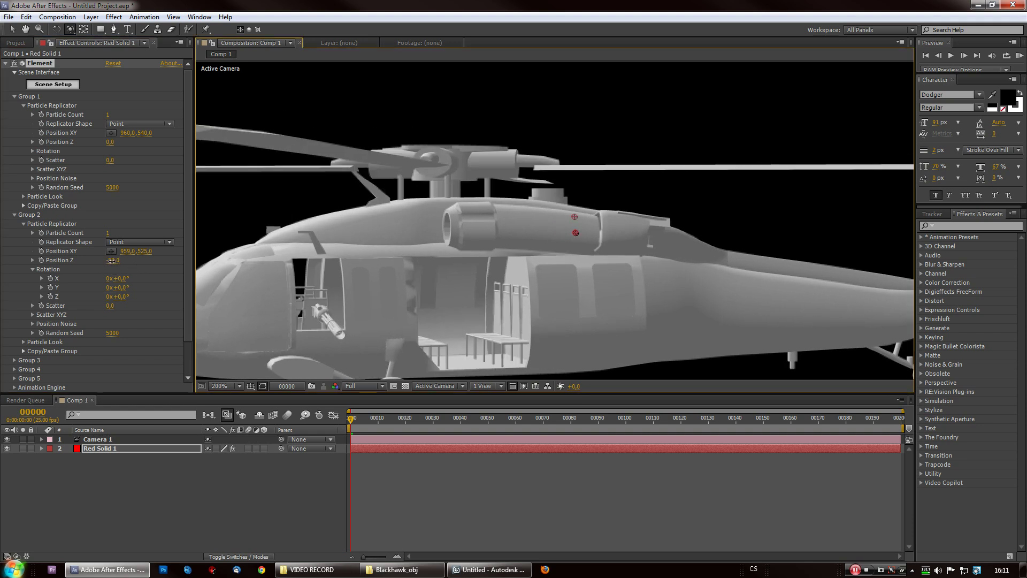
{"action": "left_click_drag", "start_coordinate": [526, 271], "coordinate": [199, 301]}
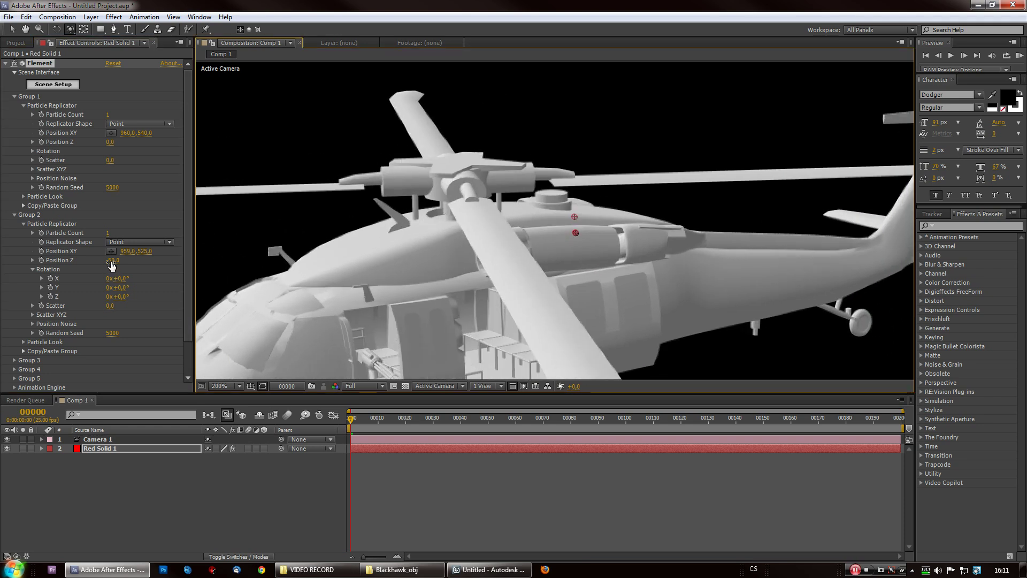
{"action": "left_click", "coordinate": [112, 260]}
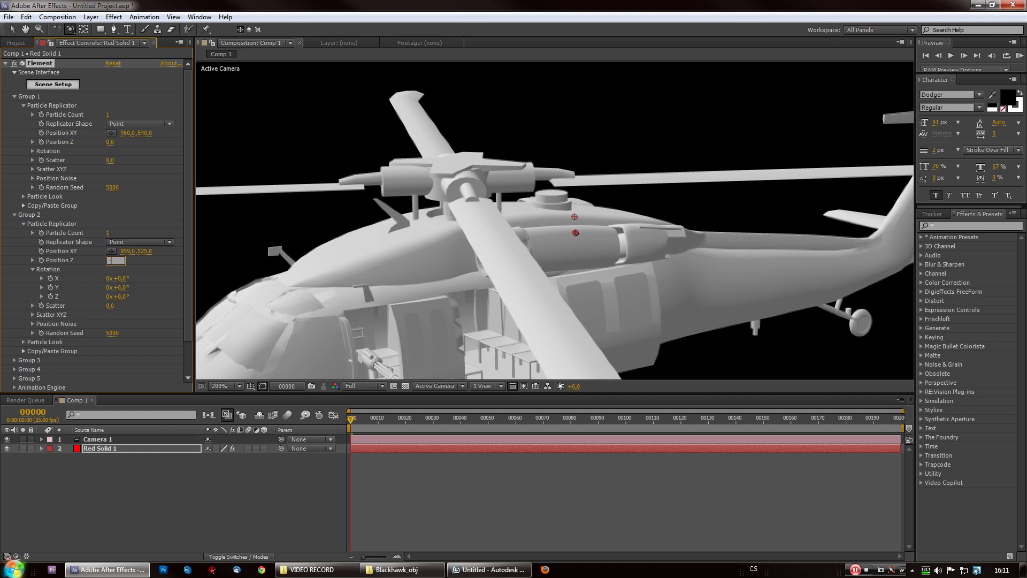
{"action": "type", "text": "-43"}
{"action": "key", "text": "Return"}
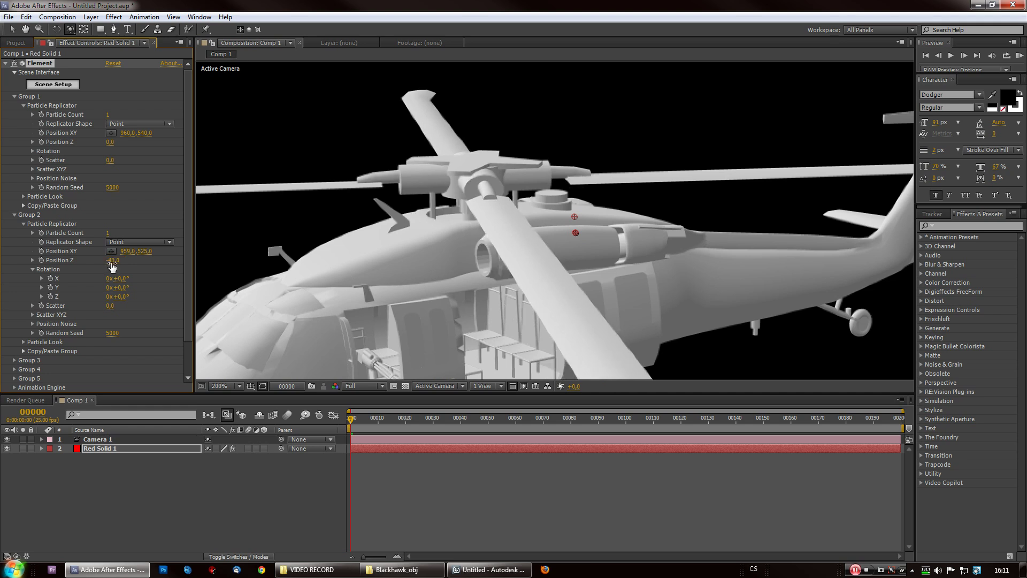
{"action": "scroll", "coordinate": [187, 272], "scroll_direction": "down", "scroll_amount": 1}
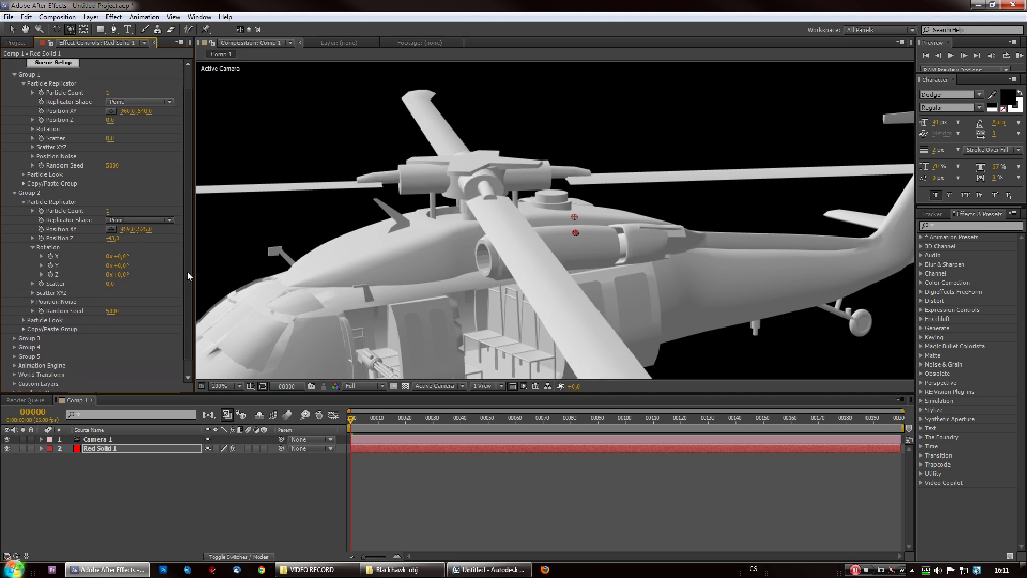
Step: Shrink the rotor group in its look settings to fit the helicopter
{"action": "left_click", "coordinate": [23, 319]}
{"action": "scroll", "coordinate": [102, 321], "scroll_direction": "down", "scroll_amount": 1}
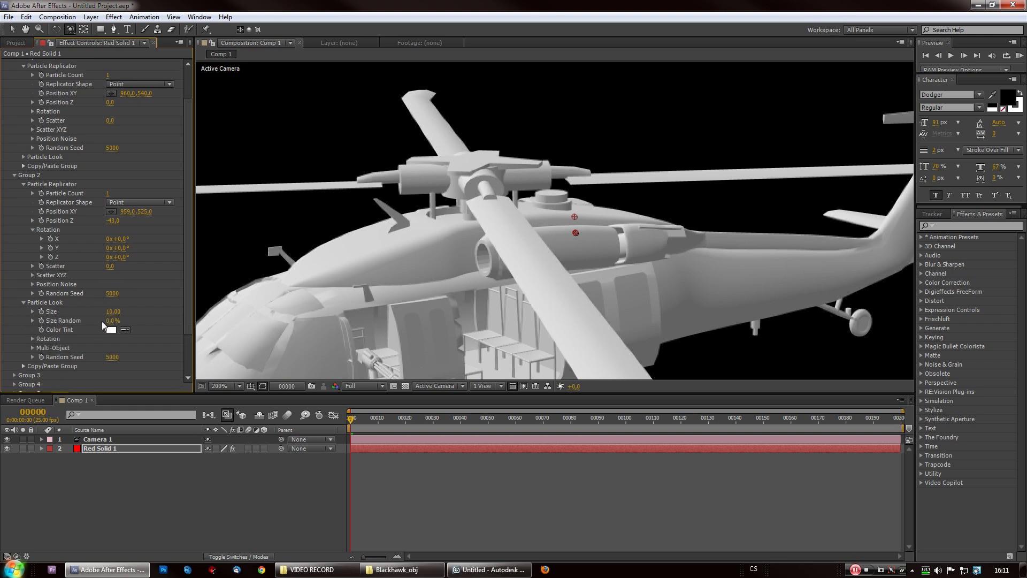
{"action": "left_click_drag", "start_coordinate": [118, 317], "coordinate": [38, 329]}
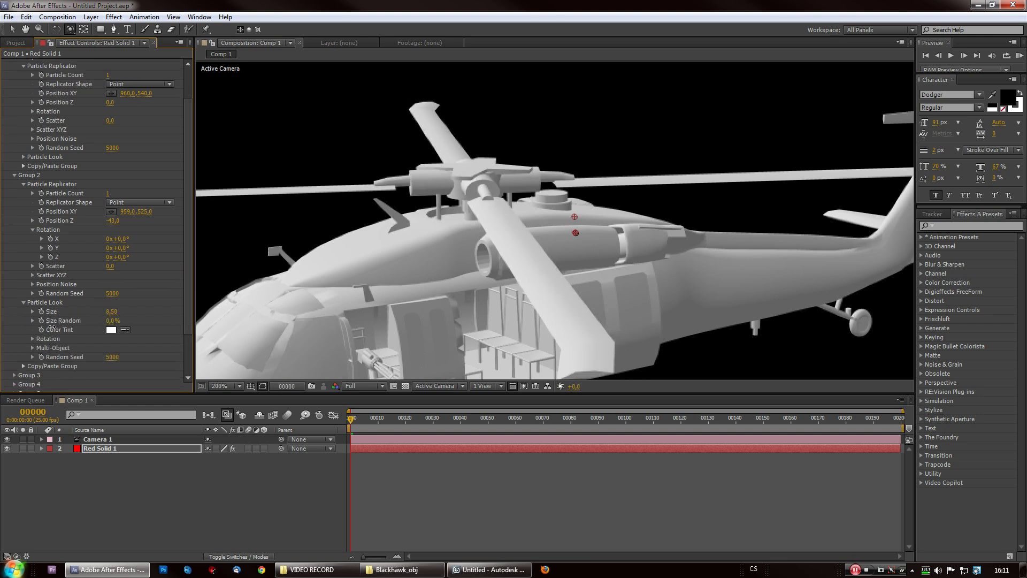
{"action": "left_click_drag", "start_coordinate": [337, 265], "coordinate": [242, 259]}
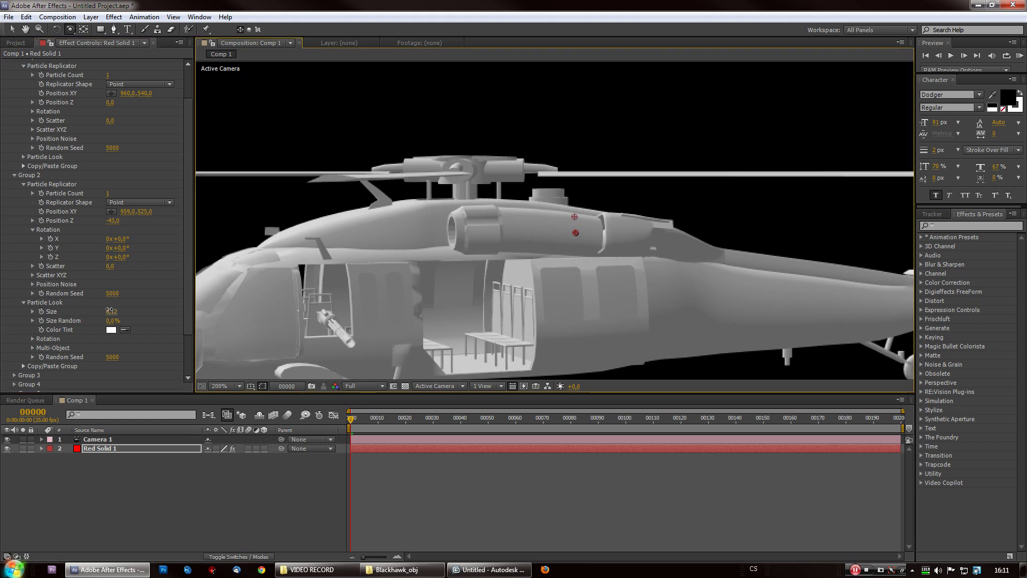
{"action": "left_click_drag", "start_coordinate": [111, 311], "coordinate": [105, 311]}
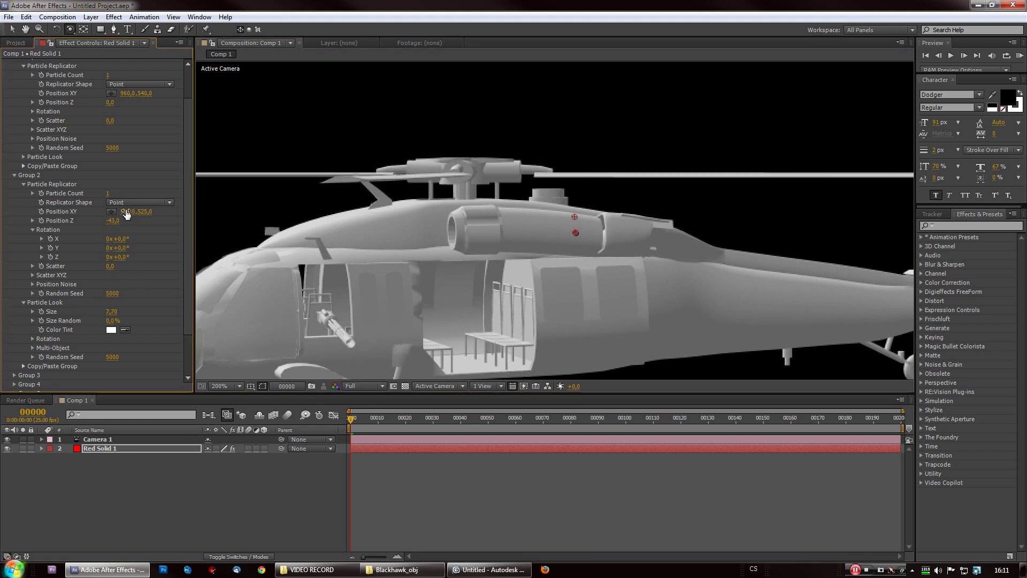
Step: Set Group 2 Position Z to -50 and orbit the camera to check the fit
{"action": "left_click_drag", "start_coordinate": [110, 221], "coordinate": [113, 221]}
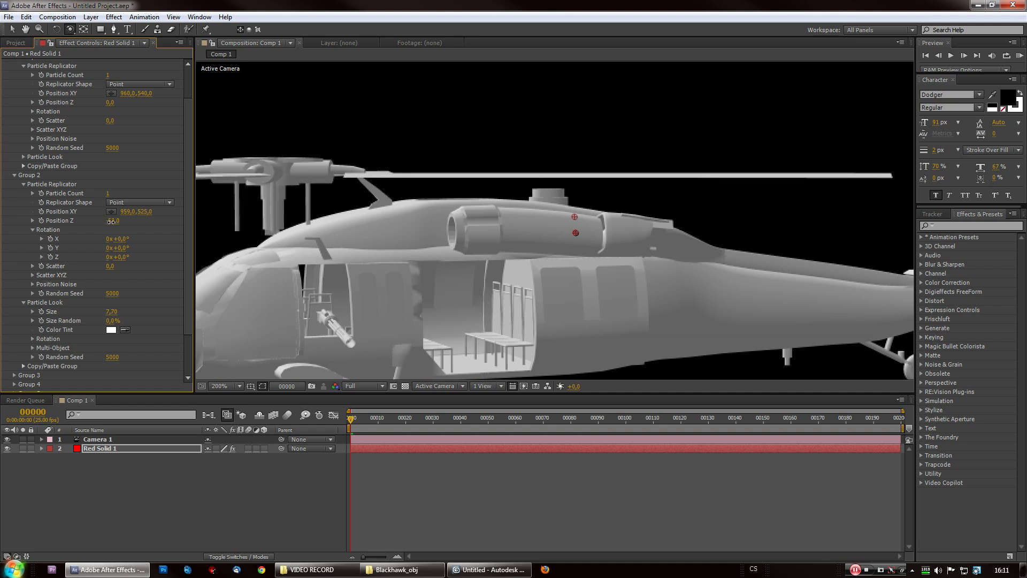
{"action": "left_click", "coordinate": [112, 220]}
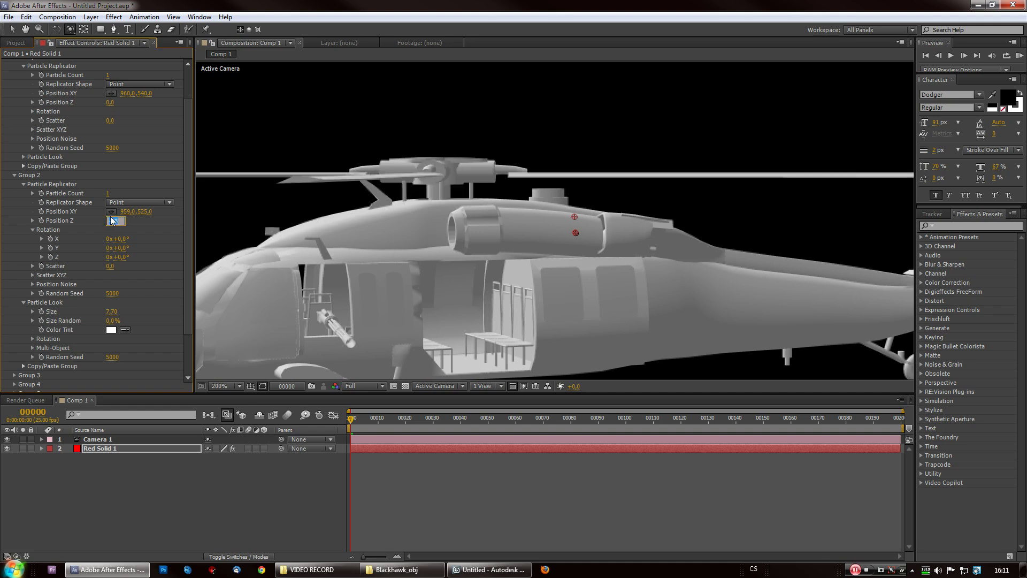
{"action": "type", "text": "-5"}
{"action": "key", "text": "Return"}
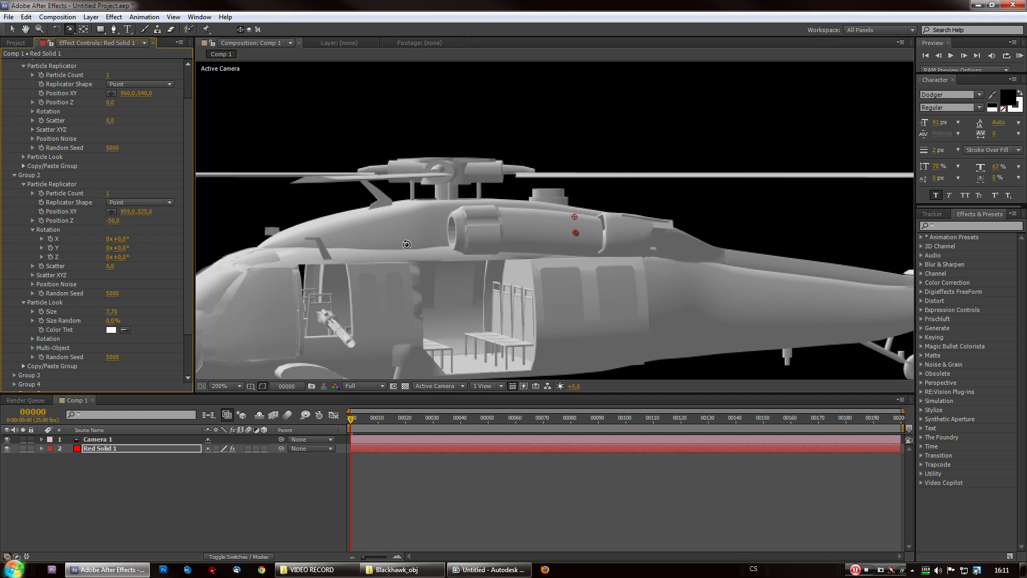
{"action": "mouse_move", "coordinate": [464, 241]}
{"action": "left_mouse_down"}
{"action": "mouse_move", "coordinate": [547, 307]}
{"action": "mouse_move", "coordinate": [569, 307]}
{"action": "left_mouse_up"}
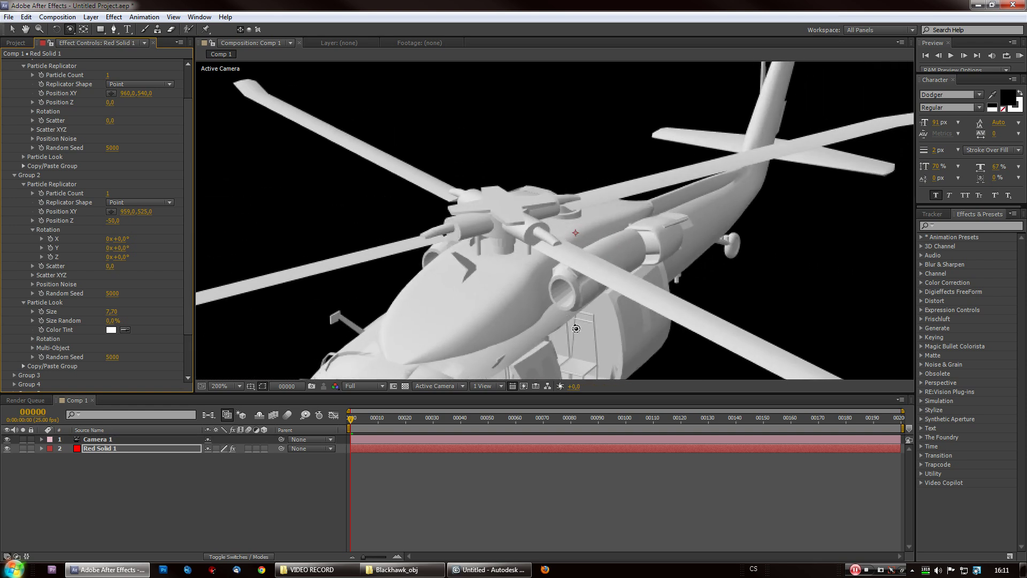
{"action": "scroll", "coordinate": [570, 308], "scroll_direction": "down", "scroll_amount": 2}
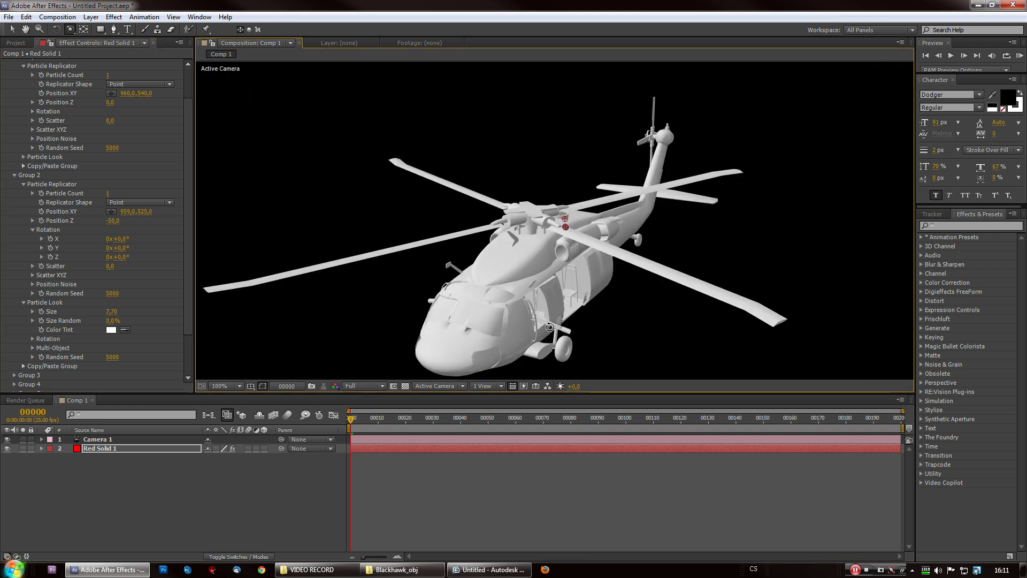
{"action": "mouse_move", "coordinate": [561, 313]}
{"action": "left_mouse_down"}
{"action": "mouse_move", "coordinate": [486, 274]}
{"action": "mouse_move", "coordinate": [505, 299]}
{"action": "left_mouse_up"}
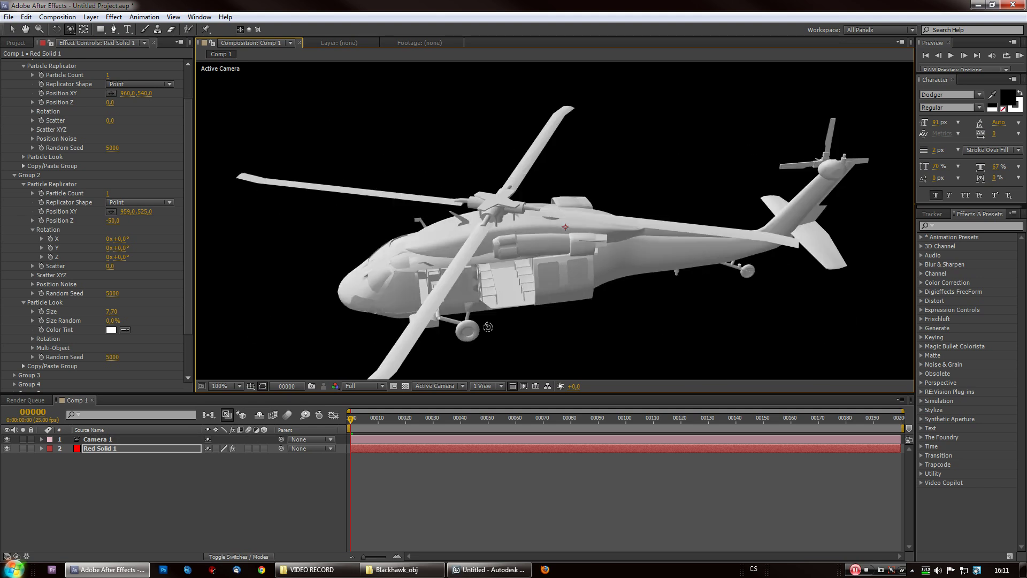
{"action": "scroll", "coordinate": [504, 298], "scroll_direction": "up", "scroll_amount": 2}
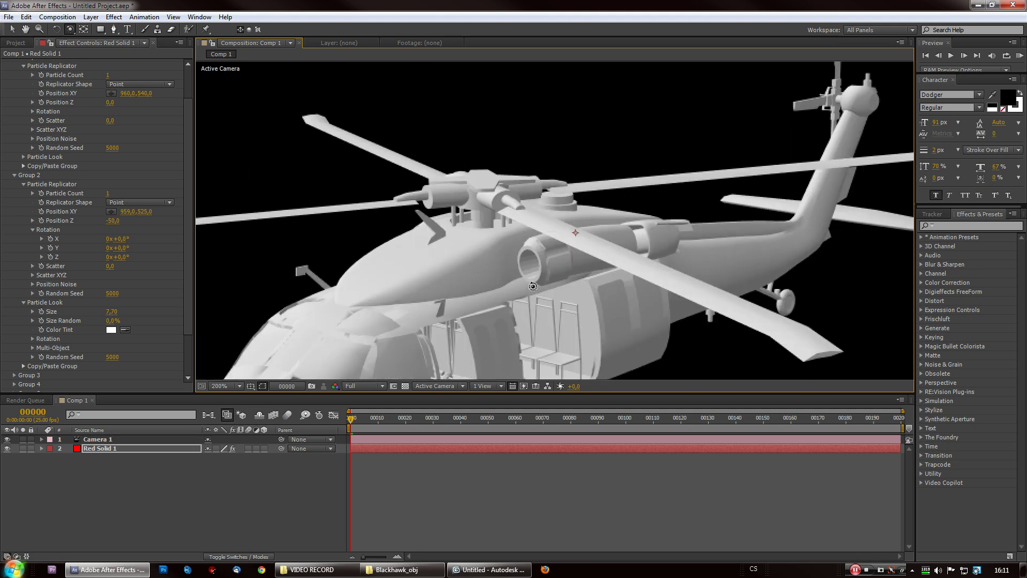
{"action": "scroll", "coordinate": [459, 292], "scroll_direction": "down", "scroll_amount": 2}
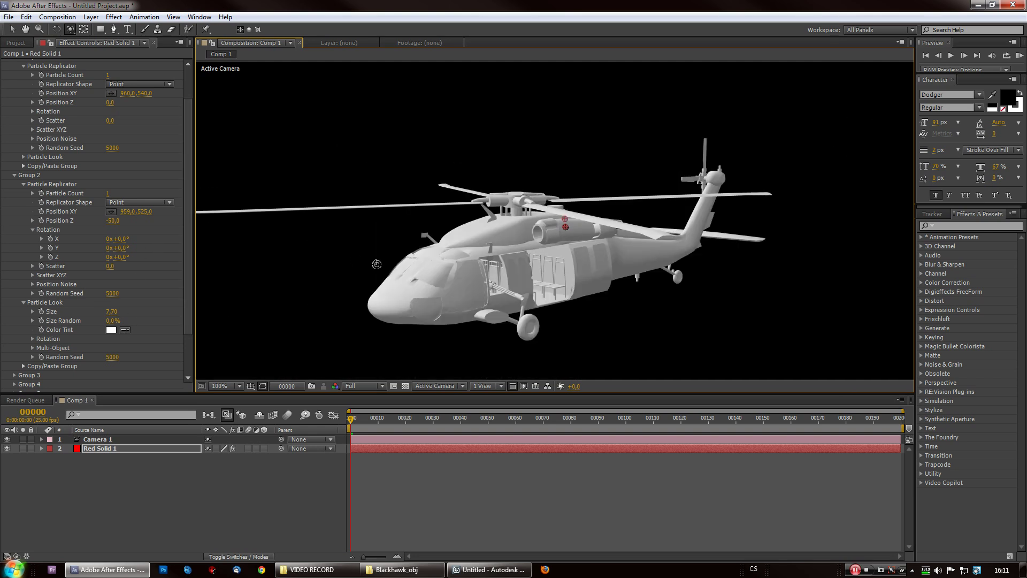
{"action": "left_click_drag", "start_coordinate": [440, 285], "coordinate": [311, 294]}
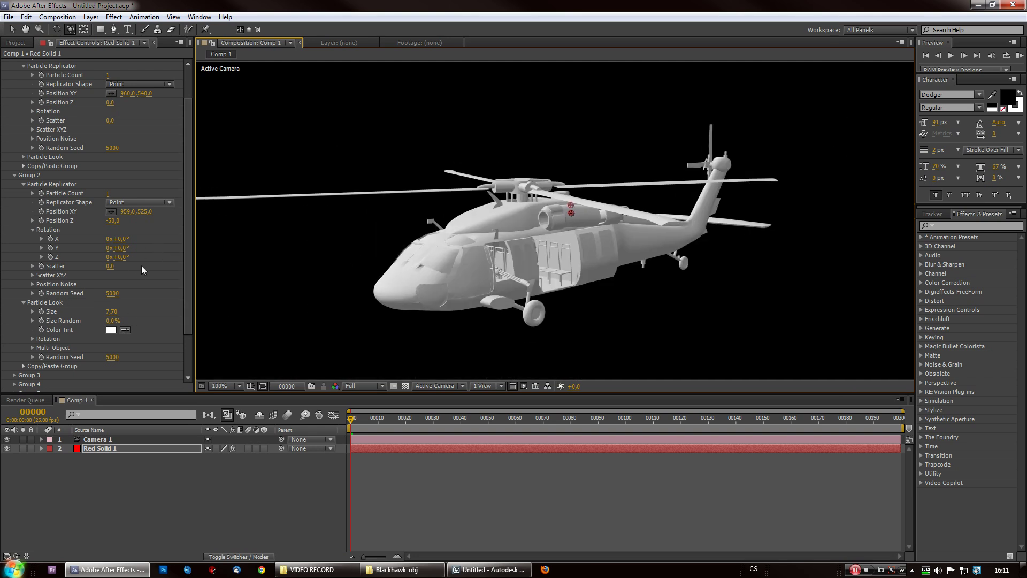
{"action": "scroll", "coordinate": [38, 256], "scroll_direction": "down", "scroll_amount": 1}
Step: Give Group 2 Rotation Y the expression time*450 and scrub to preview the spinning rotor
{"action": "left_click", "coordinate": [51, 239], "text": "alt"}
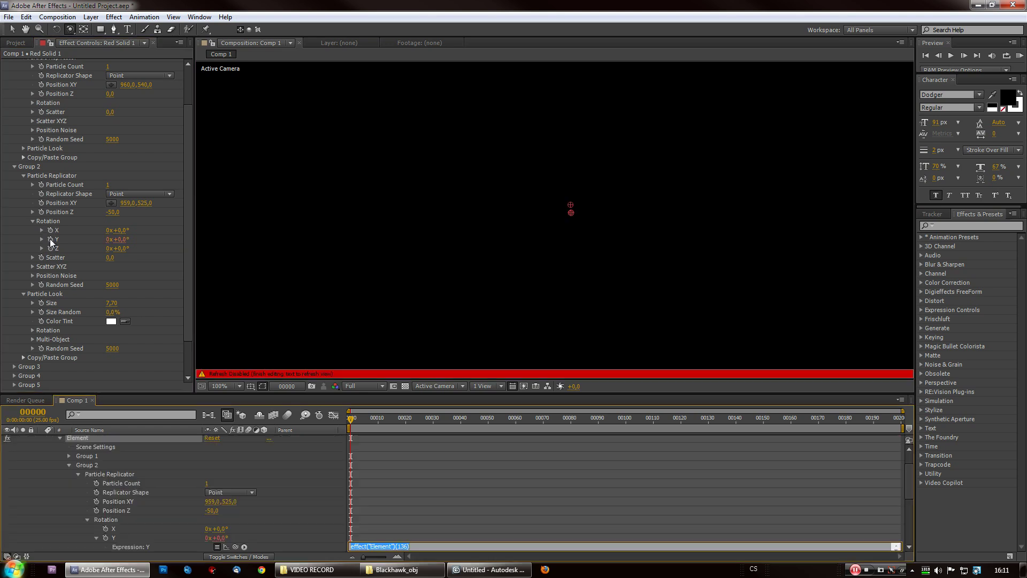
{"action": "type", "text": "t"}
{"action": "type", "text": "ime*450"}
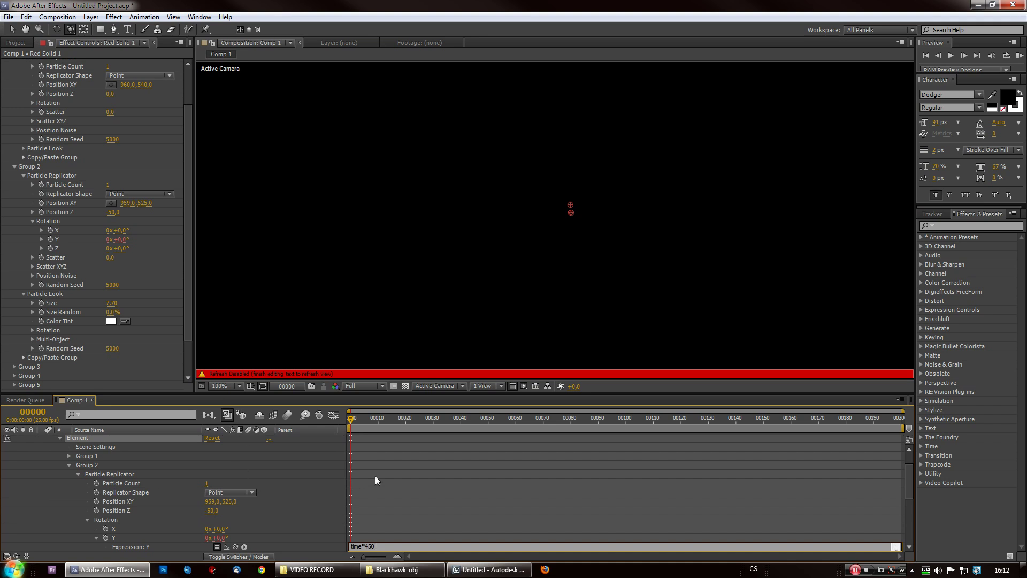
{"action": "mouse_move", "coordinate": [369, 428]}
{"action": "left_mouse_down"}
{"action": "mouse_move", "coordinate": [439, 423]}
{"action": "mouse_move", "coordinate": [406, 424]}
{"action": "left_mouse_up"}
{"action": "scroll", "coordinate": [555, 283], "scroll_direction": "down", "scroll_amount": 2}
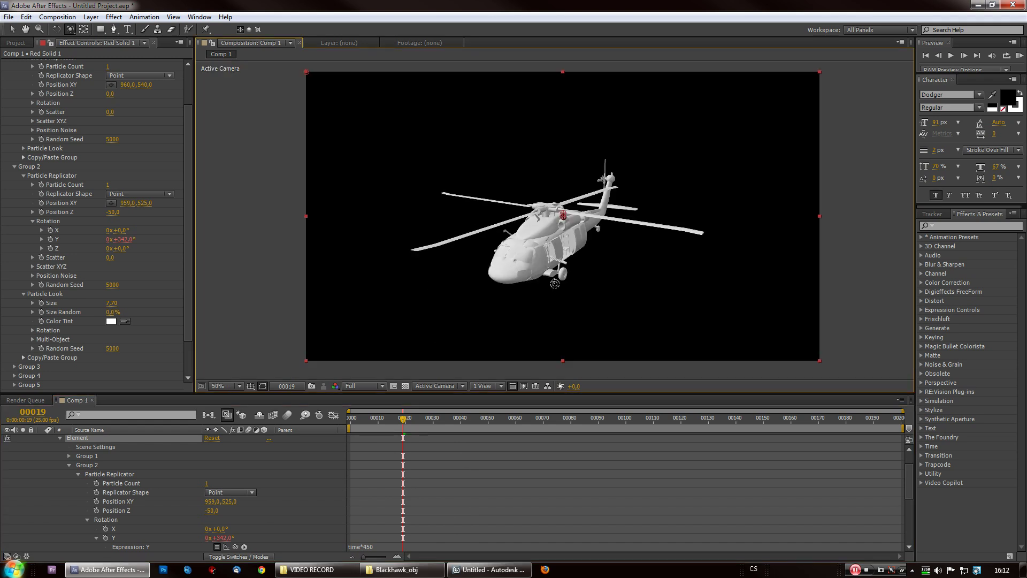
{"action": "scroll", "coordinate": [554, 283], "scroll_direction": "up", "scroll_amount": 2}
{"action": "mouse_move", "coordinate": [541, 280]}
{"action": "left_mouse_down"}
{"action": "mouse_move", "coordinate": [600, 252]}
{"action": "mouse_move", "coordinate": [417, 253]}
{"action": "mouse_move", "coordinate": [218, 201]}
{"action": "left_mouse_up"}
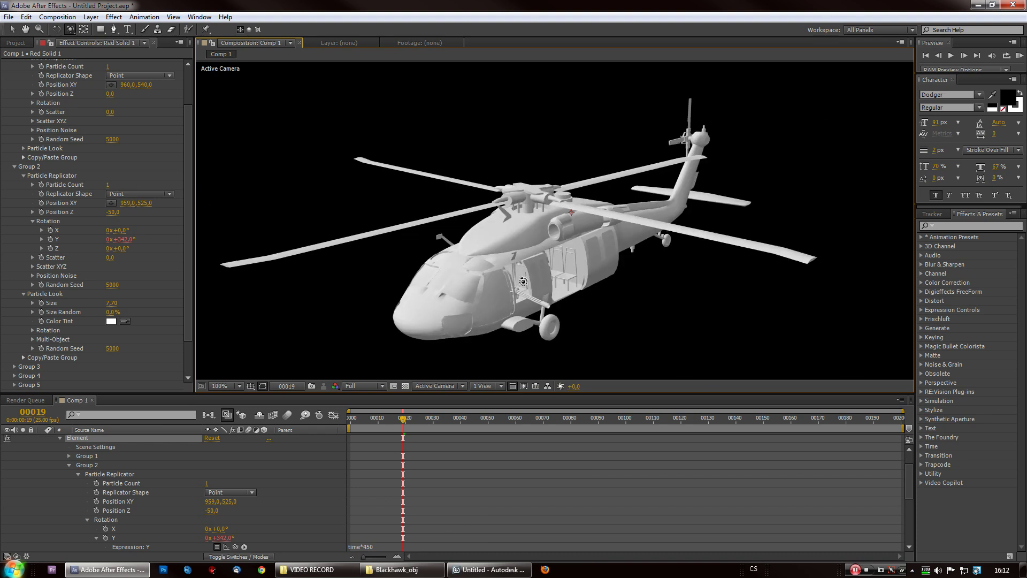
{"action": "scroll", "coordinate": [190, 202], "scroll_direction": "down", "scroll_amount": 2}
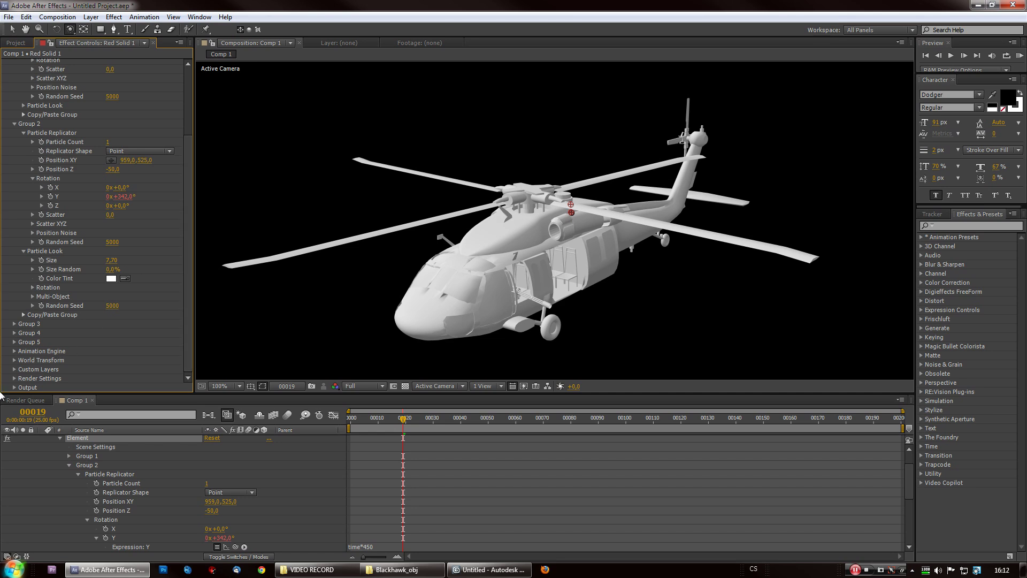
Step: Move the whole scene up via World Transform Position, rotate it around Y, and preview
{"action": "left_click", "coordinate": [14, 360]}
{"action": "scroll", "coordinate": [16, 361], "scroll_direction": "down", "scroll_amount": 2}
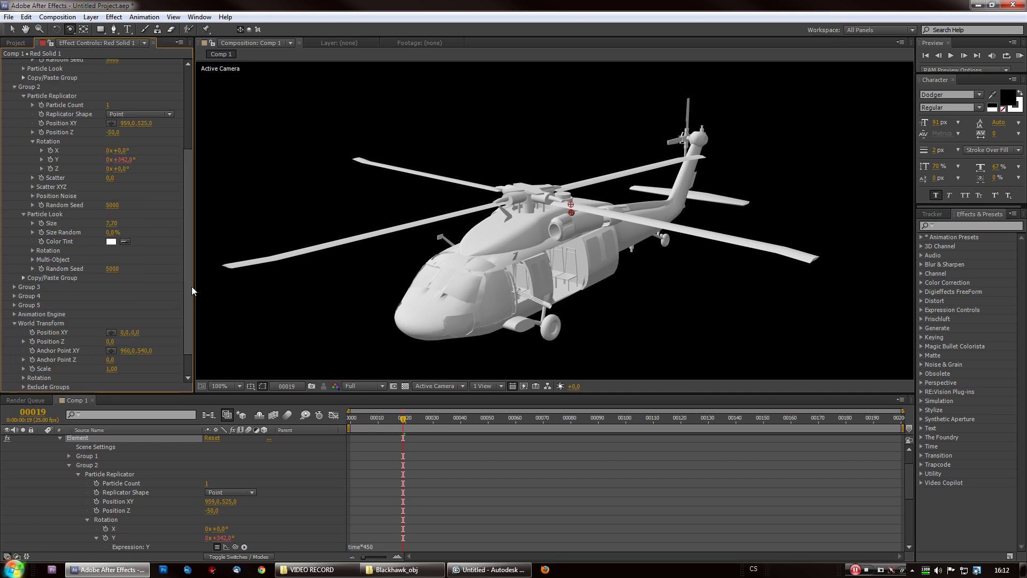
{"action": "scroll", "coordinate": [190, 290], "scroll_direction": "down", "scroll_amount": 1}
{"action": "left_click_drag", "start_coordinate": [133, 309], "coordinate": [91, 343]}
{"action": "left_click", "coordinate": [24, 351]}
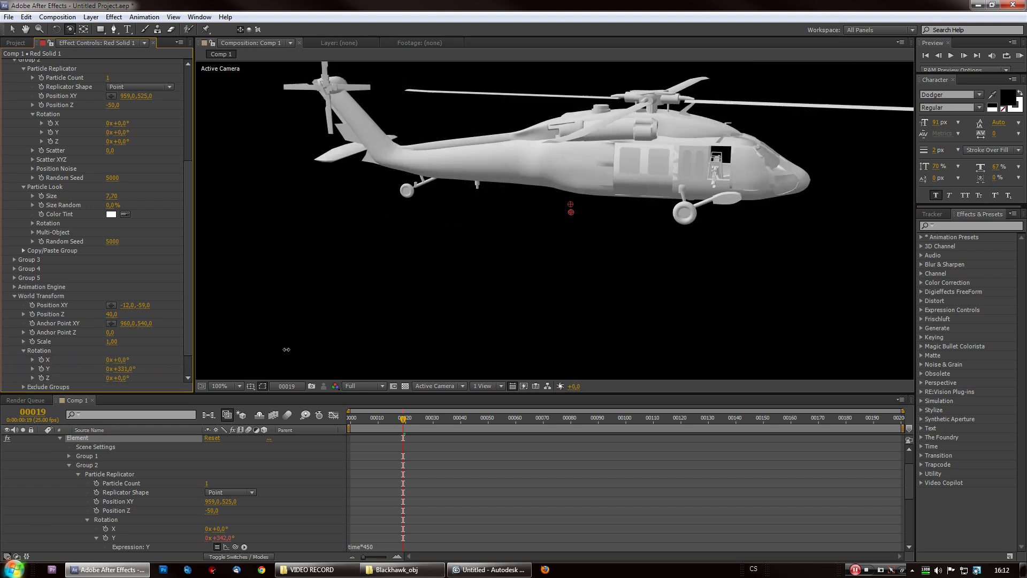
{"action": "left_click_drag", "start_coordinate": [116, 371], "coordinate": [325, 368]}
{"action": "left_click_drag", "start_coordinate": [409, 427], "coordinate": [426, 431]}
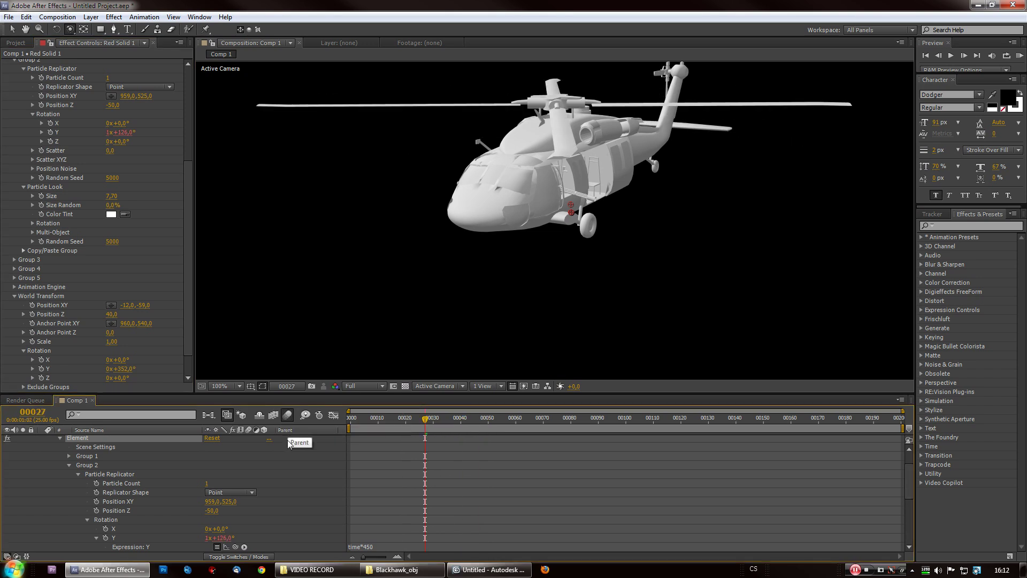
Step: Enable motion blur and scrub the timeline to preview the blurred rotor blades
{"action": "left_click", "coordinate": [288, 414]}
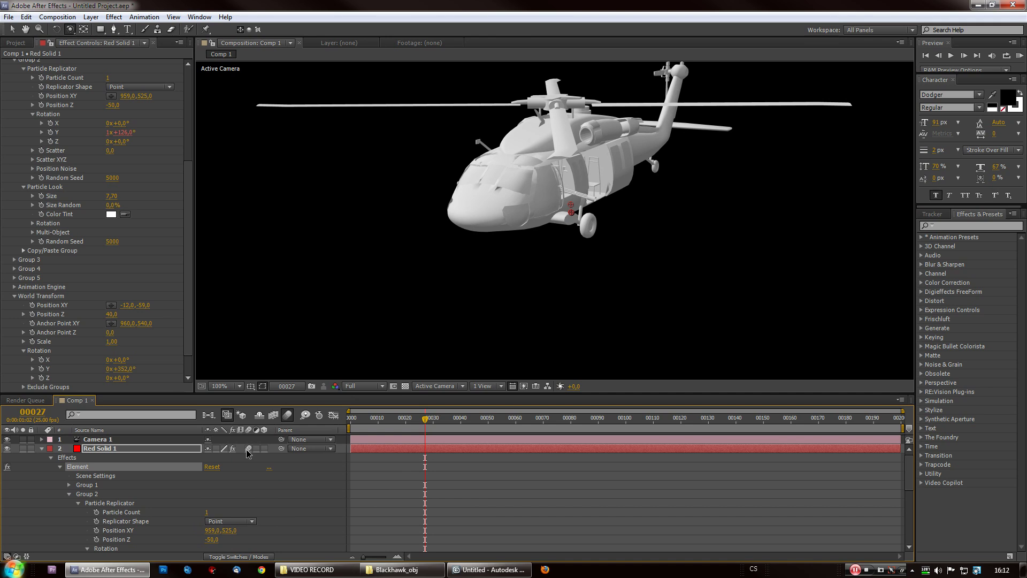
{"action": "left_click_drag", "start_coordinate": [425, 419], "coordinate": [454, 425]}
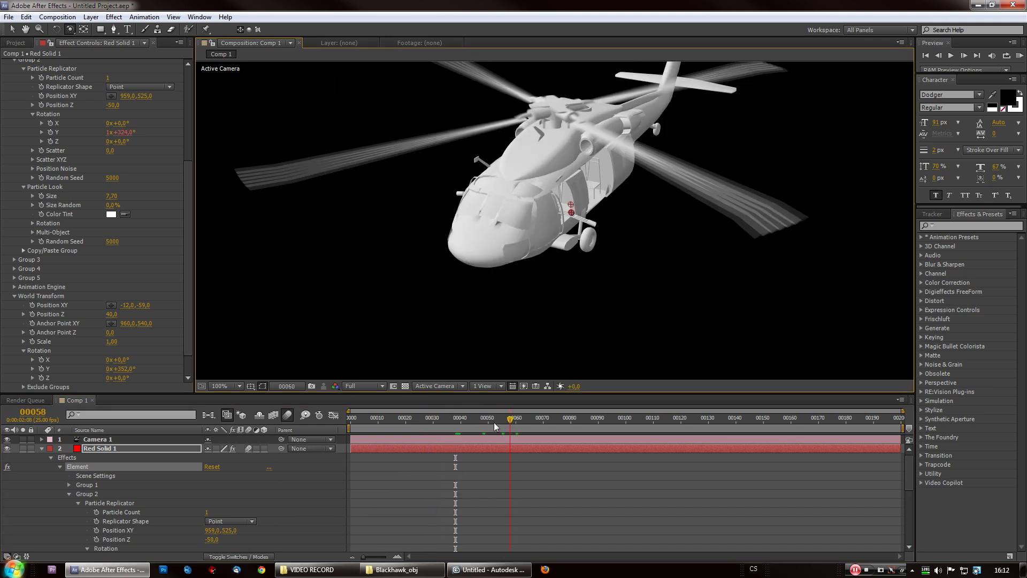
{"action": "left_click_drag", "start_coordinate": [454, 425], "coordinate": [450, 424]}
Step: Orbit the camera to inspect the helicopter and spinning rotor from above and the sides
{"action": "left_click_drag", "start_coordinate": [589, 215], "coordinate": [647, 268]}
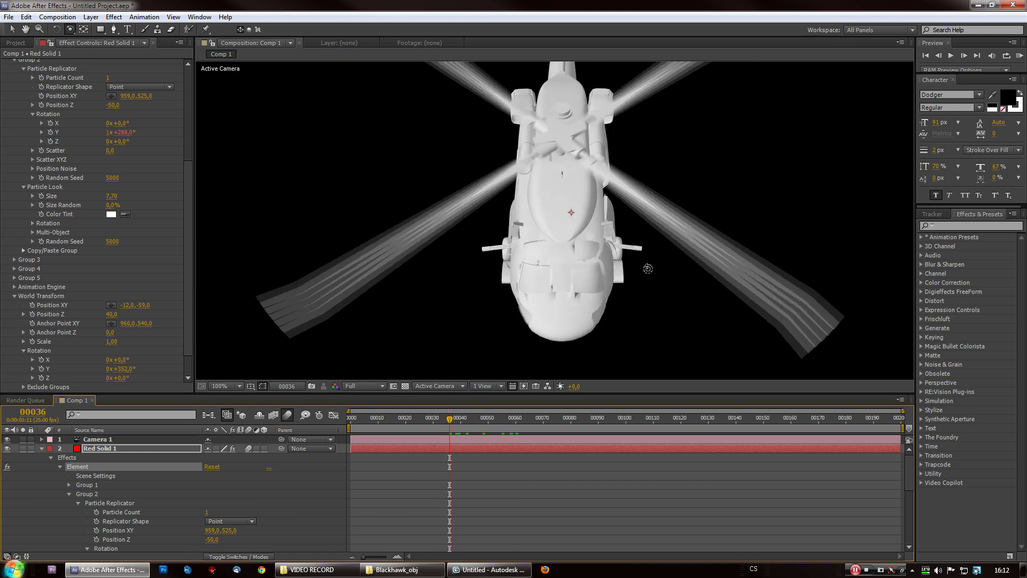
{"action": "scroll", "coordinate": [645, 275], "scroll_direction": "down", "scroll_amount": 2}
{"action": "mouse_move", "coordinate": [591, 288]}
{"action": "left_mouse_down"}
{"action": "mouse_move", "coordinate": [465, 212]}
{"action": "mouse_move", "coordinate": [479, 240]}
{"action": "mouse_move", "coordinate": [588, 234]}
{"action": "left_mouse_up"}
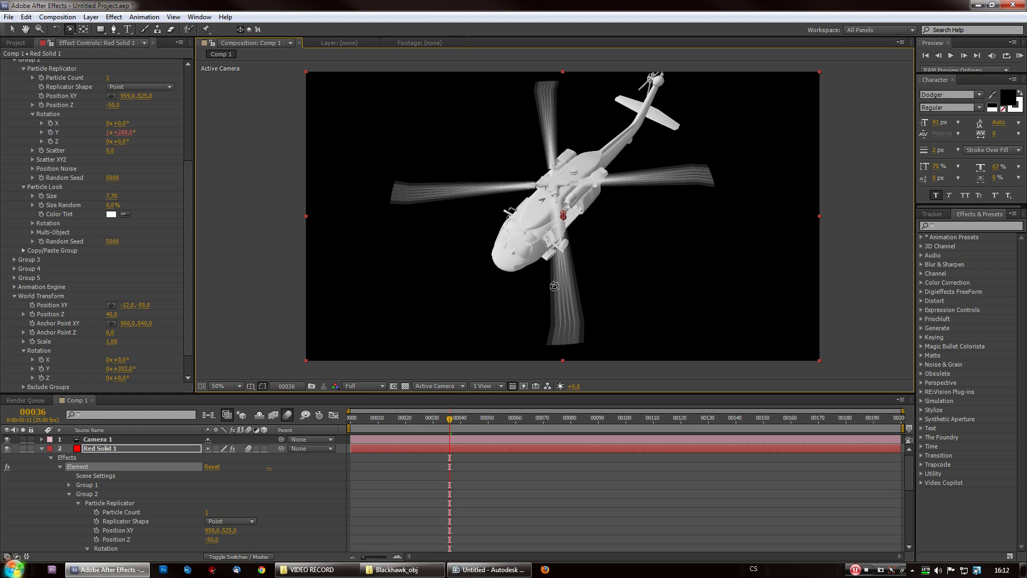
{"action": "mouse_move", "coordinate": [556, 256]}
{"action": "left_mouse_down"}
{"action": "mouse_move", "coordinate": [458, 212]}
{"action": "mouse_move", "coordinate": [546, 245]}
{"action": "mouse_move", "coordinate": [438, 265]}
{"action": "left_mouse_up"}
{"action": "mouse_move", "coordinate": [460, 208]}
{"action": "left_mouse_down"}
{"action": "mouse_move", "coordinate": [722, 264]}
{"action": "mouse_move", "coordinate": [508, 204]}
{"action": "left_mouse_up"}
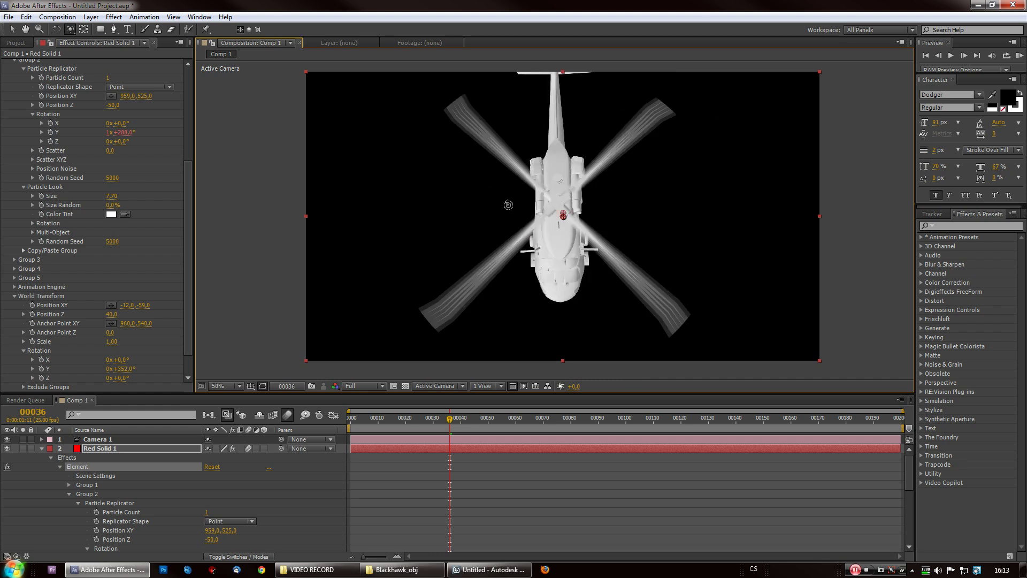